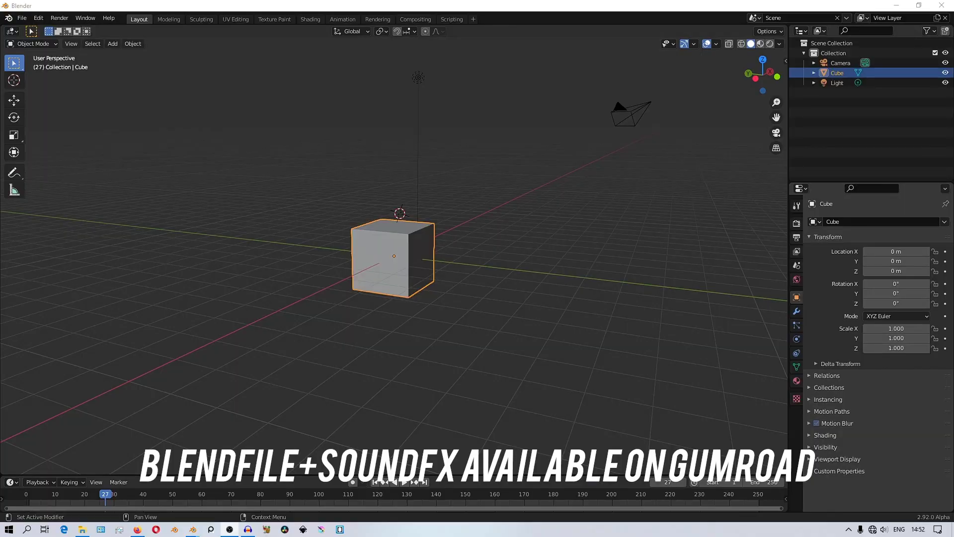
# Delete the default cube from the scene
pyautogui.click(378, 10)
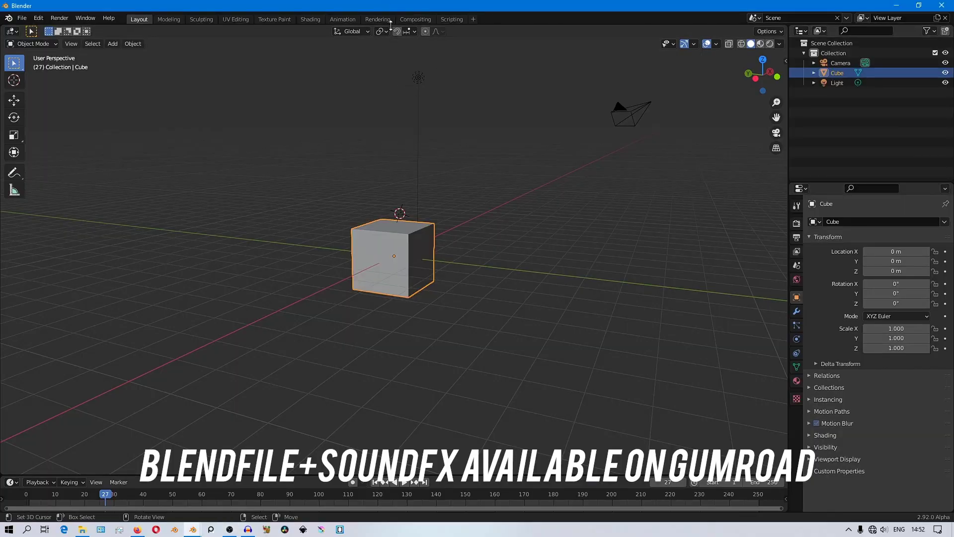
pyautogui.moveTo(494, 227); pyautogui.dragTo(452, 230, button='middle')
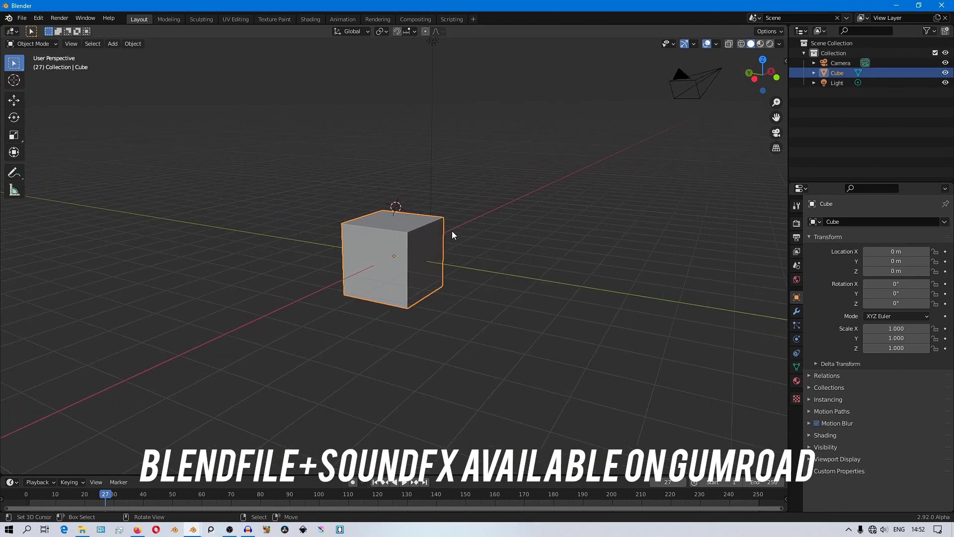
pyautogui.press('x')
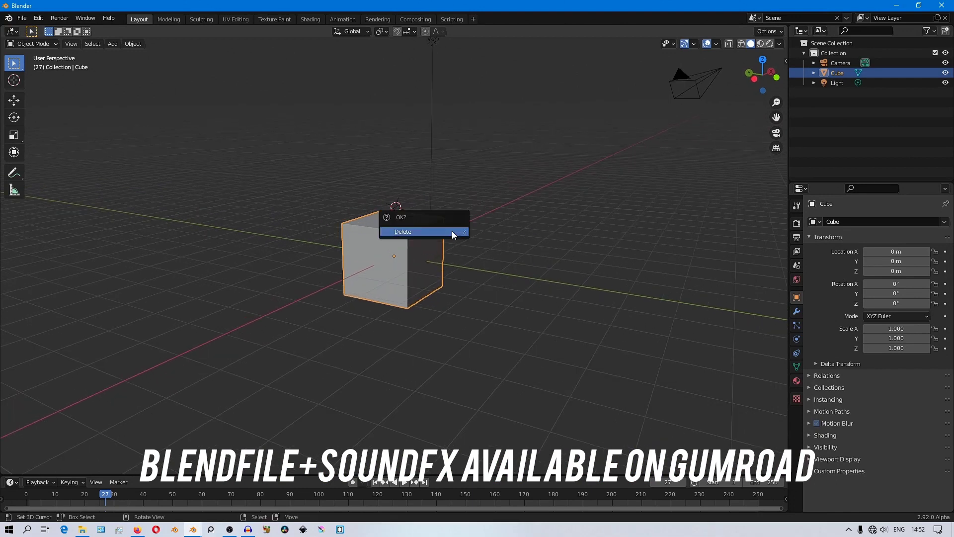
pyautogui.click(452, 230)
# Add a UV sphere mesh to the scene
pyautogui.scroll(-2, 428, 228)
pyautogui.hotkey('shift', 'a')
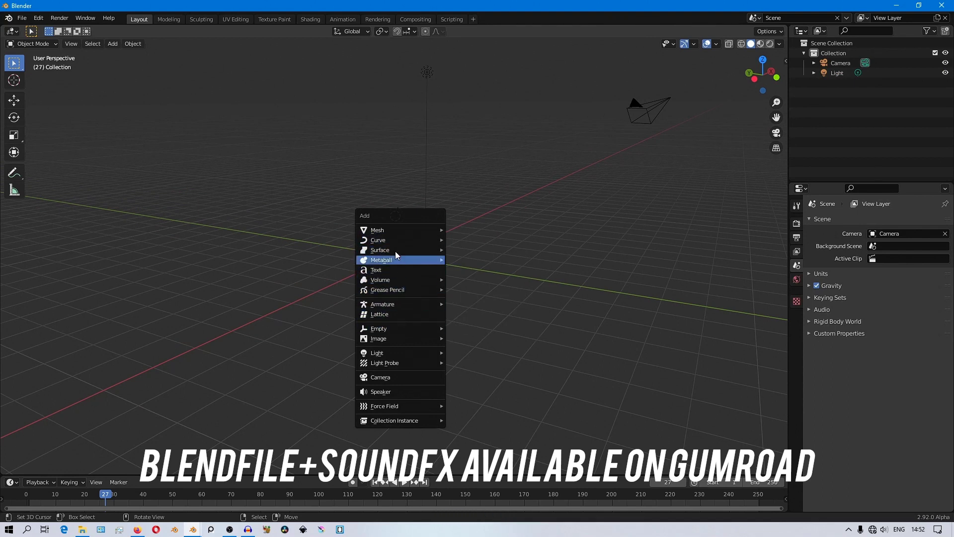
pyautogui.moveTo(401, 231)
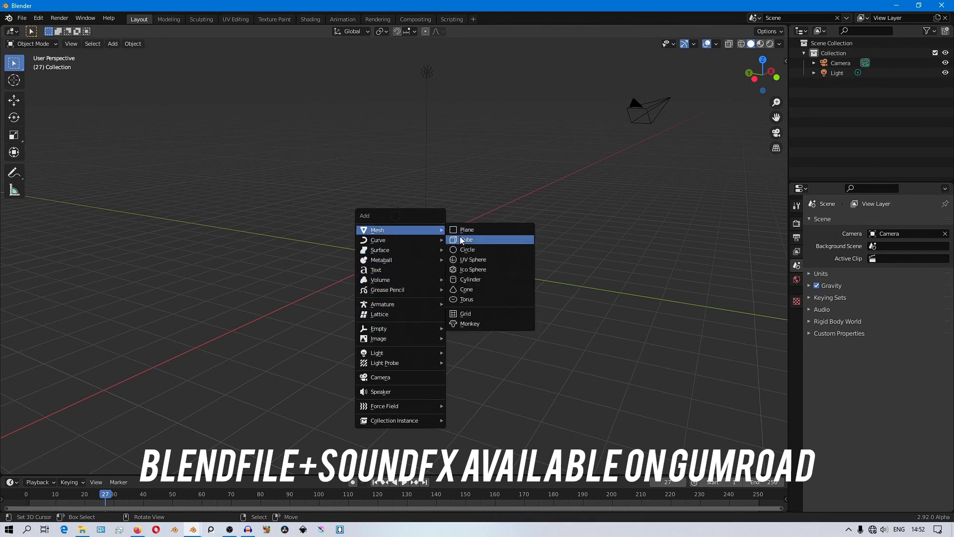
pyautogui.click(467, 260)
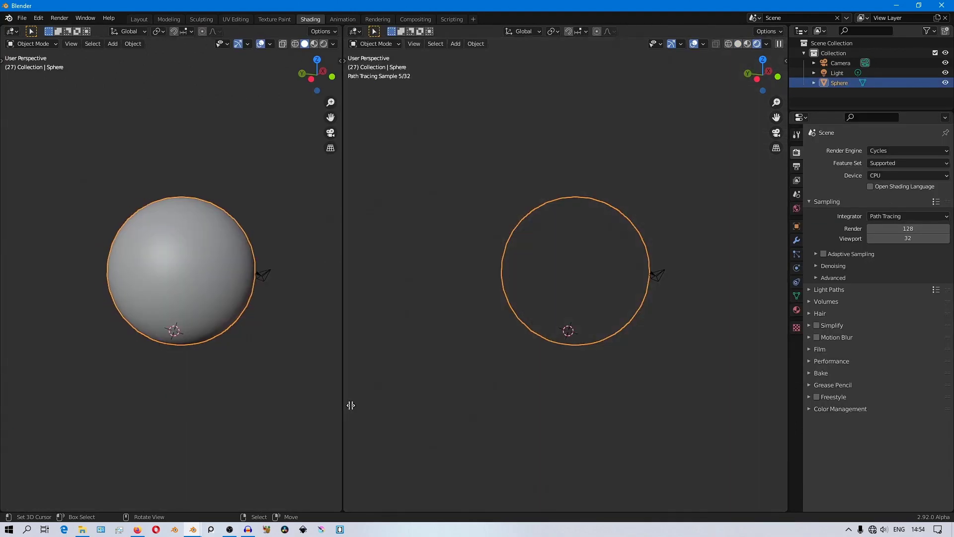
# Widen the solid-shaded viewport until it takes slightly more space than the rendered viewport beside it
pyautogui.moveTo(347, 400); pyautogui.dragTo(401, 398)
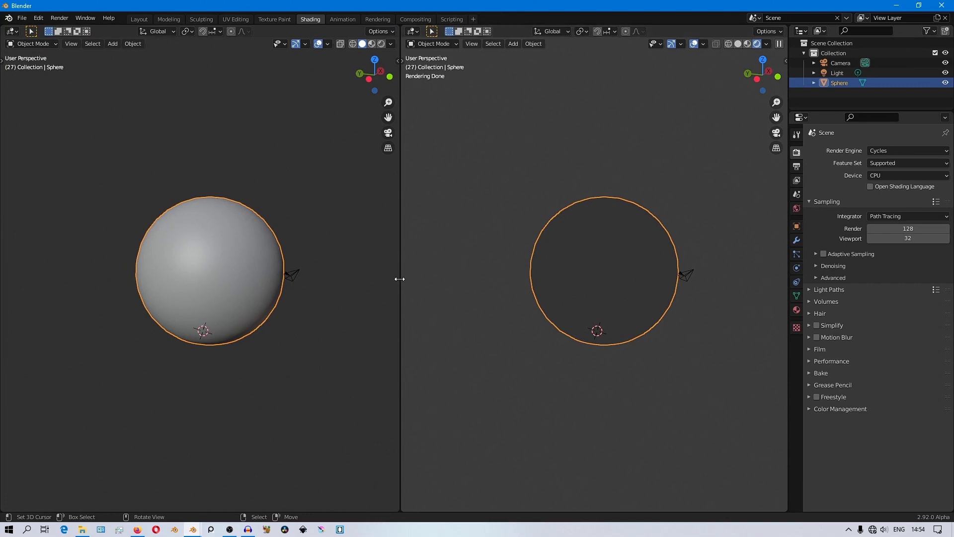
pyautogui.moveTo(400, 279); pyautogui.dragTo(442, 279)
pyautogui.scroll(5, 670, 191)
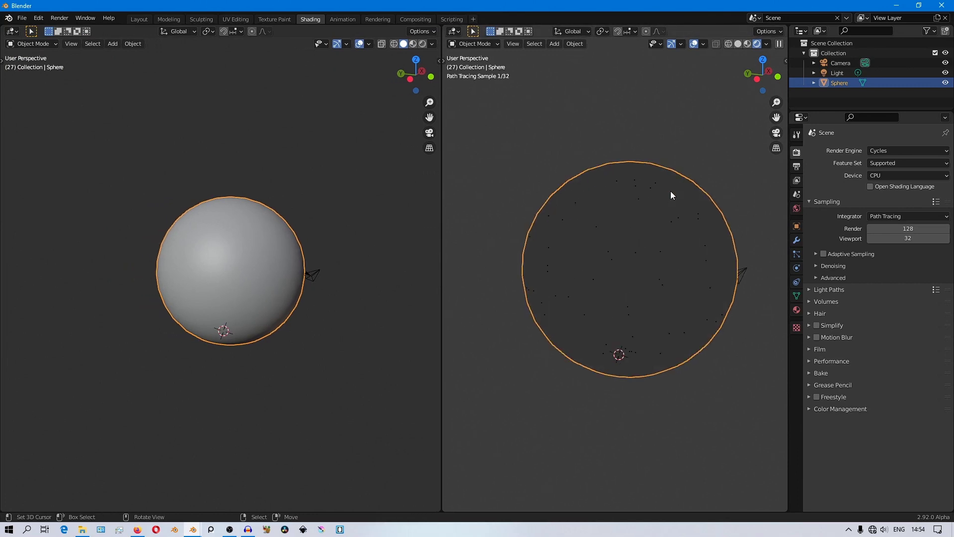
pyautogui.scroll(2, 642, 213)
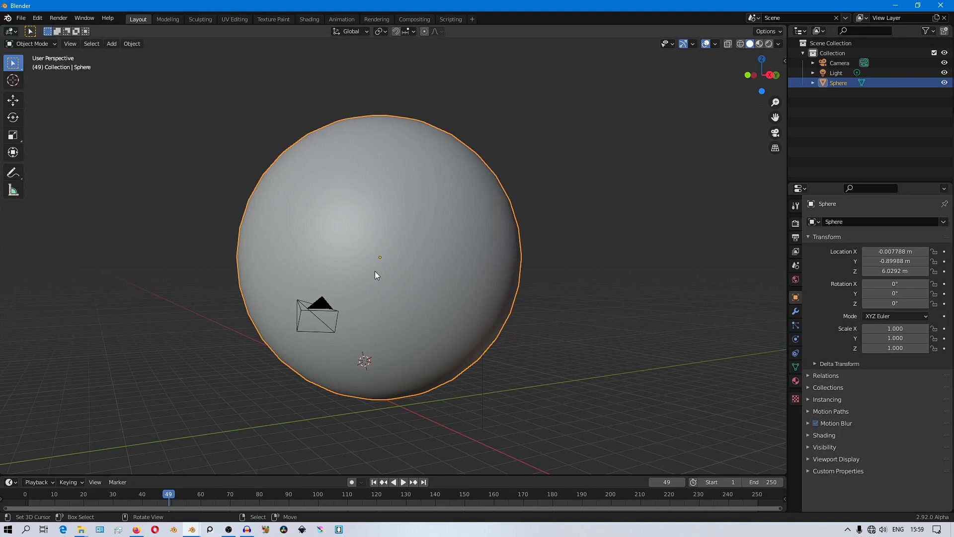
# Switch to the Shading workspace and give the sphere a new material named surface
pyautogui.moveTo(375, 270); pyautogui.dragTo(607, 277, button='middle')
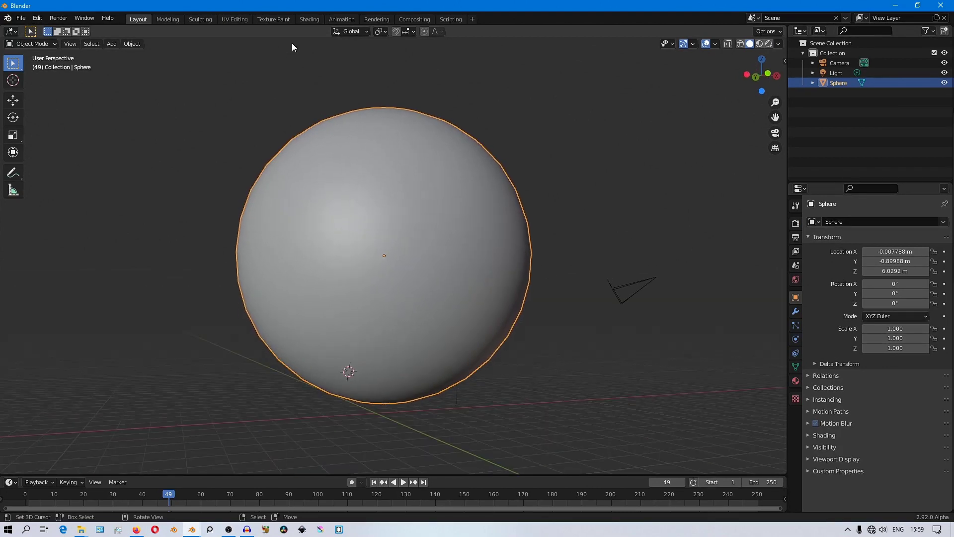
pyautogui.click(309, 19)
pyautogui.scroll(-5, 592, 263)
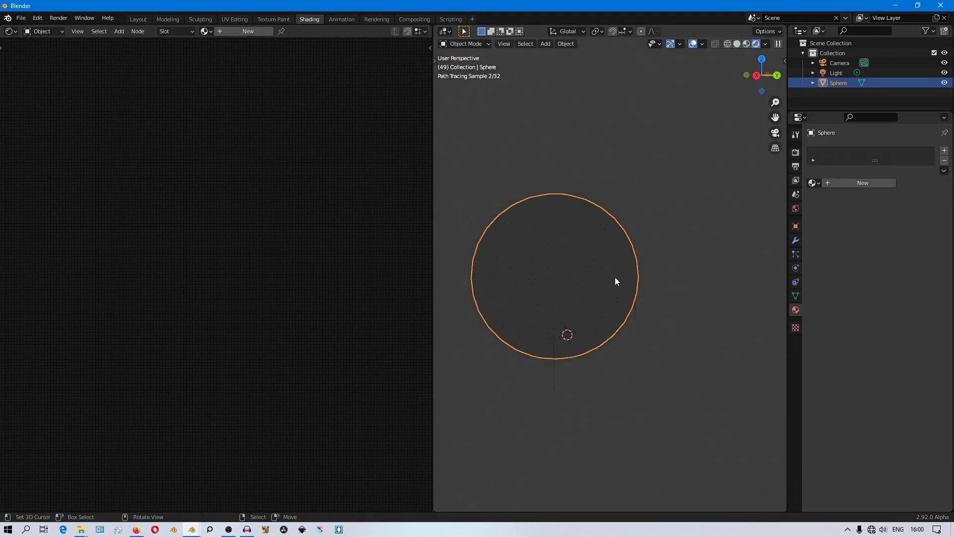
pyautogui.moveTo(615, 276); pyautogui.dragTo(663, 287, button='middle')
pyautogui.scroll(5, 670, 333)
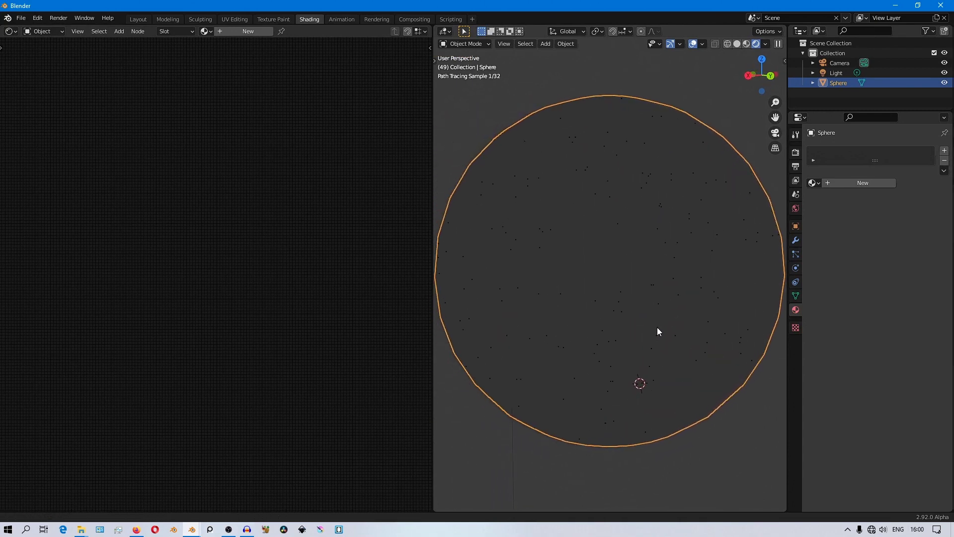
pyautogui.click(854, 185)
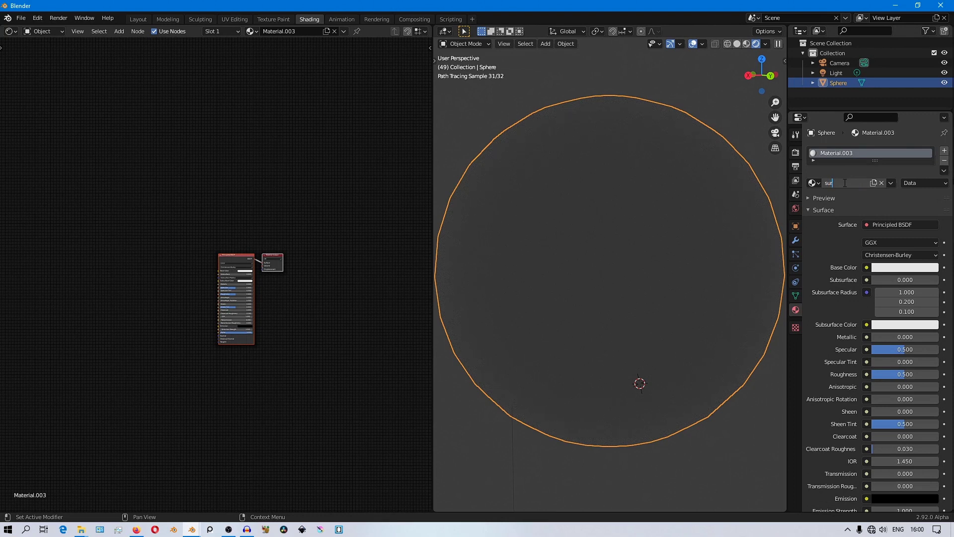
pyautogui.press('Return')
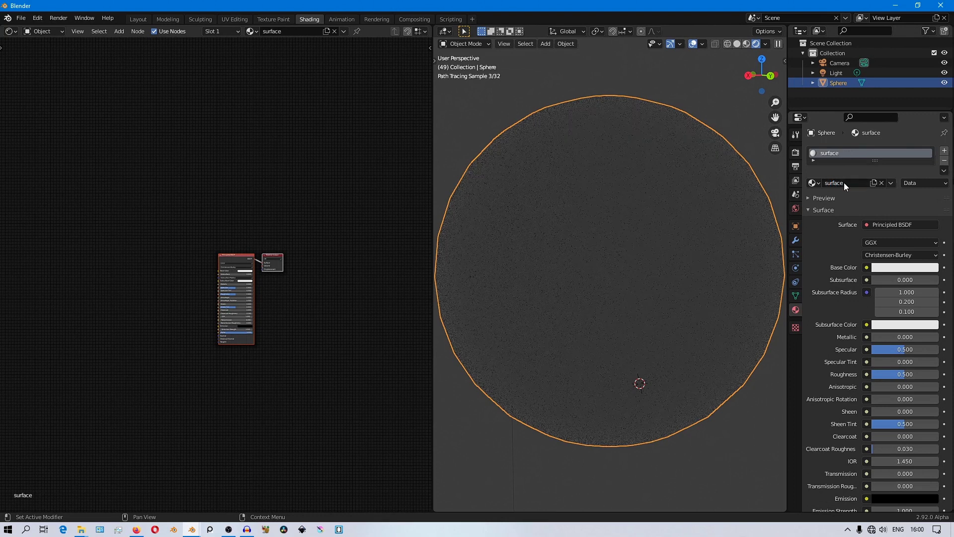
# Delete the Principled BSDF node from the surface material
pyautogui.scroll(2, 145, 252)
pyautogui.scroll(4, 160, 255)
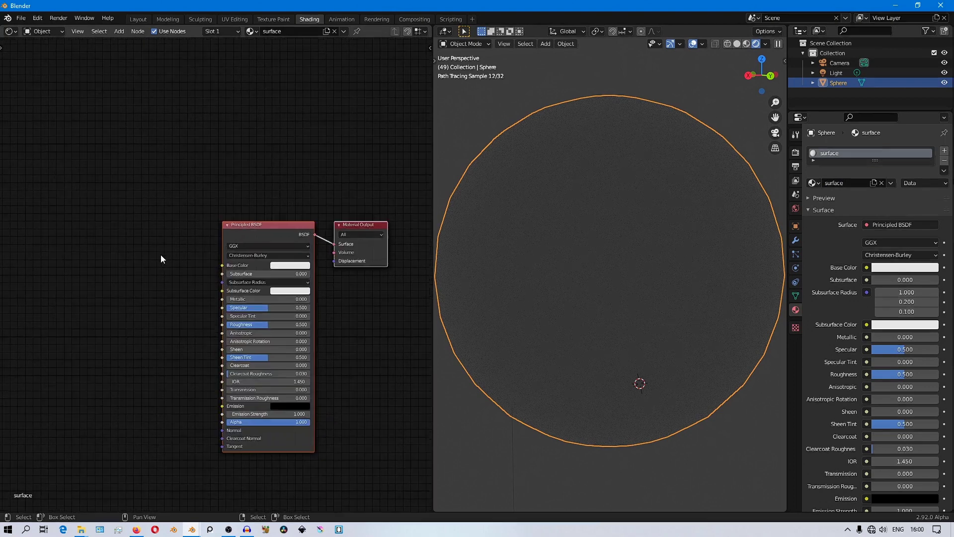
pyautogui.click(172, 148)
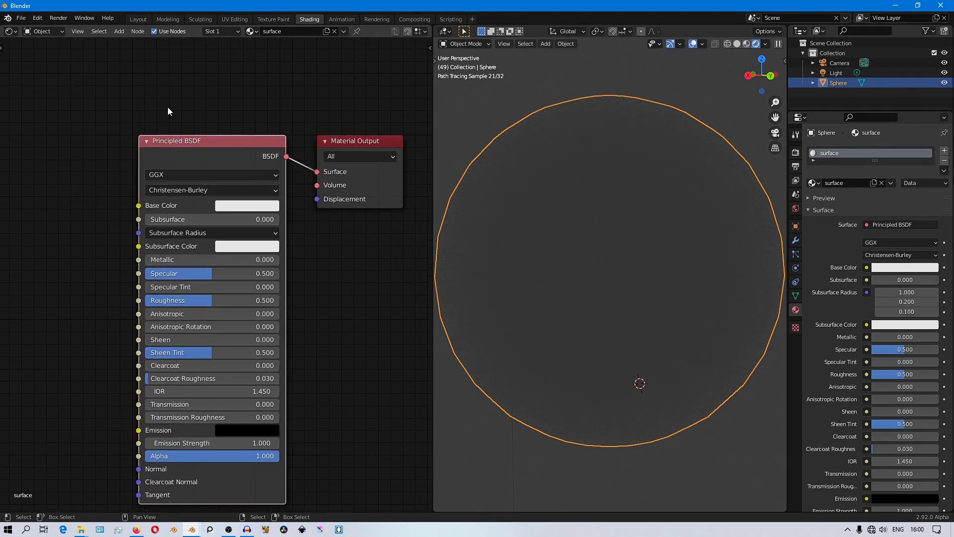
pyautogui.press('x')
# Add an Emission shader node and connect it to the Material Output's Surface input
pyautogui.hotkey('shift', 'a')
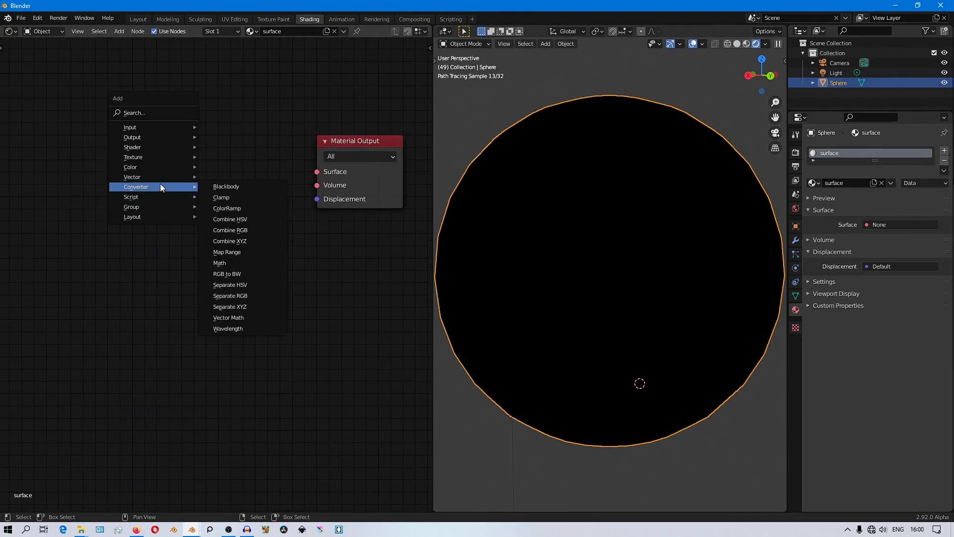
pyautogui.moveTo(133, 150)
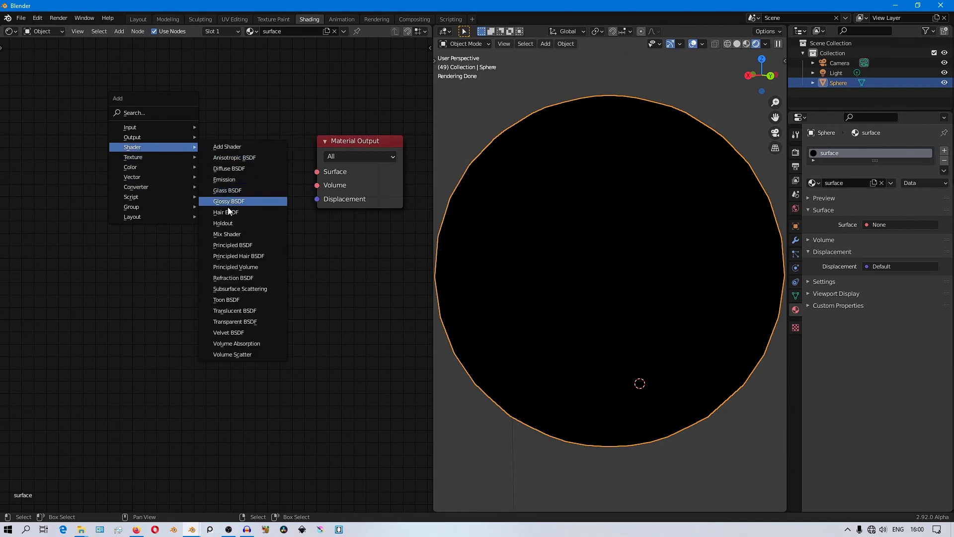
pyautogui.click(223, 180)
pyautogui.click(142, 152)
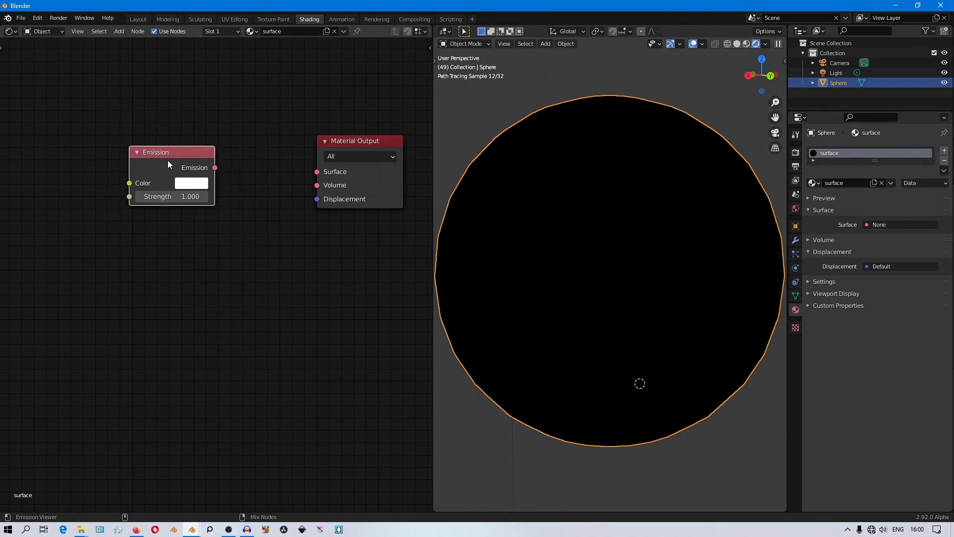
pyautogui.moveTo(214, 166); pyautogui.dragTo(318, 171)
# Add a Noise Texture node in front of the Emission node
pyautogui.scroll(-2, 238, 239)
pyautogui.moveTo(221, 247); pyautogui.dragTo(296, 215, button='middle')
pyautogui.hotkey('shift', 'a')
pyautogui.moveTo(96, 203)
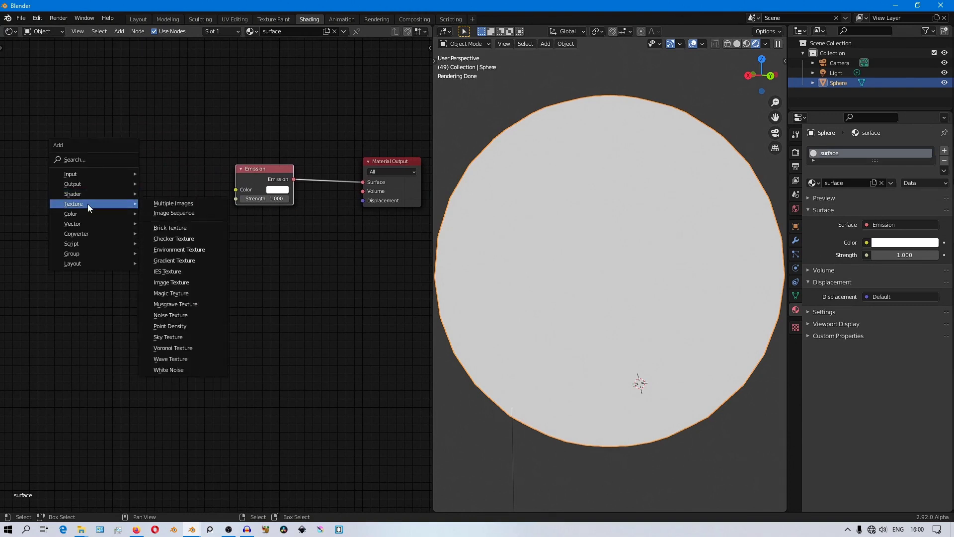
pyautogui.click(167, 315)
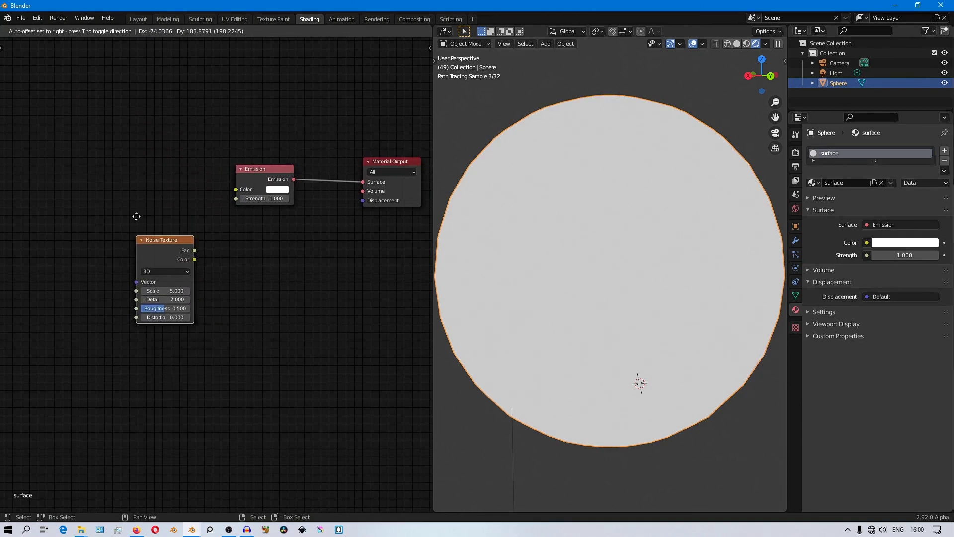
pyautogui.click(124, 165)
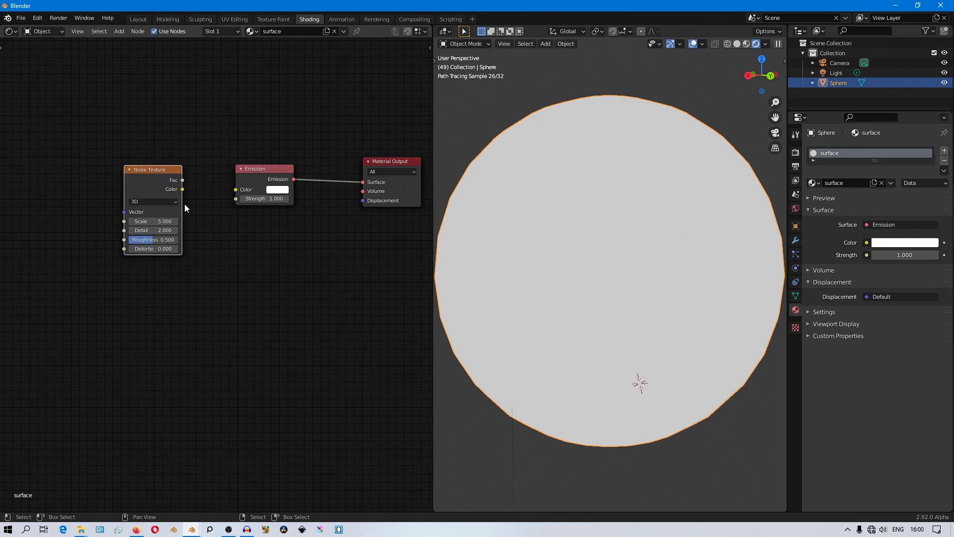
# Add Texture Coordinate and Mapping nodes feeding the Noise Texture's vector, and move the three nodes farther from the Emission node
pyautogui.moveTo(212, 222); pyautogui.dragTo(239, 231, button='middle')
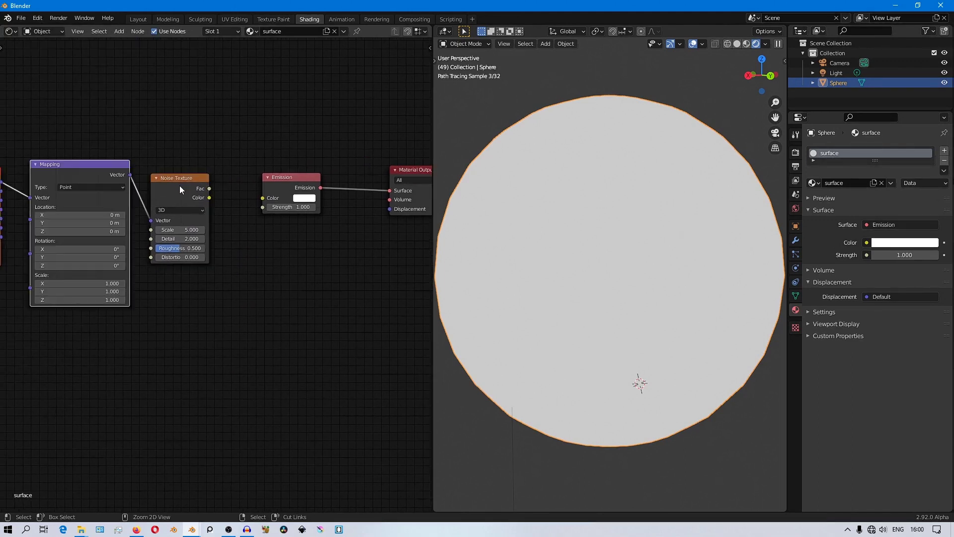
pyautogui.scroll(-3, 248, 261)
pyautogui.keyDown('shift'); pyautogui.click(189, 210); pyautogui.keyUp('shift')
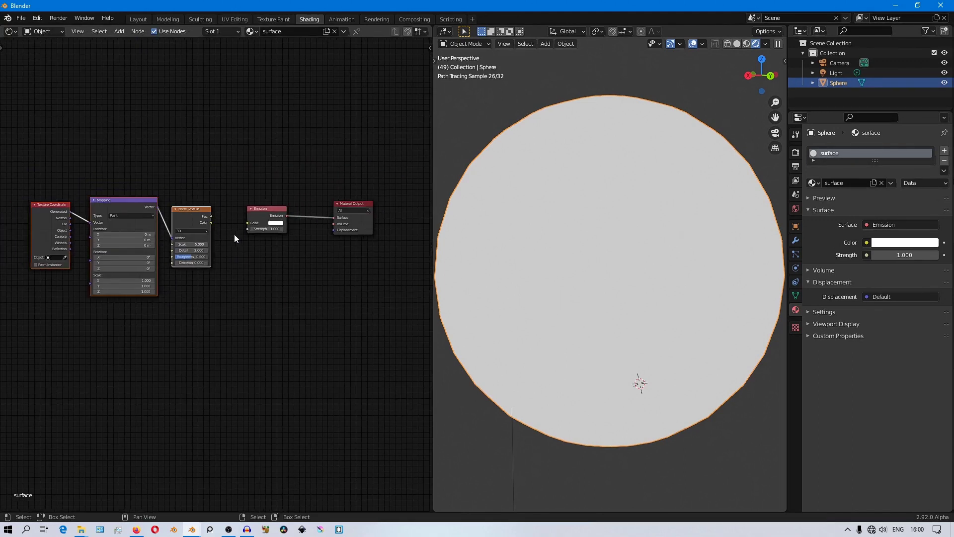
pyautogui.press('g')
pyautogui.click(183, 237)
# Preview the Noise Texture on the sphere, insert a ColorRamp node after it, and move the Emission node aside to make room
pyautogui.keyDown('ctrl'); pyautogui.keyDown('shift'); pyautogui.click(142, 219); pyautogui.keyUp('shift'); pyautogui.keyUp('ctrl')
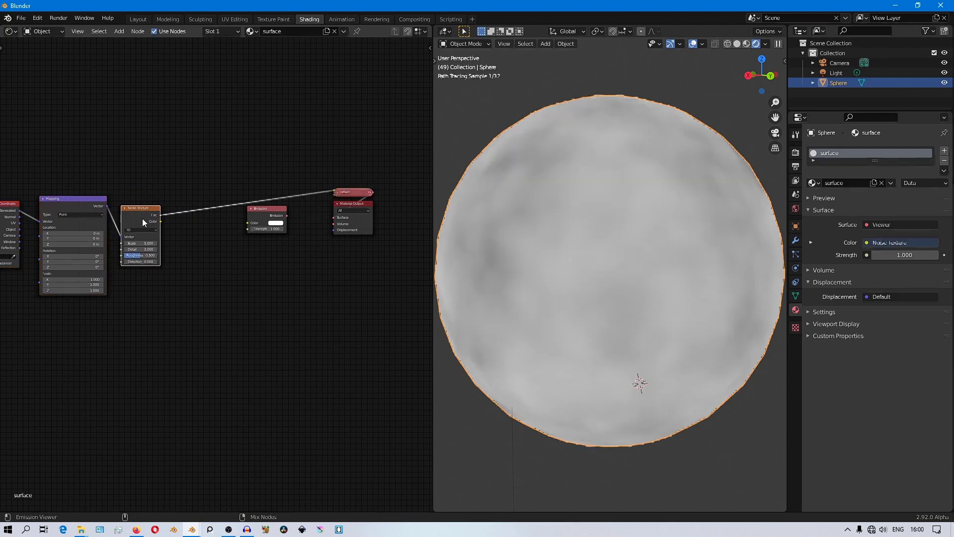
pyautogui.scroll(2, 212, 265)
pyautogui.hotkey('shift', 'a')
pyautogui.moveTo(195, 277)
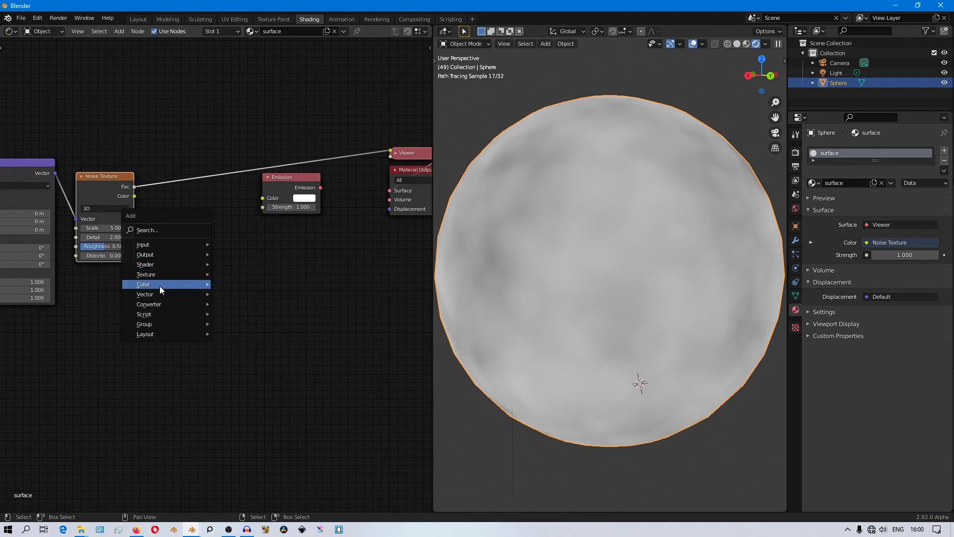
pyautogui.moveTo(201, 303)
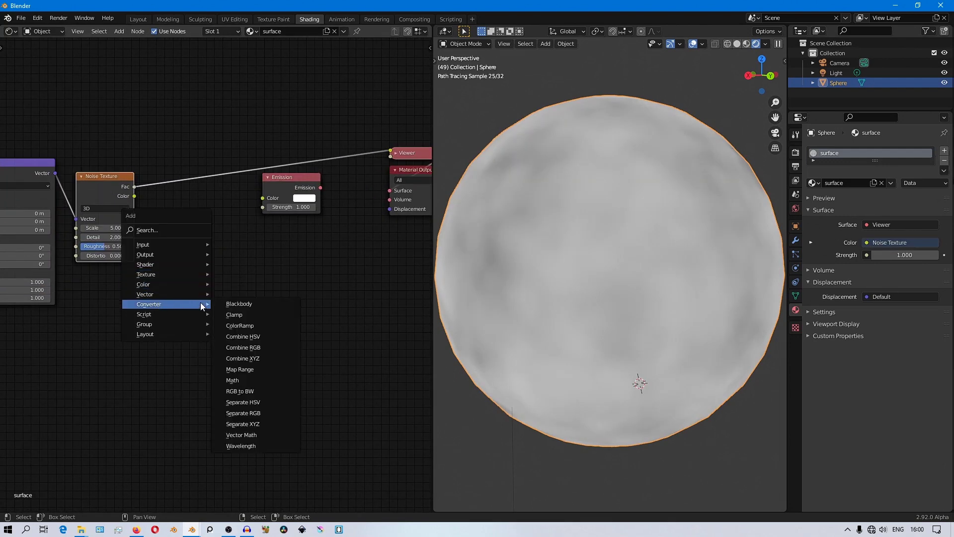
pyautogui.click(246, 325)
pyautogui.click(208, 218)
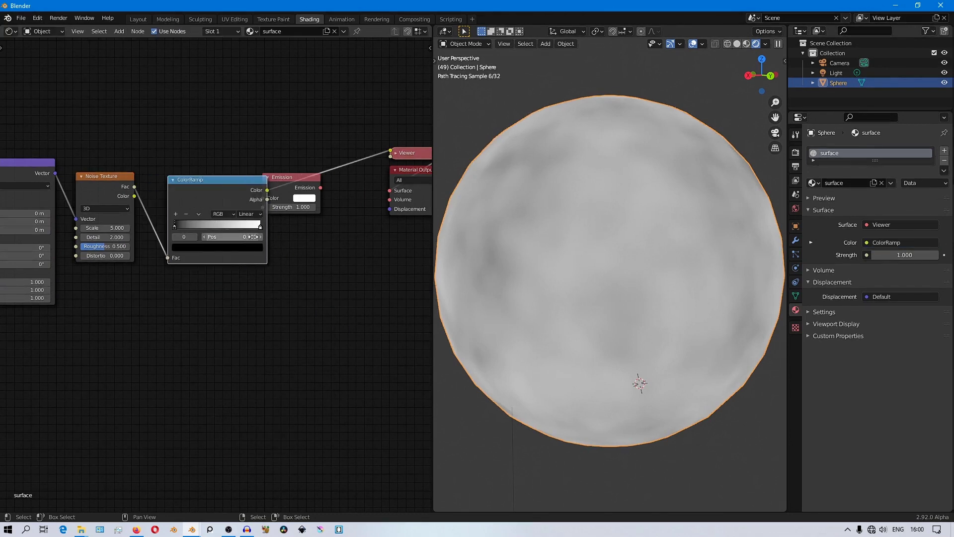
pyautogui.moveTo(293, 178); pyautogui.dragTo(339, 193)
# Set the ColorRamp interpolation to B-Spline and move its black stop to about 0.405
pyautogui.scroll(2, 255, 203)
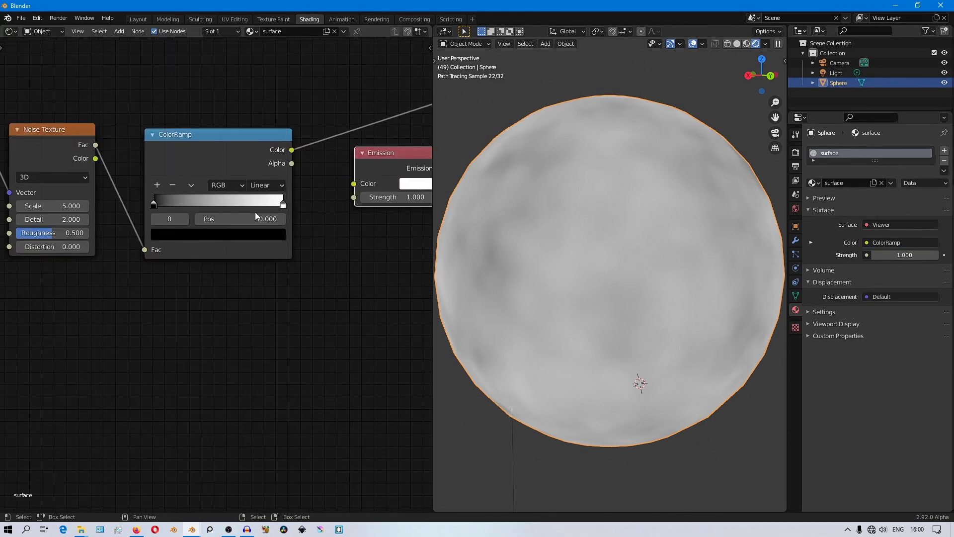
pyautogui.click(265, 185)
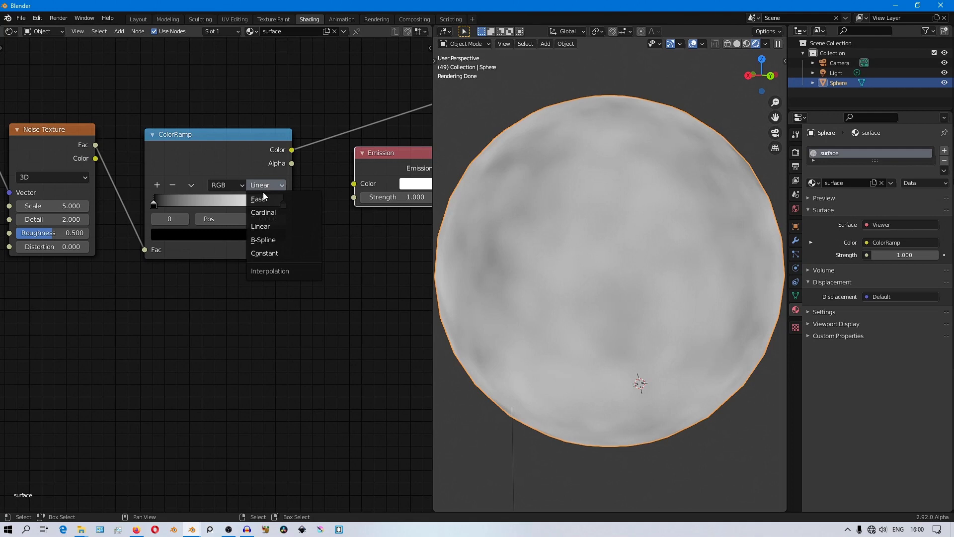
pyautogui.click(262, 240)
pyautogui.moveTo(156, 203); pyautogui.dragTo(210, 205)
# Connect the ColorRamp's Color output to the Emission color and route the Emission node to the material's Surface output
pyautogui.moveTo(292, 150); pyautogui.dragTo(353, 183)
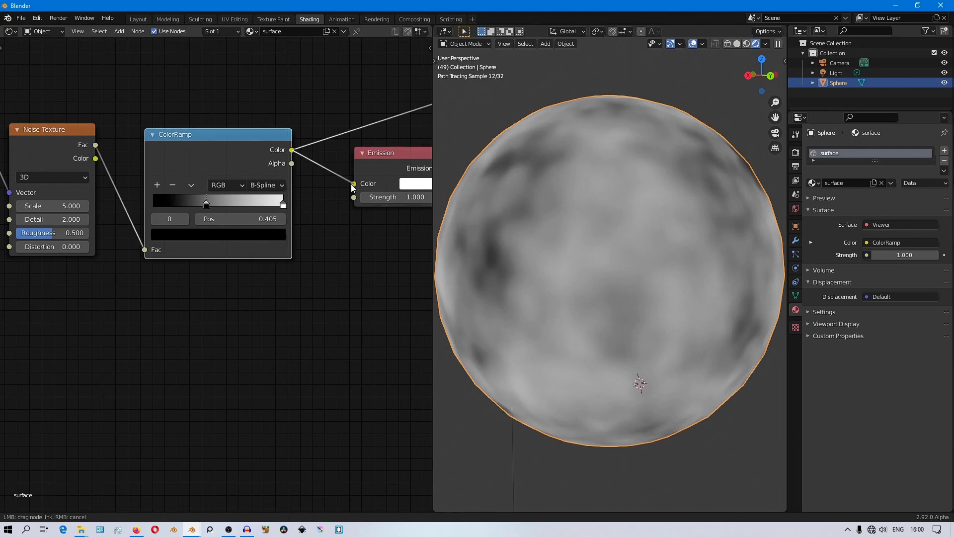
pyautogui.scroll(-2, 358, 251)
pyautogui.keyDown('ctrl'); pyautogui.keyDown('shift'); pyautogui.click(303, 212); pyautogui.keyUp('shift'); pyautogui.keyUp('ctrl')
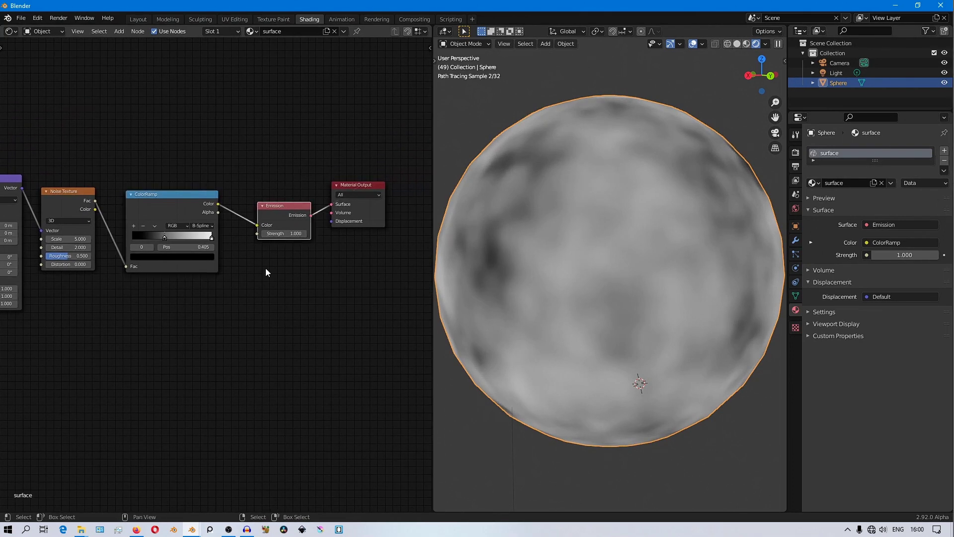
# Move the ColorRamp's black stop to about 0.477
pyautogui.scroll(1, 219, 282)
pyautogui.moveTo(212, 283); pyautogui.dragTo(314, 286, button='middle')
pyautogui.moveTo(261, 234); pyautogui.dragTo(263, 230)
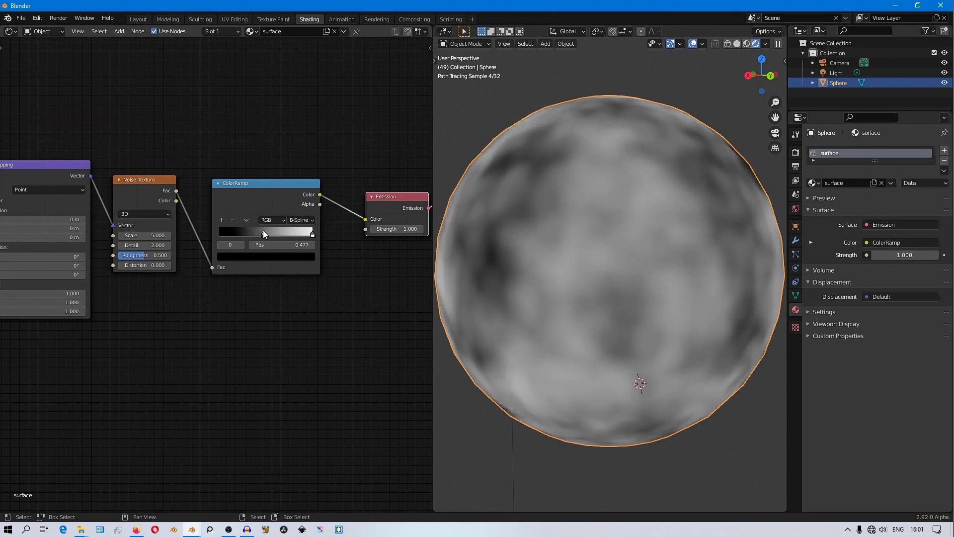
# Set the Noise Texture's Scale to 30, Detail to 10 and Roughness to about 0.758
pyautogui.scroll(2, 148, 297)
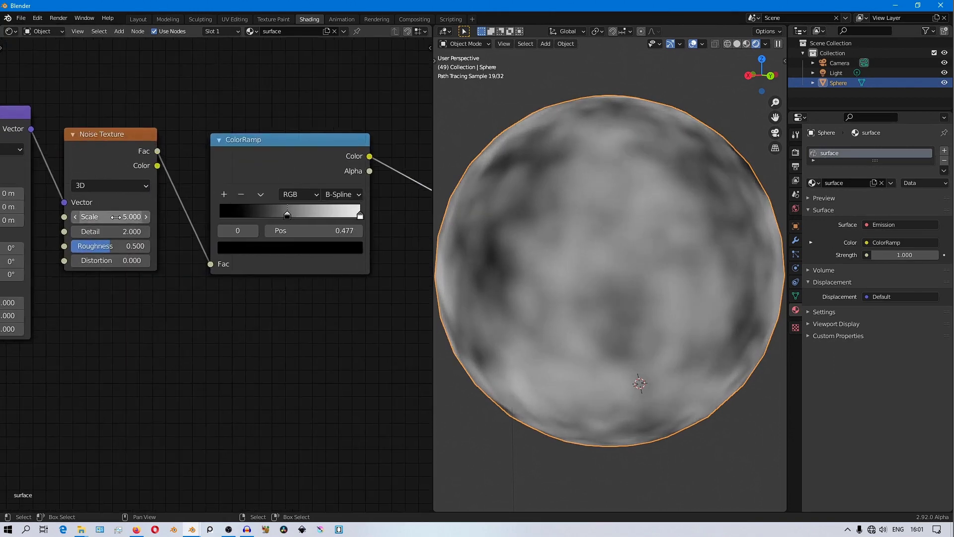
pyautogui.click(130, 216)
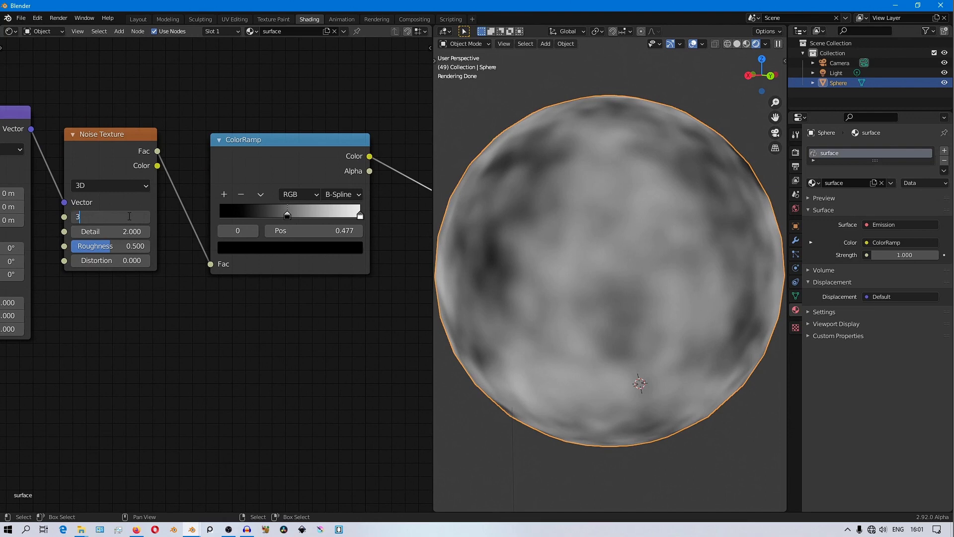
pyautogui.press('Return')
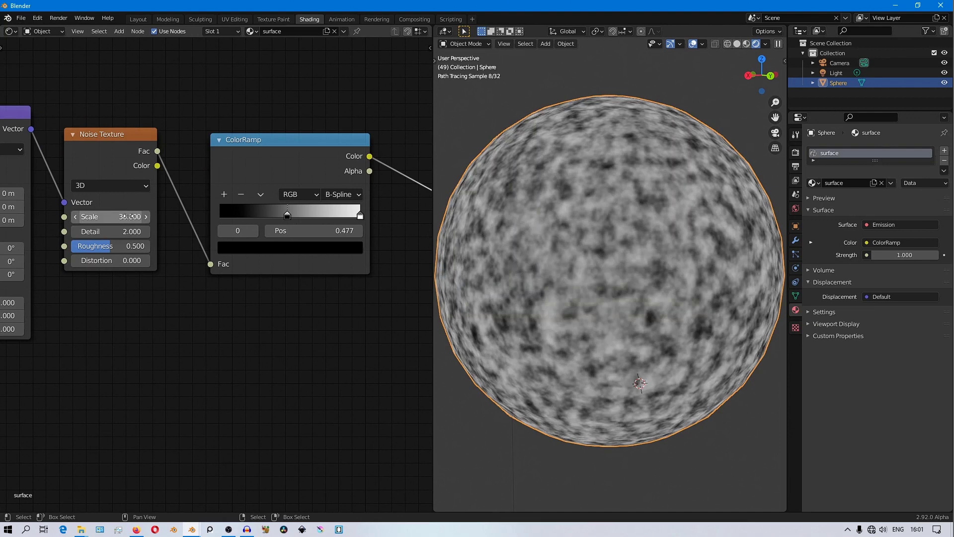
pyautogui.scroll(2, 656, 288)
pyautogui.keyDown('shift'); pyautogui.moveTo(691, 296); pyautogui.dragTo(520, 296, button='middle'); pyautogui.keyUp('shift')
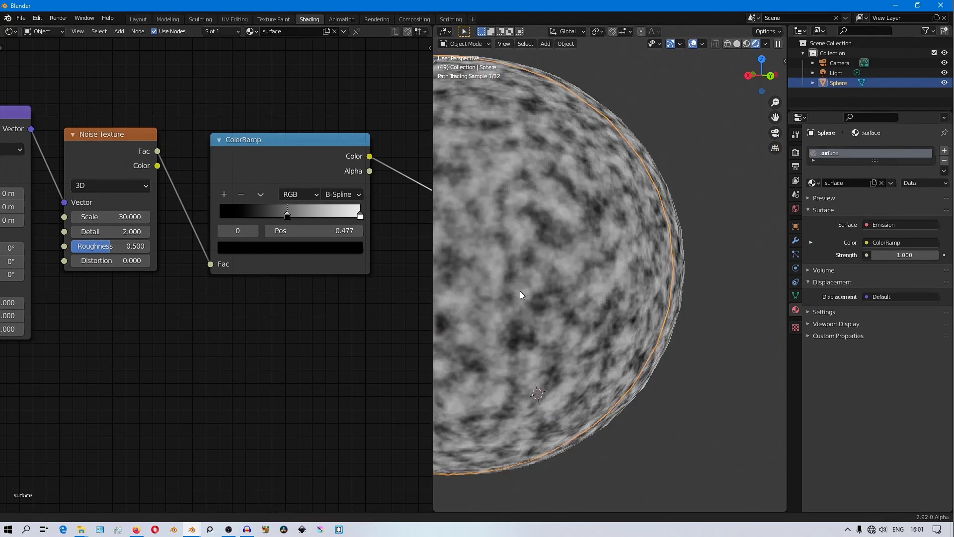
pyautogui.scroll(1, 683, 270)
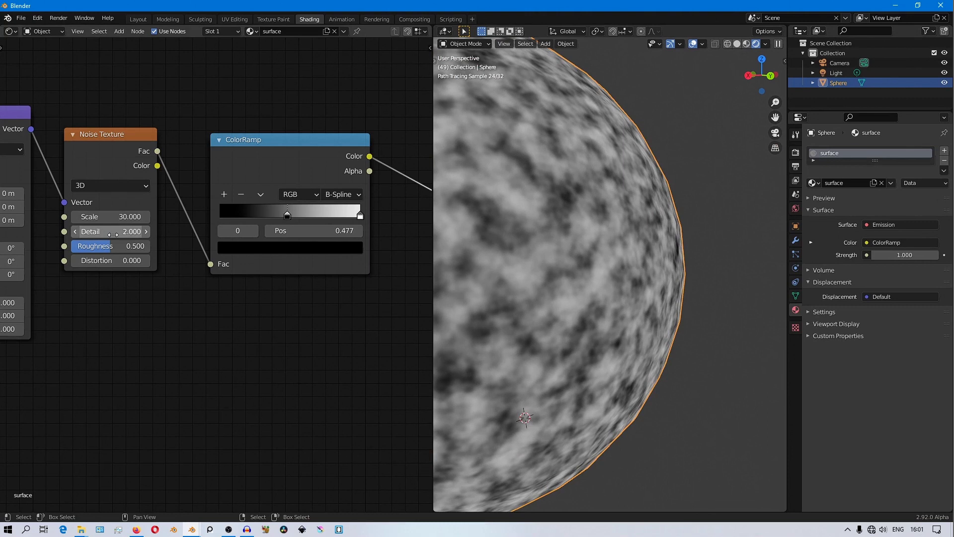
pyautogui.click(114, 231)
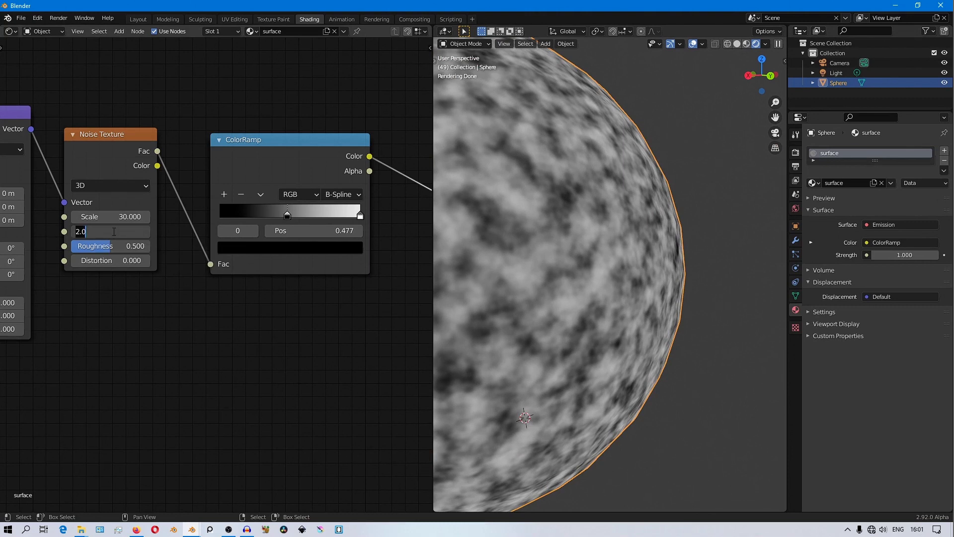
pyautogui.write('10')
pyautogui.press('Return')
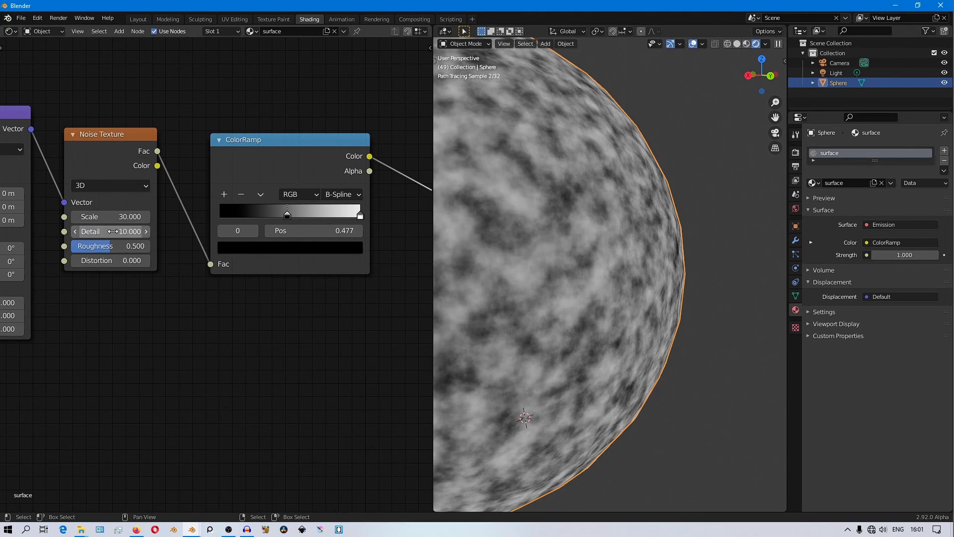
pyautogui.moveTo(119, 246); pyautogui.dragTo(133, 245)
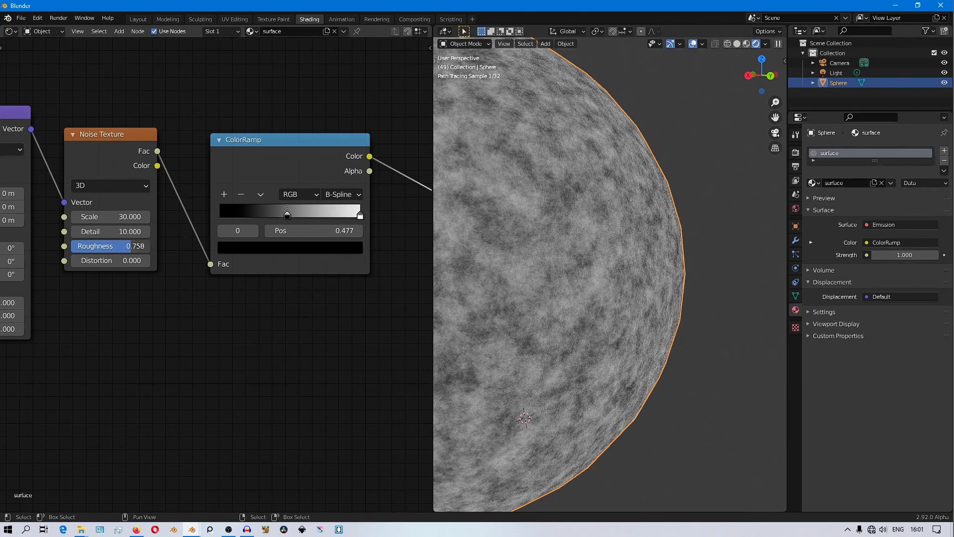
# Move the ColorRamp's white stop to 0.900 and tune the Noise Texture to Detail 12.3, Roughness 0.783 and Distortion 0.26
pyautogui.moveTo(360, 215); pyautogui.dragTo(320, 215)
pyautogui.moveTo(109, 259); pyautogui.dragTo(121, 260)
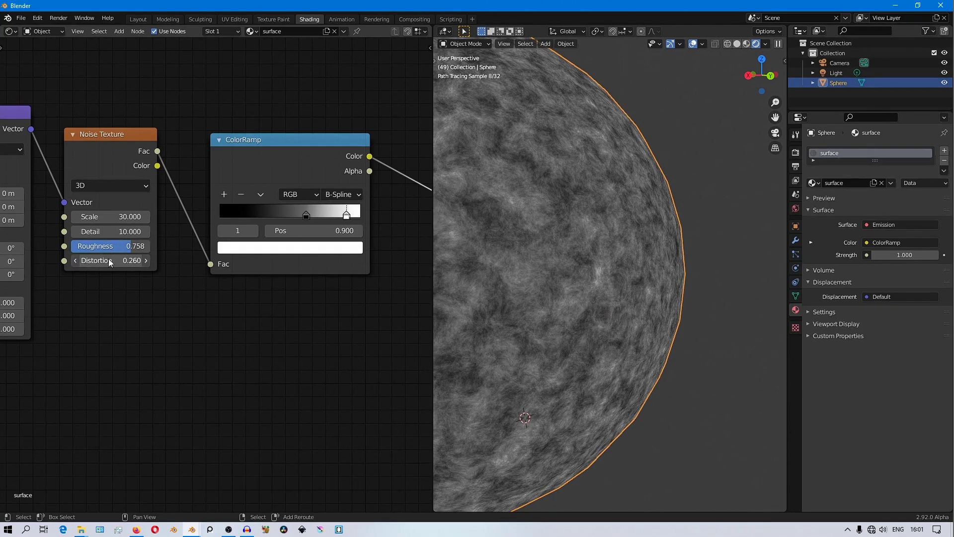
pyautogui.scroll(-1, 497, 298)
pyautogui.scroll(-3, 291, 310)
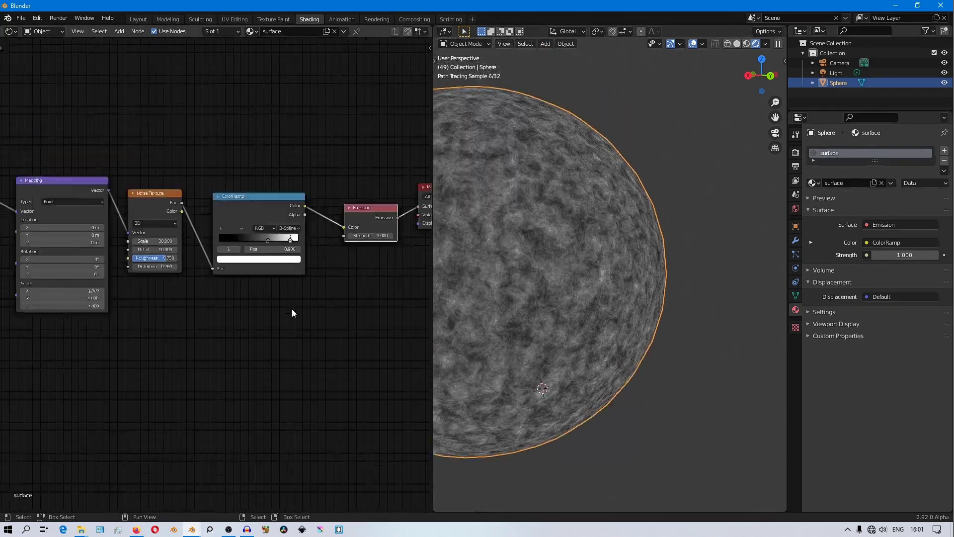
pyautogui.scroll(-2, 268, 288)
pyautogui.scroll(3, 251, 271)
pyautogui.scroll(-1, 251, 271)
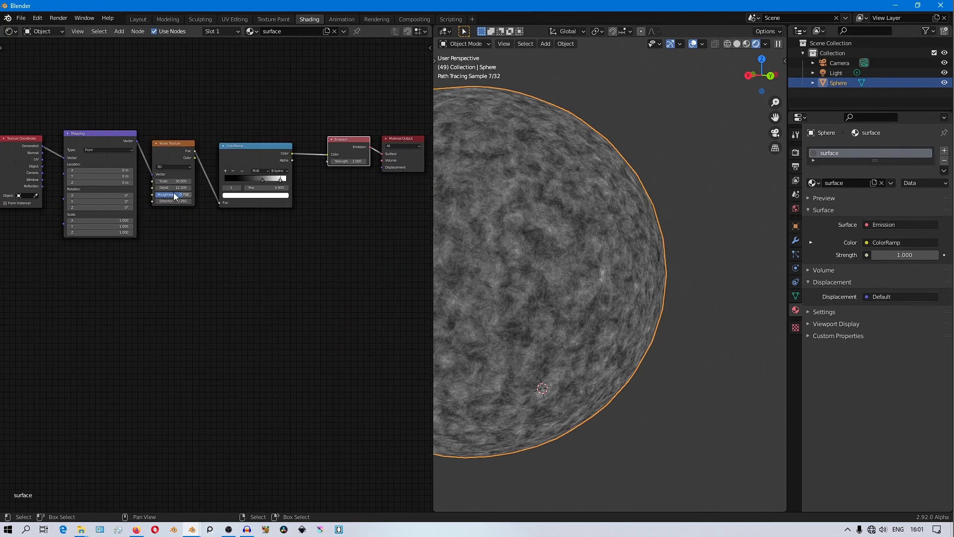
pyautogui.scroll(1, 701, 285)
pyautogui.scroll(1, 702, 288)
pyautogui.scroll(-4, 304, 230)
# Spread the nodes apart and duplicate the Noise Texture and ColorRamp pair below the original, keeping its link to the Mapping node
pyautogui.moveTo(73, 174); pyautogui.dragTo(19, 177)
pyautogui.moveTo(131, 173); pyautogui.dragTo(62, 178)
pyautogui.moveTo(286, 238); pyautogui.dragTo(174, 172)
pyautogui.moveTo(246, 180); pyautogui.dragTo(236, 181)
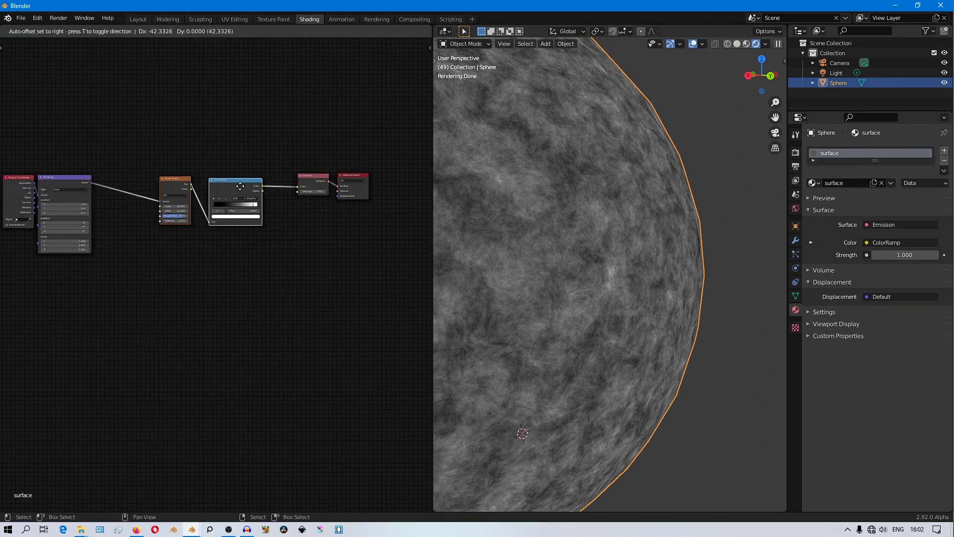
pyautogui.hotkey('ctrl', 'shift', 'd')
pyautogui.click(308, 213)
# Insert a MixRGB node set to Multiply between the upper ColorRamp and the Emission node
pyautogui.hotkey('shift', 'a')
pyautogui.moveTo(288, 213)
pyautogui.click(366, 247)
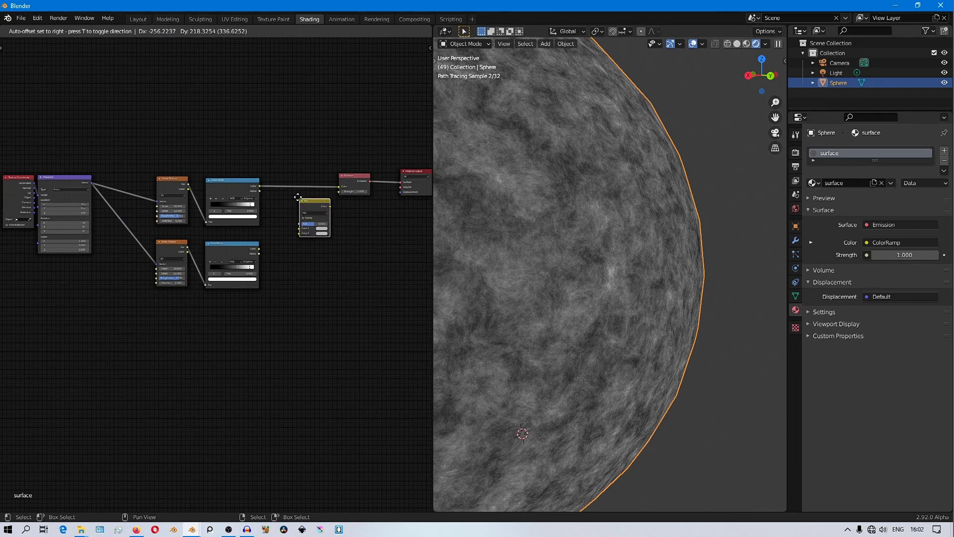
pyautogui.click(307, 246)
pyautogui.scroll(5, 307, 245)
pyautogui.click(346, 159)
pyautogui.click(344, 187)
pyautogui.moveTo(280, 236); pyautogui.dragTo(325, 193)
# Preview the lower ColorRamp on the sphere and set its Noise Texture's Scale to about 8.6 and Detail to 0
pyautogui.keyDown('ctrl'); pyautogui.keyDown('shift'); pyautogui.click(274, 279); pyautogui.keyUp('shift'); pyautogui.keyUp('ctrl')
pyautogui.scroll(1, 224, 293)
pyautogui.moveTo(145, 271)
pyautogui.mouseDown()
pyautogui.moveTo(62, 272)
pyautogui.moveTo(138, 264)
pyautogui.moveTo(125, 264)
pyautogui.moveTo(172, 272)
pyautogui.mouseUp()
# Add a black stop to the lower ColorRamp and set the lower Noise Texture's Scale to 10.7 and Distortion to 0.66
pyautogui.click(223, 251)
pyautogui.click(288, 284)
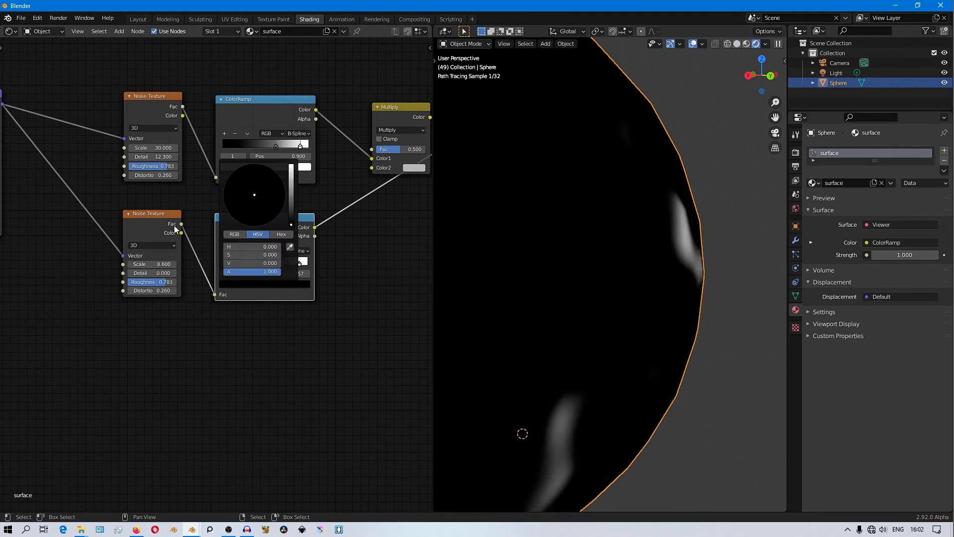
pyautogui.moveTo(274, 263); pyautogui.dragTo(233, 263)
pyautogui.moveTo(149, 265); pyautogui.dragTo(153, 292)
# Connect the lower ColorRamp's Color to the Multiply node's Color2 and route the Emission node to the Material Output
pyautogui.scroll(-5, 325, 248)
pyautogui.moveTo(328, 249); pyautogui.dragTo(239, 288, button='middle')
pyautogui.moveTo(229, 274); pyautogui.dragTo(268, 233)
pyautogui.moveTo(278, 236); pyautogui.dragTo(220, 260, button='middle')
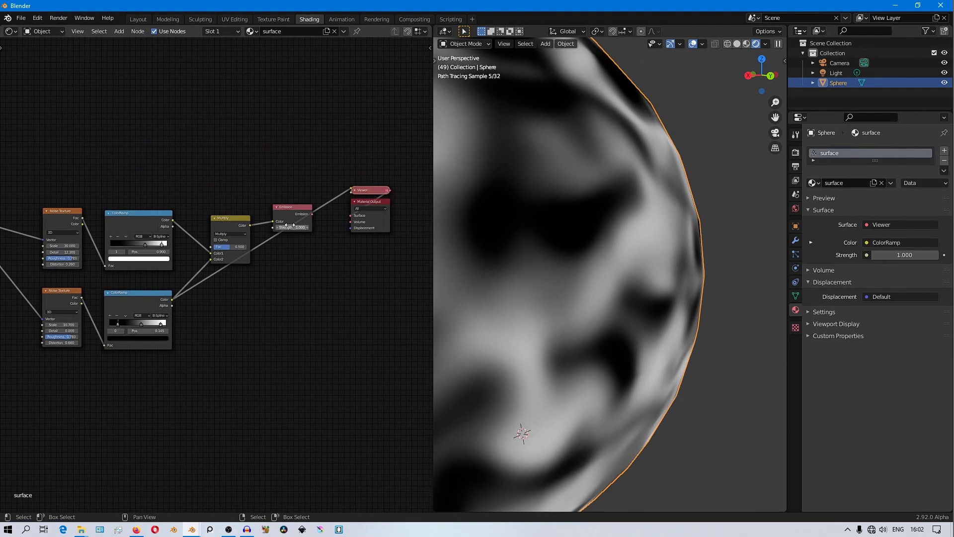
pyautogui.keyDown('ctrl'); pyautogui.keyDown('shift'); pyautogui.click(290, 210); pyautogui.keyUp('shift'); pyautogui.keyUp('ctrl')
# Set the Multiply node's Fac to 1.000 and move the lower ColorRamp's middle stop to about 0.402
pyautogui.moveTo(180, 317); pyautogui.dragTo(234, 314, button='middle')
pyautogui.scroll(2, 234, 314)
pyautogui.moveTo(74, 329)
pyautogui.mouseDown()
pyautogui.moveTo(88, 329)
pyautogui.moveTo(74, 329)
pyautogui.mouseUp()
pyautogui.scroll(6, 181, 347)
pyautogui.moveTo(180, 347); pyautogui.dragTo(177, 388, button='middle')
pyautogui.moveTo(118, 345); pyautogui.dragTo(176, 345)
pyautogui.moveTo(349, 192); pyautogui.dragTo(390, 192)
pyautogui.moveTo(146, 347)
pyautogui.mouseDown()
pyautogui.moveTo(97, 347)
pyautogui.moveTo(158, 345)
pyautogui.moveTo(135, 344)
pyautogui.moveTo(147, 346)
pyautogui.mouseUp()
pyautogui.moveTo(206, 347); pyautogui.dragTo(146, 345)
pyautogui.moveTo(70, 348); pyautogui.dragTo(127, 328, button='middle')
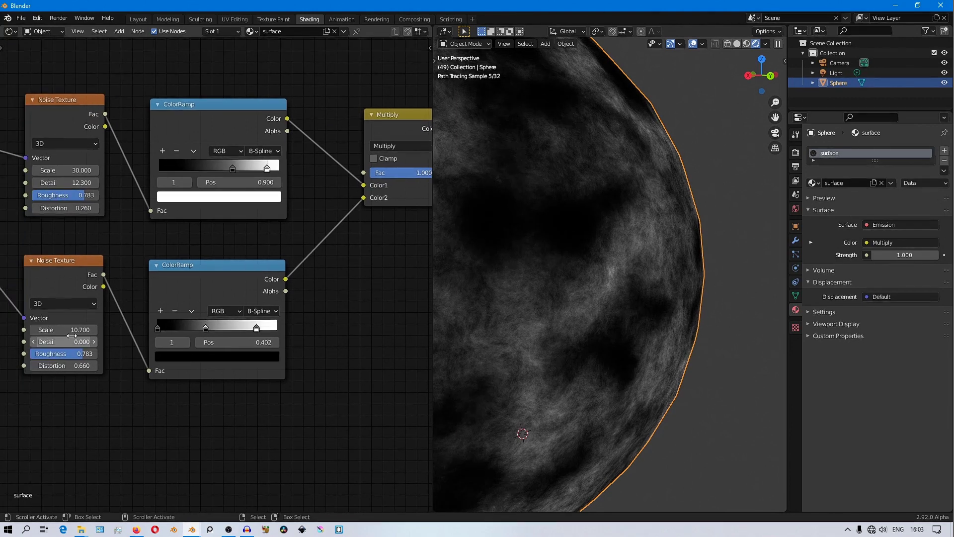
# Set the lower Noise Texture's Scale to 13.9 and Detail to 1.5, and move its ColorRamp's middle stop to about 0.534
pyautogui.moveTo(74, 342); pyautogui.dragTo(94, 330)
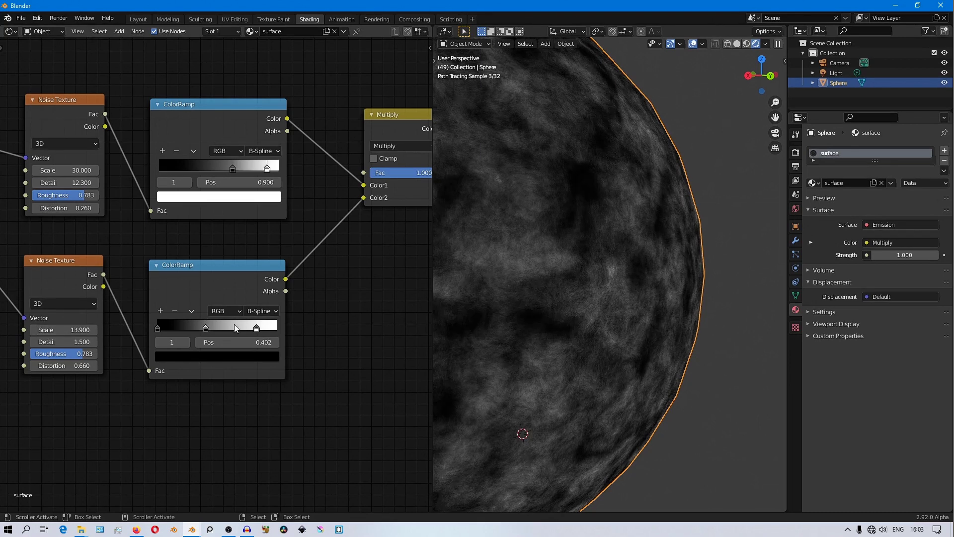
pyautogui.moveTo(205, 328); pyautogui.dragTo(219, 325)
pyautogui.scroll(-5, 514, 298)
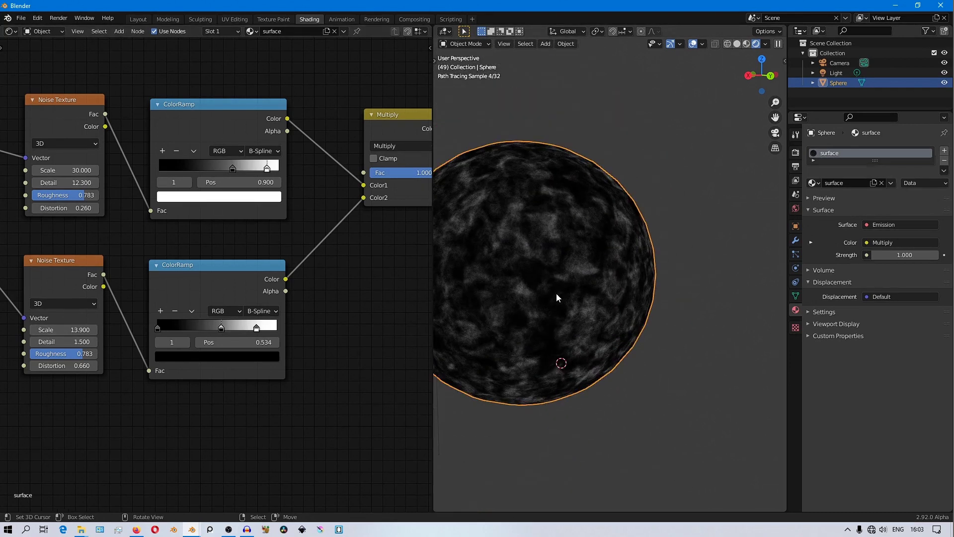
pyautogui.scroll(2, 556, 294)
# Move the Material Output and Emission nodes farther away from the Multiply node to make room
pyautogui.scroll(-6, 389, 286)
pyautogui.moveTo(387, 261); pyautogui.dragTo(242, 314, button='middle')
pyautogui.scroll(-4, 362, 212)
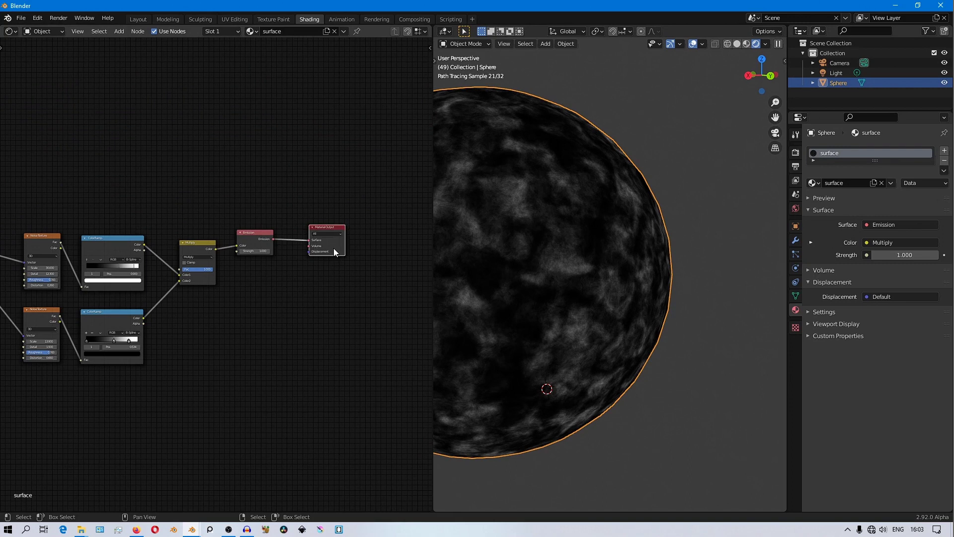
pyautogui.moveTo(333, 248); pyautogui.dragTo(380, 250)
pyautogui.moveTo(268, 235); pyautogui.dragTo(337, 234)
# Set the upper Noise Texture's Detail to 15.8 and Roughness to about 0.825
pyautogui.scroll(4, 614, 278)
pyautogui.scroll(-1, 612, 278)
pyautogui.moveTo(260, 326); pyautogui.dragTo(312, 319, button='middle')
pyautogui.scroll(1, 568, 291)
pyautogui.scroll(3, 103, 301)
pyautogui.moveTo(22, 271); pyautogui.dragTo(35, 271)
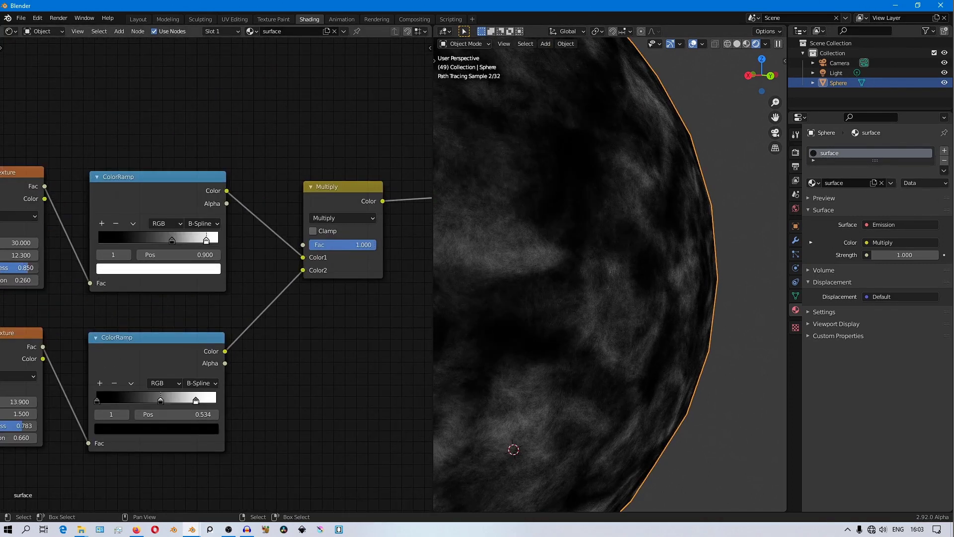
# Duplicate the upper Noise Texture and ColorRamp pair with its Mapping link and place the copy above the original
pyautogui.scroll(-4, 230, 340)
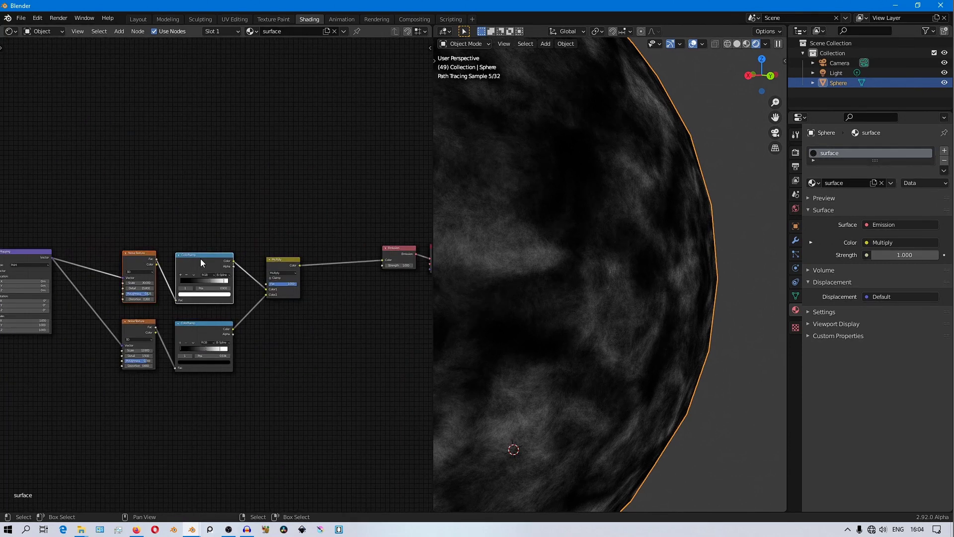
pyautogui.hotkey('shift', 'd')
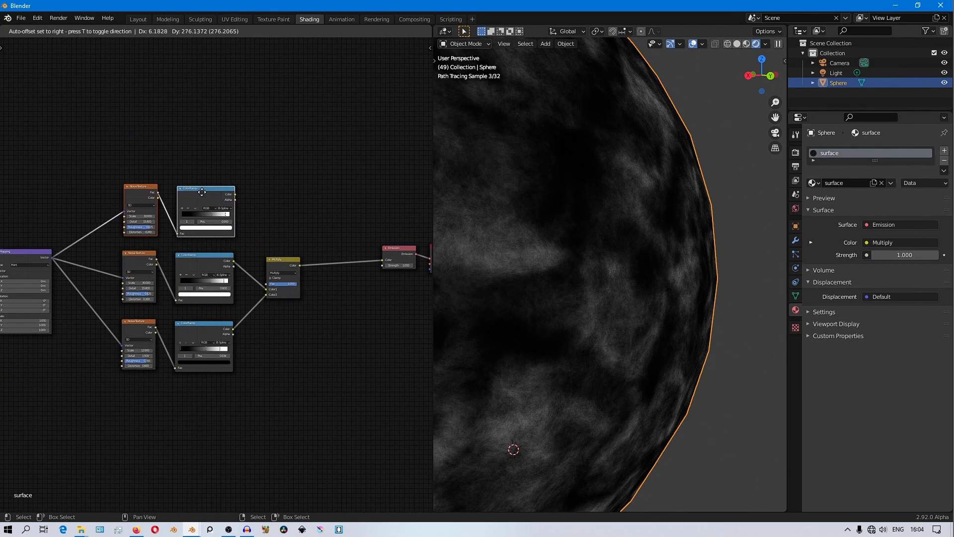
pyautogui.click(200, 189)
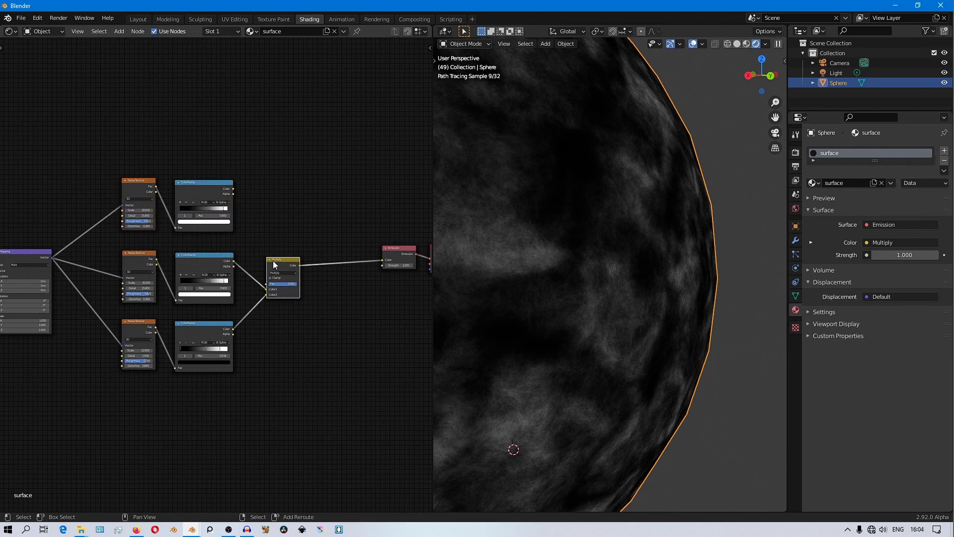
# Duplicate the Multiply node, insert the copy before the Emission node, and set its blend mode to Add
pyautogui.hotkey('shift', 'd')
pyautogui.click(335, 240)
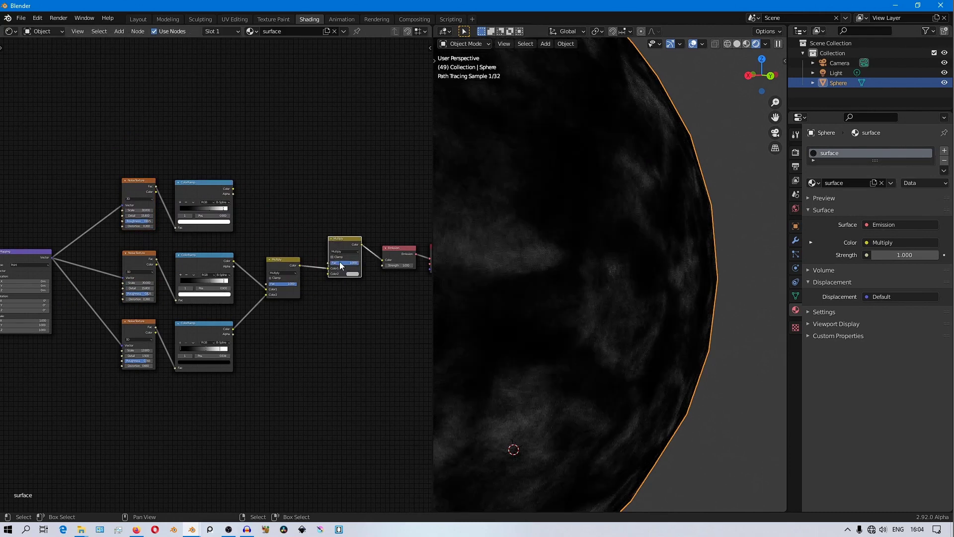
pyautogui.click(340, 252)
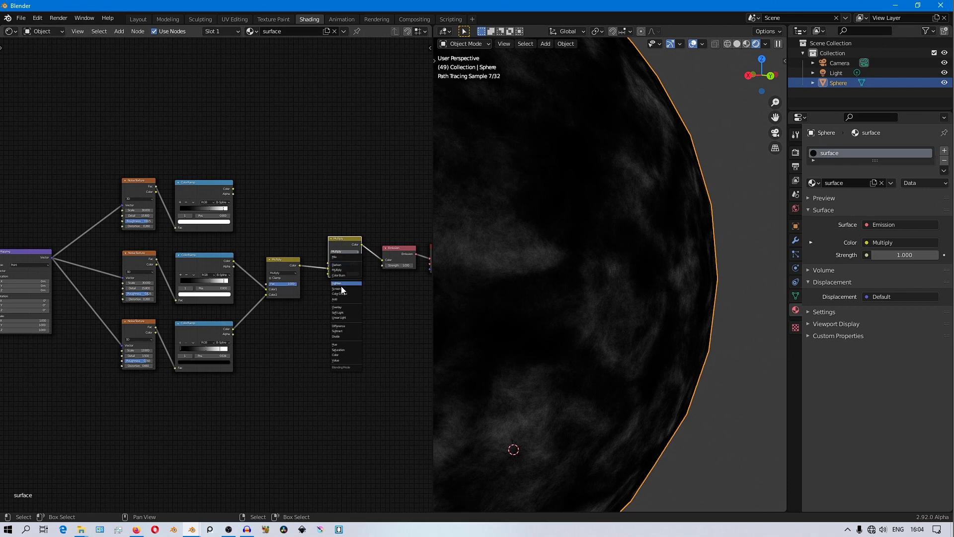
pyautogui.click(341, 299)
# Preview the topmost ColorRamp on the sphere and add a black stop to it at about 0.757
pyautogui.keyDown('ctrl'); pyautogui.keyDown('shift'); pyautogui.click(204, 192); pyautogui.keyUp('shift'); pyautogui.keyUp('ctrl')
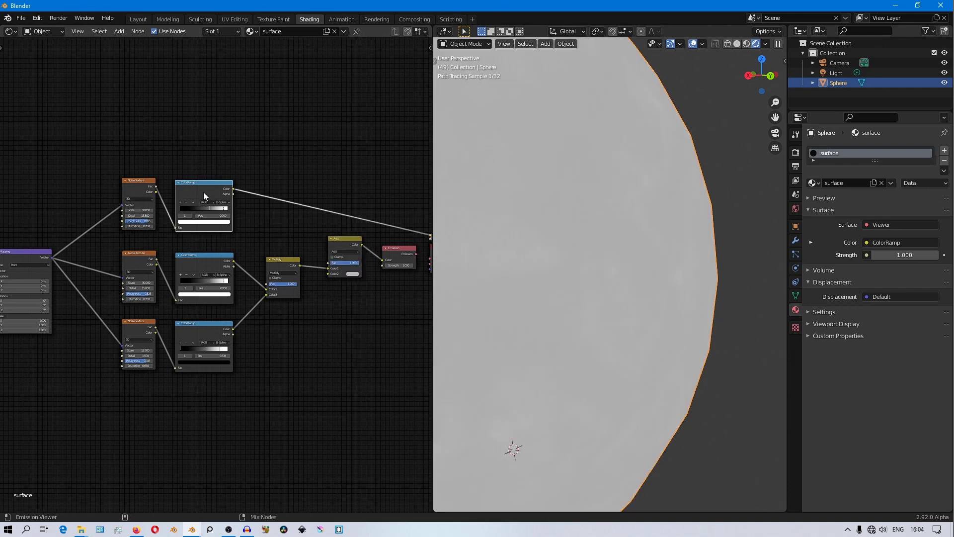
pyautogui.moveTo(264, 257); pyautogui.dragTo(218, 320, button='middle')
pyautogui.scroll(2, 297, 321)
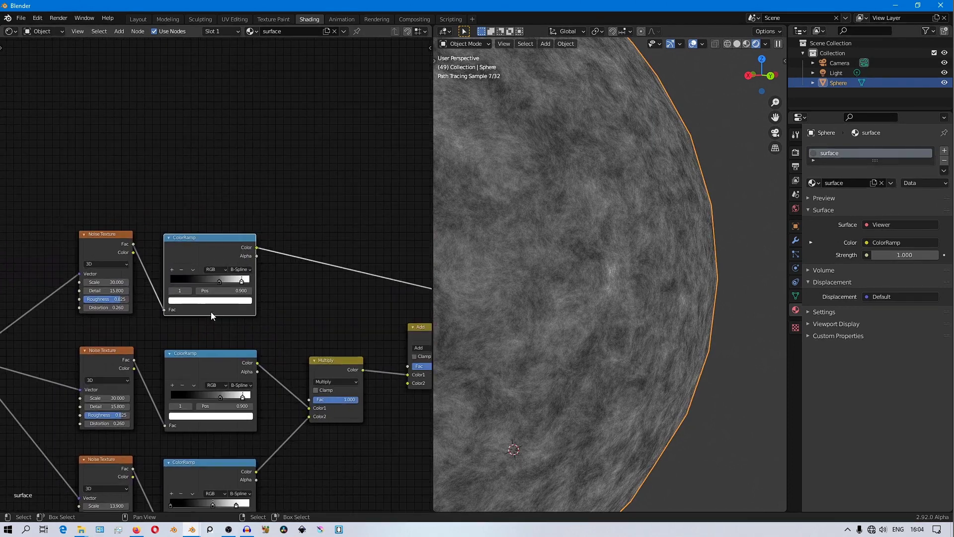
pyautogui.click(172, 270)
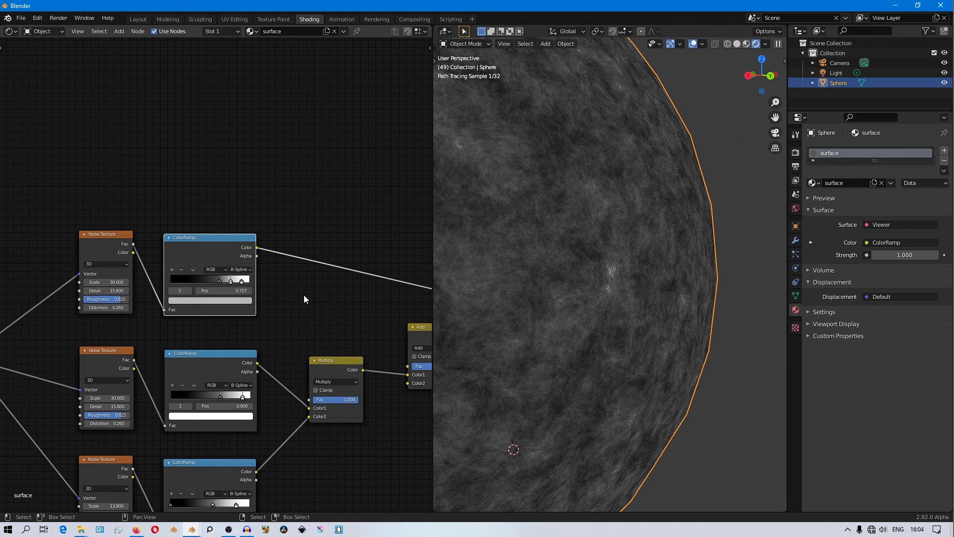
pyautogui.click(240, 299)
pyautogui.click(232, 236)
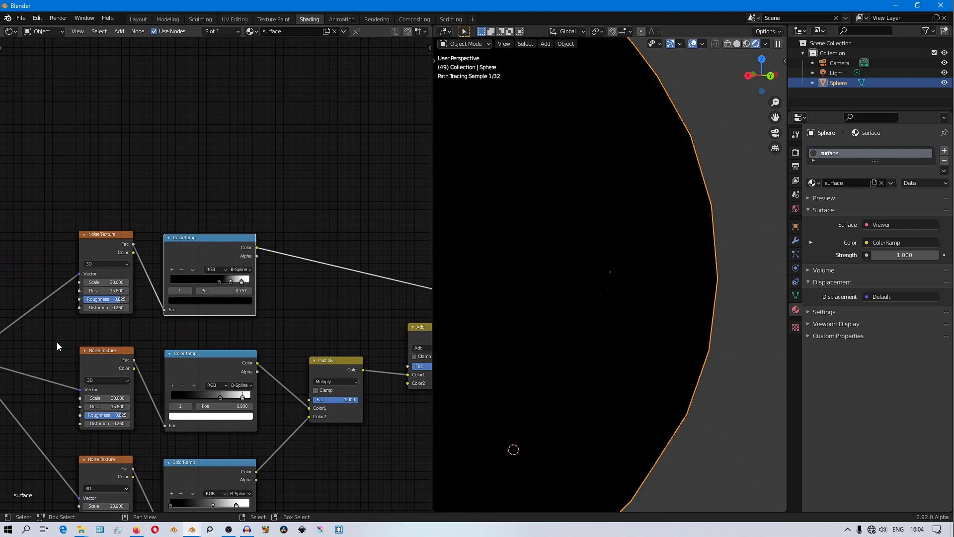
# Move the topmost ColorRamp's middle black stop to about 0.634 and bring its white stop closer to it
pyautogui.scroll(4, 204, 320)
pyautogui.scroll(1, 229, 289)
pyautogui.moveTo(228, 290); pyautogui.dragTo(216, 292)
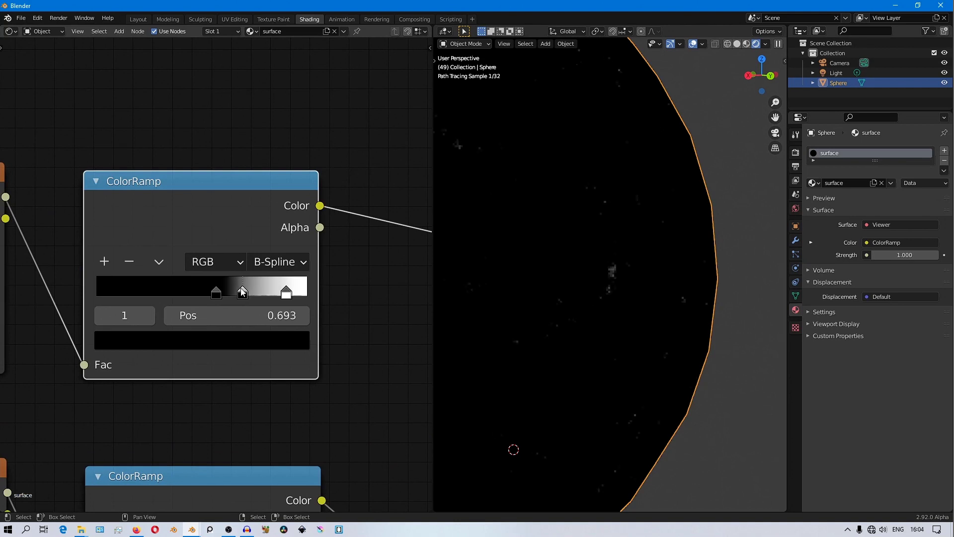
pyautogui.moveTo(287, 292); pyautogui.dragTo(278, 293)
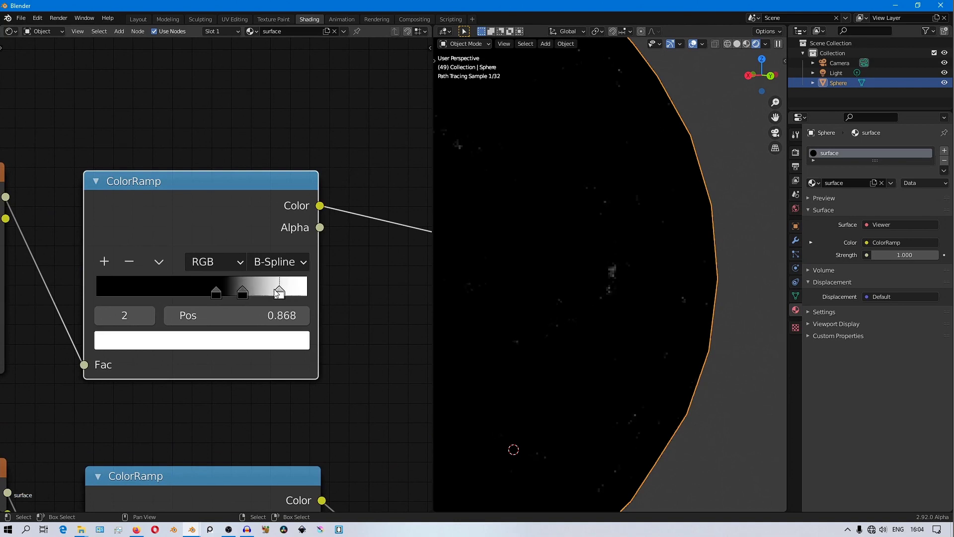
pyautogui.click(242, 293)
pyautogui.moveTo(235, 293); pyautogui.dragTo(232, 293)
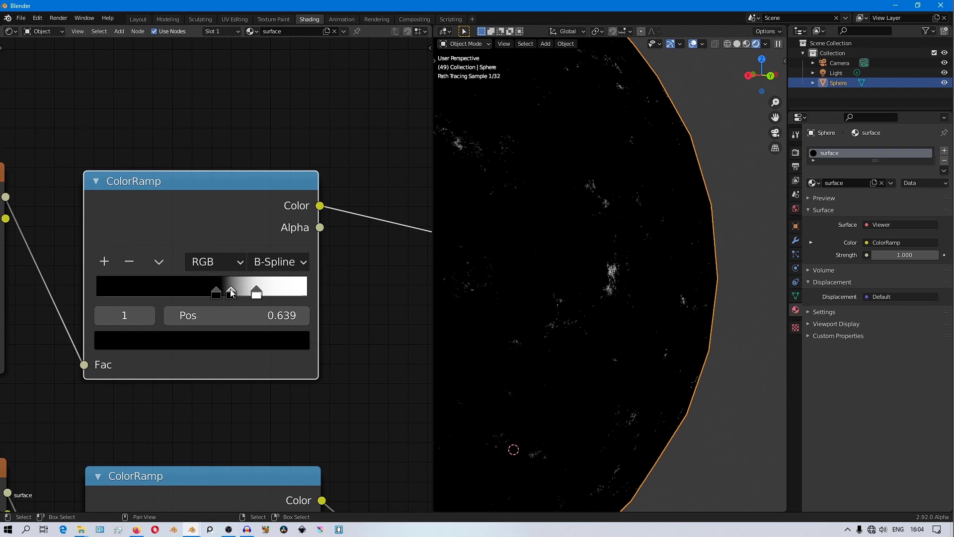
# Connect the topmost ColorRamp's Color to the Add node's Color1 and route the Emission node back to the Material Output
pyautogui.scroll(-4, 280, 296)
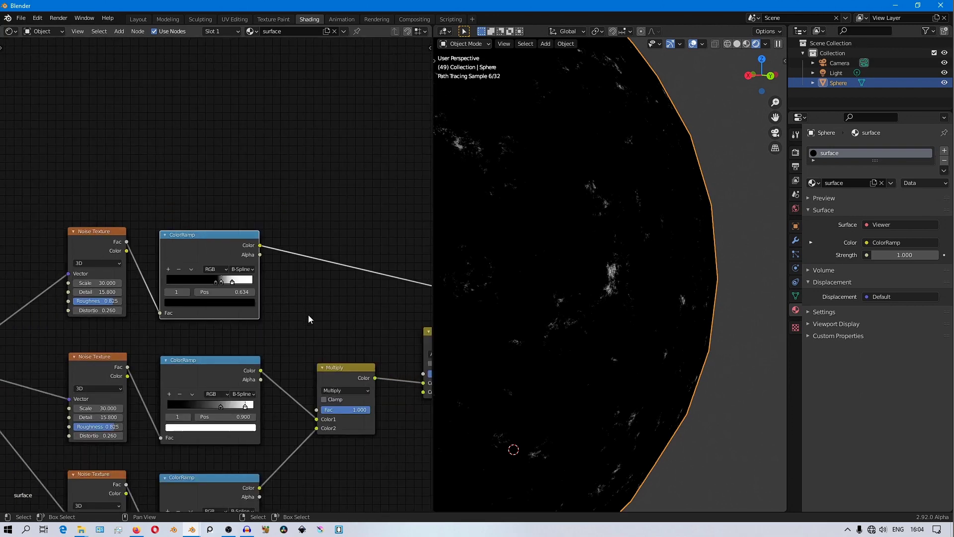
pyautogui.moveTo(308, 315); pyautogui.dragTo(156, 287, button='middle')
pyautogui.moveTo(105, 219); pyautogui.dragTo(257, 347)
pyautogui.keyDown('ctrl'); pyautogui.hscroll(3, 300, 366); pyautogui.keyUp('ctrl')
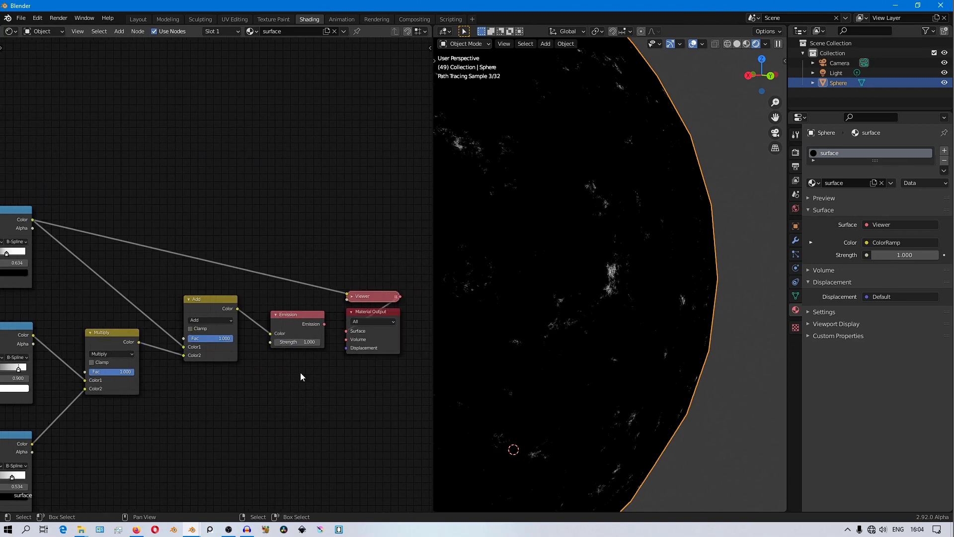
pyautogui.keyDown('ctrl'); pyautogui.keyDown('shift'); pyautogui.click(300, 315); pyautogui.keyUp('shift'); pyautogui.keyUp('ctrl')
pyautogui.scroll(-2, 511, 282)
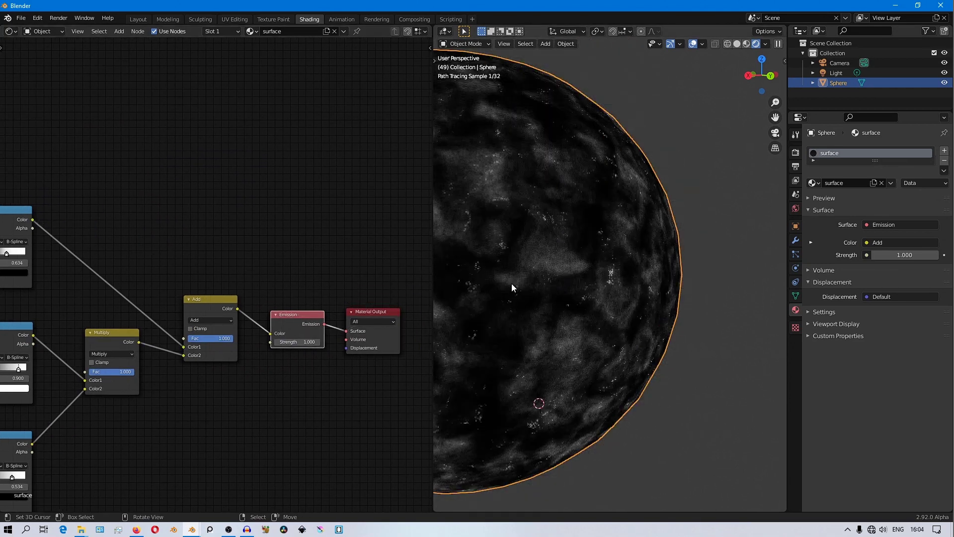
# Examine the combined noise pattern across the whole sphere and the layout of the node tree
pyautogui.moveTo(103, 318); pyautogui.dragTo(238, 295, button='middle')
pyautogui.click(123, 229)
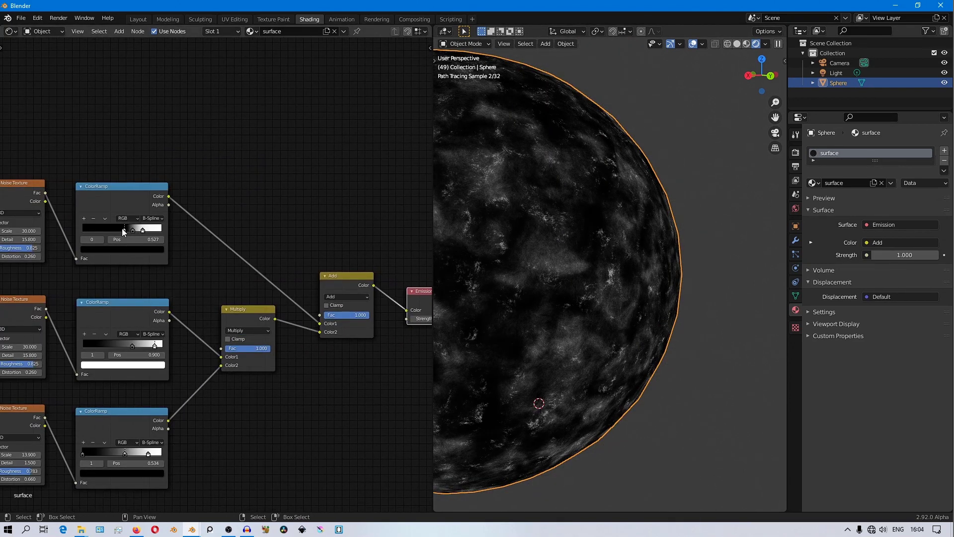
pyautogui.moveTo(201, 402); pyautogui.dragTo(233, 330, button='middle')
pyautogui.scroll(5, 234, 330)
pyautogui.scroll(-2, 634, 210)
pyautogui.keyDown('shift'); pyautogui.moveTo(596, 247); pyautogui.dragTo(695, 264, button='middle'); pyautogui.keyUp('shift')
pyautogui.hotkey('alt', 'a')
pyautogui.scroll(-4, 278, 315)
pyautogui.moveTo(270, 328); pyautogui.dragTo(234, 334, button='middle')
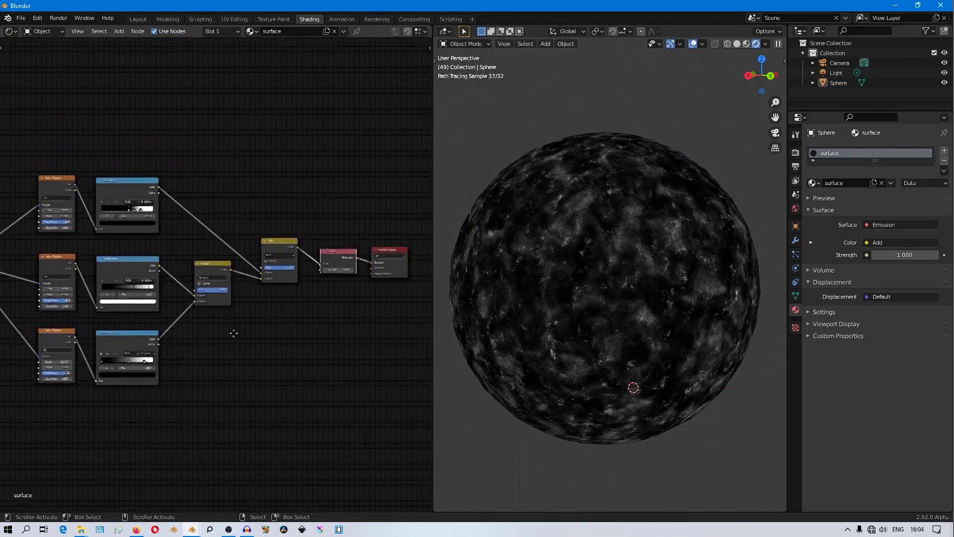
# Set the Emission node's Strength to 1000
pyautogui.scroll(4, 281, 308)
pyautogui.moveTo(298, 274); pyautogui.dragTo(239, 309, button='middle')
pyautogui.scroll(2, 240, 309)
pyautogui.moveTo(241, 288); pyautogui.dragTo(404, 288)
pyautogui.doubleClick(240, 288)
pyautogui.write('1000')
pyautogui.press('Return')
# Try adding an extra black stop to the middle ColorRamp to darken the surface pattern
pyautogui.scroll(-4, 235, 320)
pyautogui.scroll(4, 216, 383)
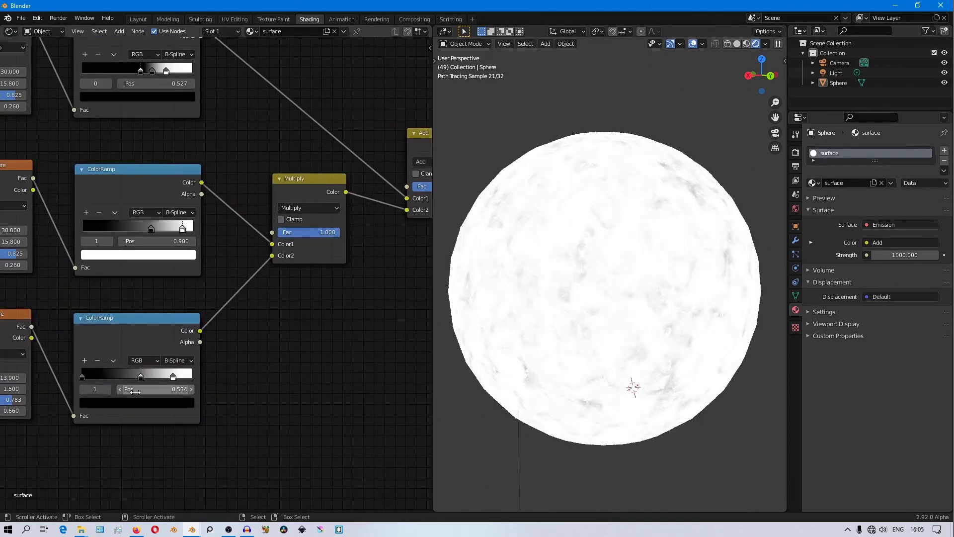
pyautogui.moveTo(157, 230); pyautogui.dragTo(163, 229)
pyautogui.click(86, 213)
pyautogui.click(164, 254)
pyautogui.moveTo(174, 134); pyautogui.dragTo(89, 201)
pyautogui.scroll(4, 208, 276)
pyautogui.keyDown('shift'); pyautogui.moveTo(775, 348); pyautogui.dragTo(641, 334, button='middle'); pyautogui.keyUp('shift')
pyautogui.scroll(2, 673, 334)
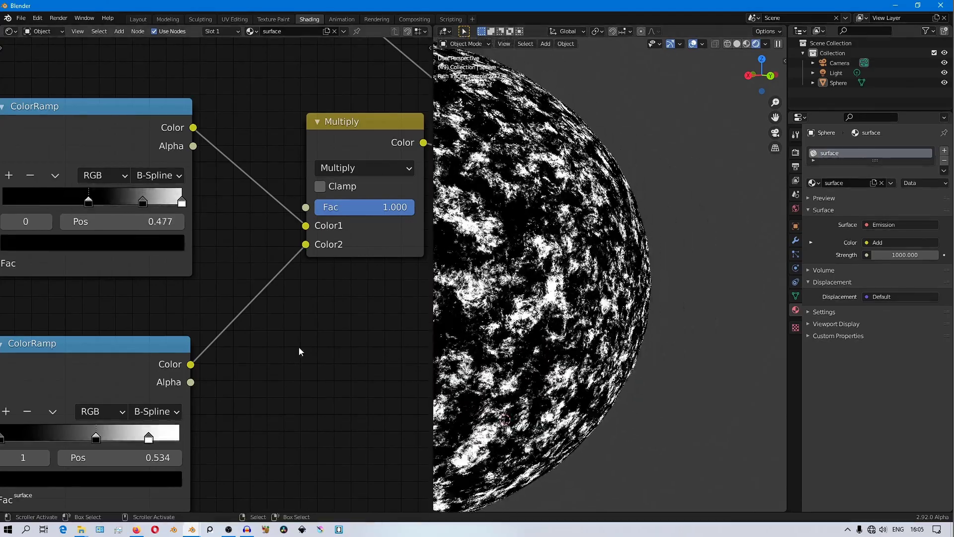
# Try shifting the black stops of the middle and bottom ColorRamps
pyautogui.scroll(-6, 297, 350)
pyautogui.moveTo(136, 229); pyautogui.dragTo(99, 232)
pyautogui.moveTo(80, 378); pyautogui.dragTo(113, 376)
pyautogui.scroll(-6, 240, 403)
pyautogui.moveTo(240, 404); pyautogui.dragTo(217, 360, button='middle')
# Undo the trial edits to the middle and bottom ColorRamps, keeping the Emission Strength at 1000
pyautogui.hotkey('ctrl', 'z')
pyautogui.hotkey('ctrl', 'z')
pyautogui.hotkey('ctrl', 'z')
pyautogui.hotkey('ctrl', 'z')
pyautogui.hotkey('ctrl', 'z')
pyautogui.hotkey('ctrl', 'z')
pyautogui.hotkey('ctrl', 'z')
pyautogui.hotkey('ctrl', 'z')
pyautogui.hotkey('ctrl', 'z')
pyautogui.hotkey('ctrl', 'z')
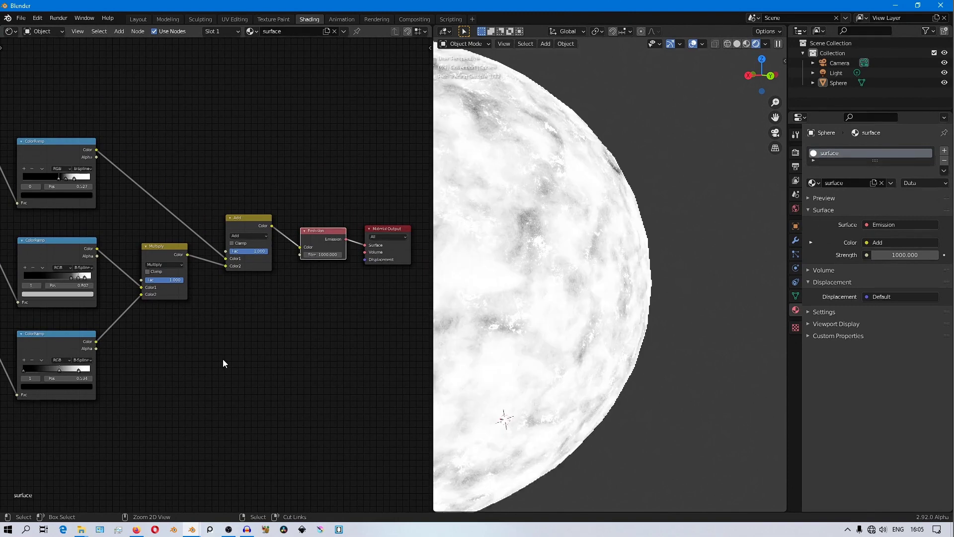
pyautogui.hotkey('ctrl', 'shift', 'z')
pyautogui.hotkey('ctrl', 'shift', 'z')
pyautogui.hotkey('ctrl', 'shift', 'z')
pyautogui.hotkey('ctrl', 'shift', 'z')
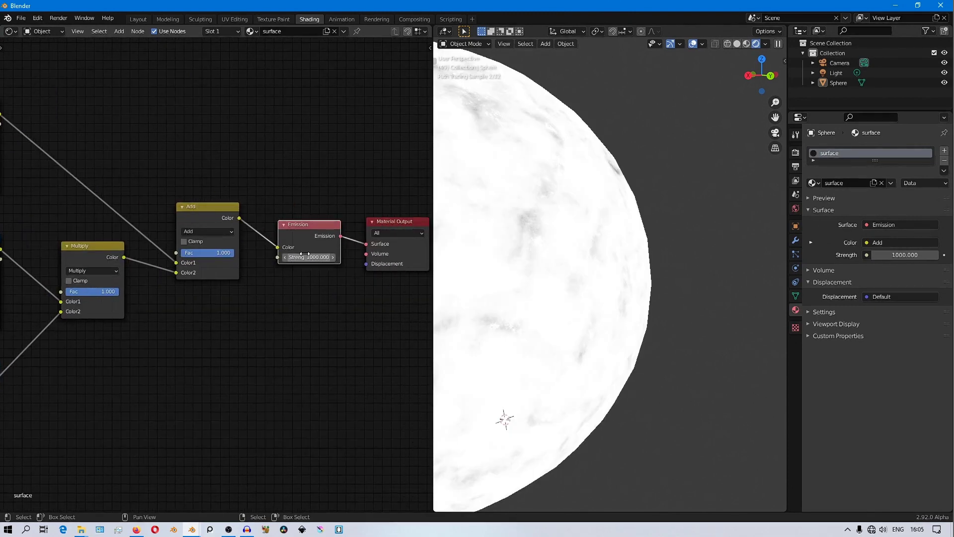
# Move the bottom ColorRamp's white stop to the end, its middle black stop to about 0.948 and its first black stop to about 0.241
pyautogui.scroll(6, 185, 333)
pyautogui.moveTo(180, 348); pyautogui.dragTo(205, 348)
pyautogui.moveTo(143, 348); pyautogui.dragTo(174, 348)
pyautogui.moveTo(75, 348); pyautogui.dragTo(107, 348)
pyautogui.click(175, 348)
pyautogui.moveTo(179, 351); pyautogui.dragTo(197, 349)
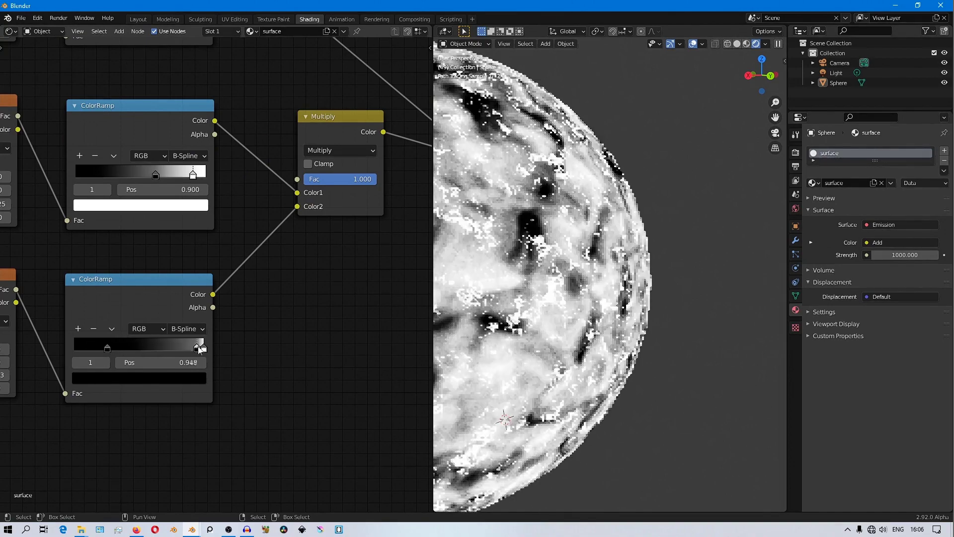
# Set the middle ColorRamp's white stop to 1.000, add a black stop near it and move the first black stop to about 0.341
pyautogui.click(156, 174)
pyautogui.moveTo(192, 175); pyautogui.dragTo(208, 175)
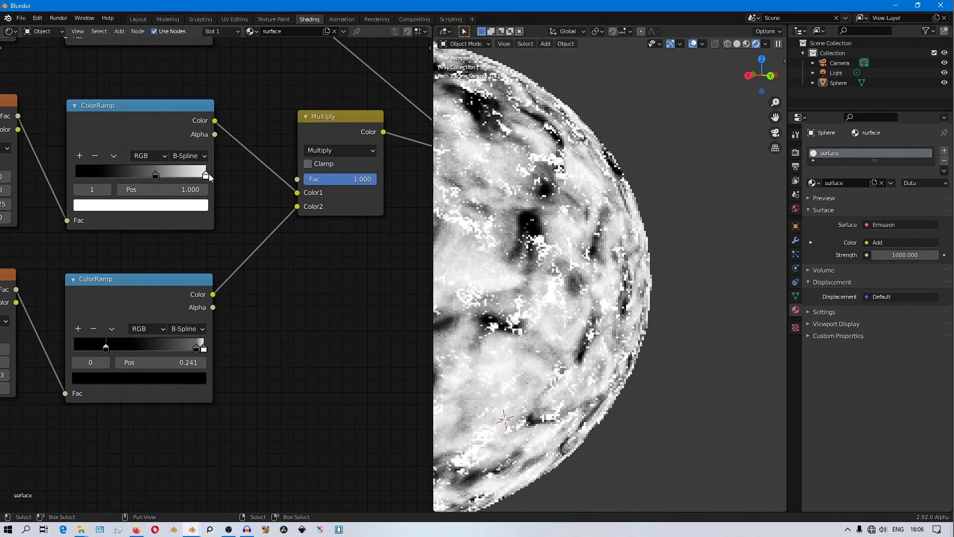
pyautogui.click(79, 156)
pyautogui.click(182, 205)
pyautogui.moveTo(179, 105); pyautogui.dragTo(180, 122)
pyautogui.moveTo(158, 175); pyautogui.dragTo(203, 175)
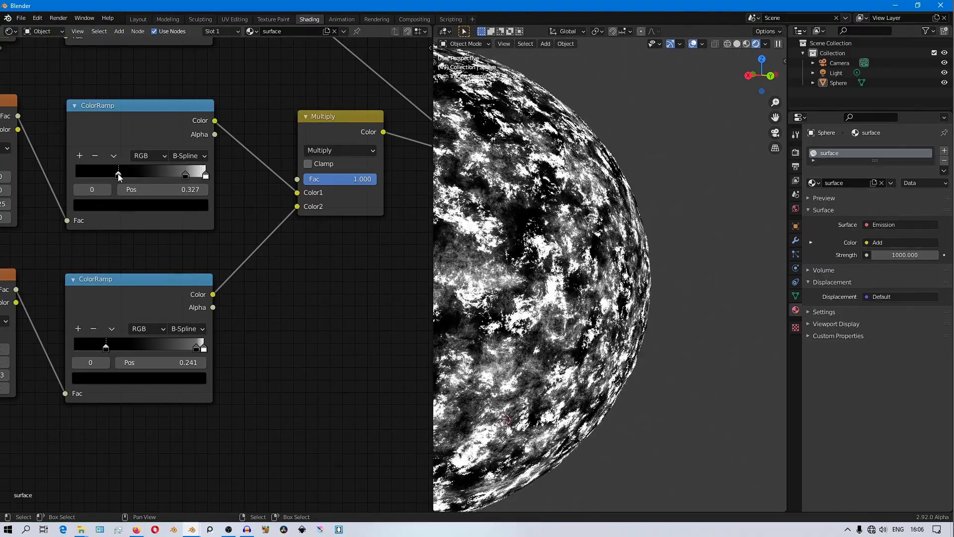
pyautogui.moveTo(121, 174); pyautogui.dragTo(119, 175)
# Move the topmost ColorRamp's middle black stop to about 0.780
pyautogui.moveTo(248, 59); pyautogui.dragTo(246, 174, button='middle')
pyautogui.moveTo(173, 175)
pyautogui.mouseDown()
pyautogui.moveTo(189, 176)
pyautogui.moveTo(174, 176)
pyautogui.mouseUp()
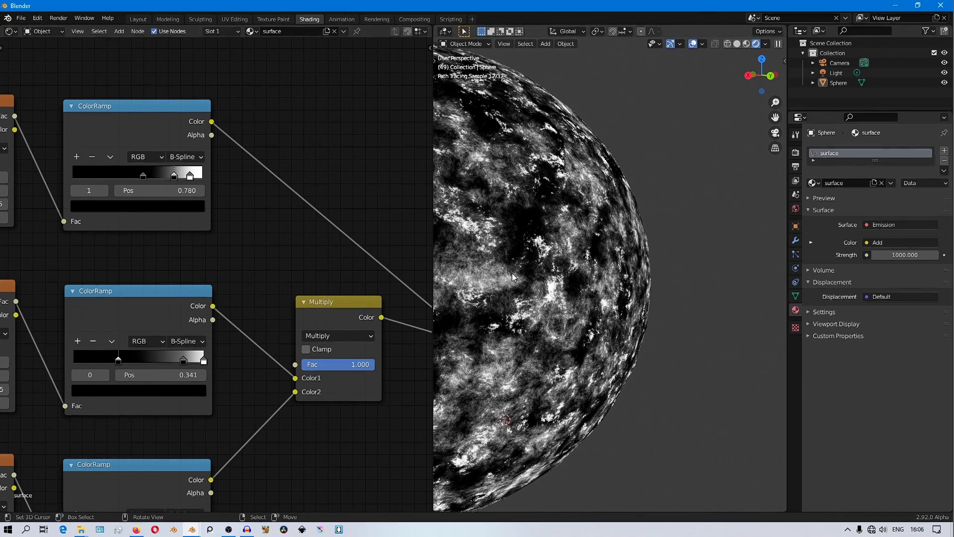
pyautogui.scroll(-5, 284, 323)
pyautogui.scroll(-2, 284, 323)
pyautogui.moveTo(298, 329); pyautogui.dragTo(350, 315, button='middle')
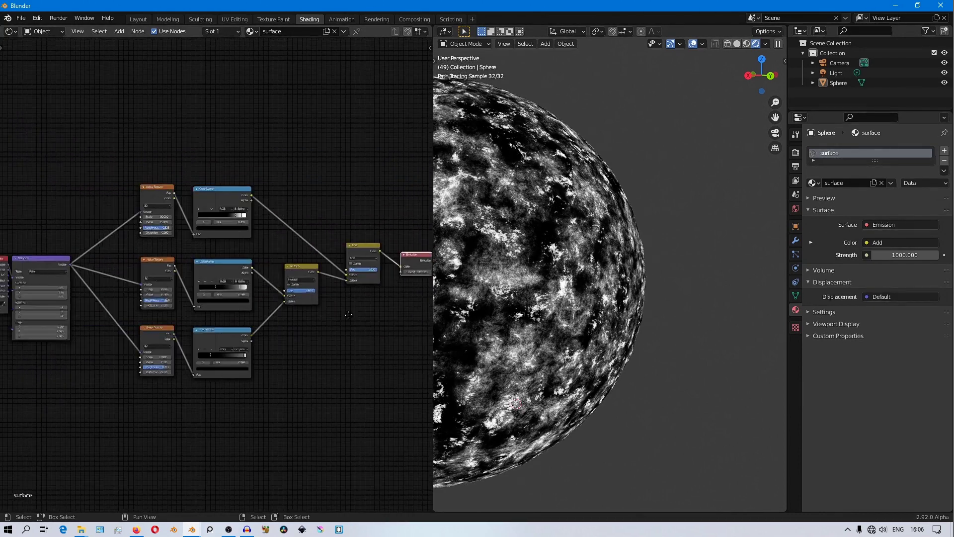
# Shift the Material Output and Emission nodes away from the Add node to open a gap between them
pyautogui.scroll(-3, 349, 315)
pyautogui.moveTo(327, 345); pyautogui.dragTo(291, 324, button='middle')
pyautogui.moveTo(420, 335); pyautogui.dragTo(290, 342, button='middle')
pyautogui.scroll(10, 304, 258)
pyautogui.moveTo(263, 283); pyautogui.dragTo(402, 283)
pyautogui.moveTo(150, 269); pyautogui.dragTo(297, 265)
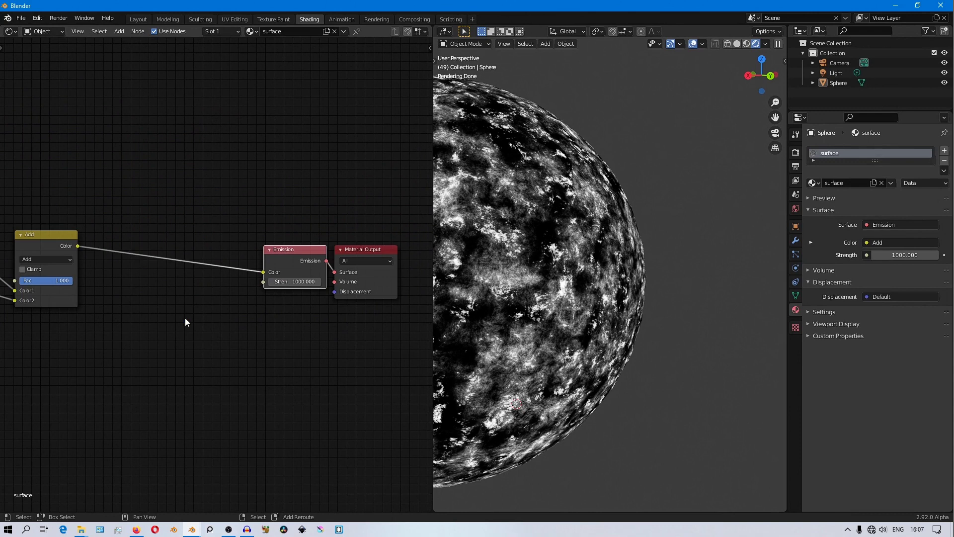
# Insert a MixRGB node between the Add and Emission nodes and set its blend mode to Color
pyautogui.hotkey('shift', 'a')
pyautogui.moveTo(160, 318)
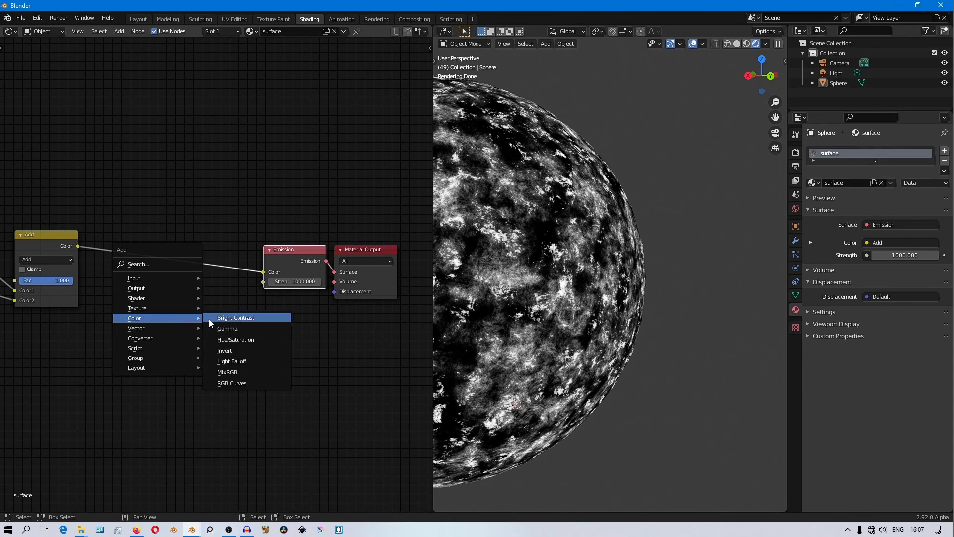
pyautogui.click(229, 372)
pyautogui.click(162, 244)
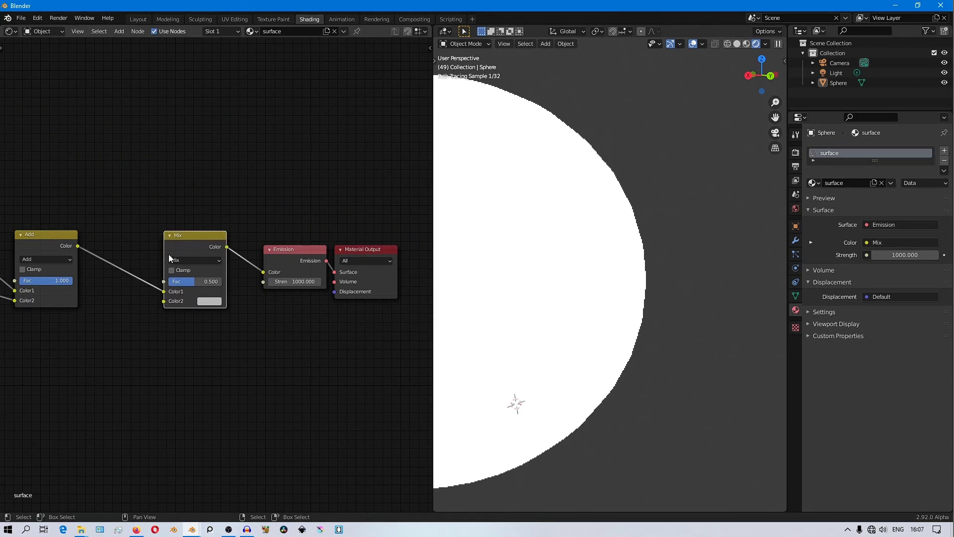
pyautogui.click(189, 260)
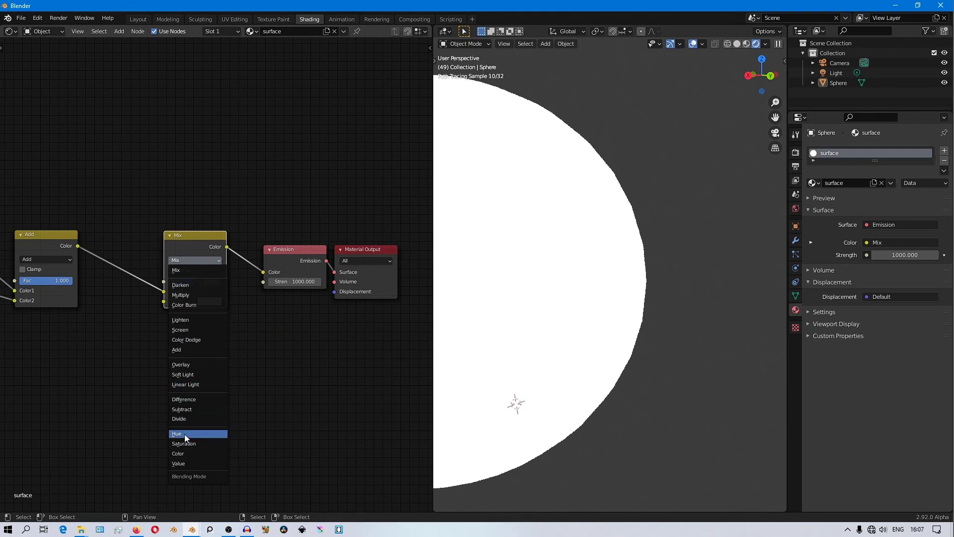
pyautogui.click(184, 454)
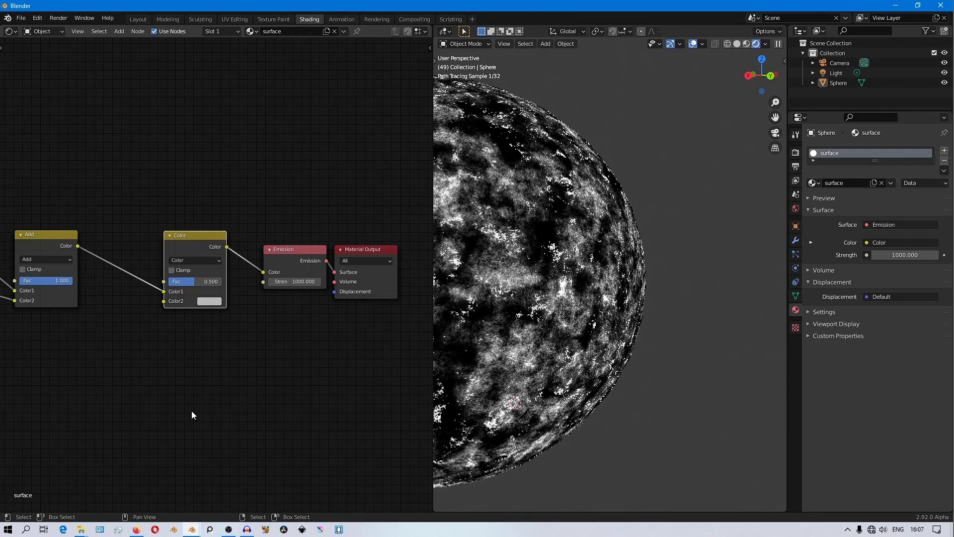
# Set the Color node's Fac to 1.000 and its Color2 to saturated blue, and try a higher Emission Strength
pyautogui.click(206, 301)
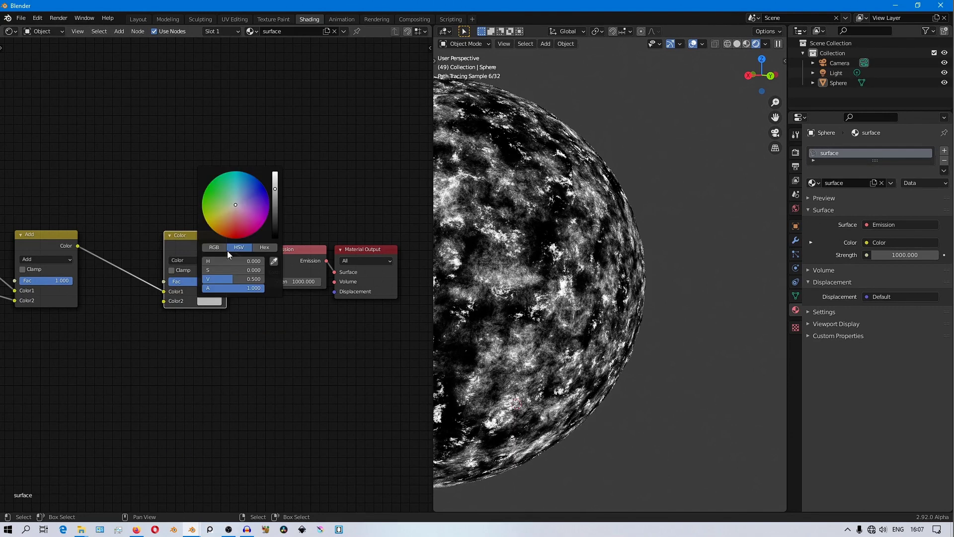
pyautogui.moveTo(245, 187); pyautogui.dragTo(245, 178)
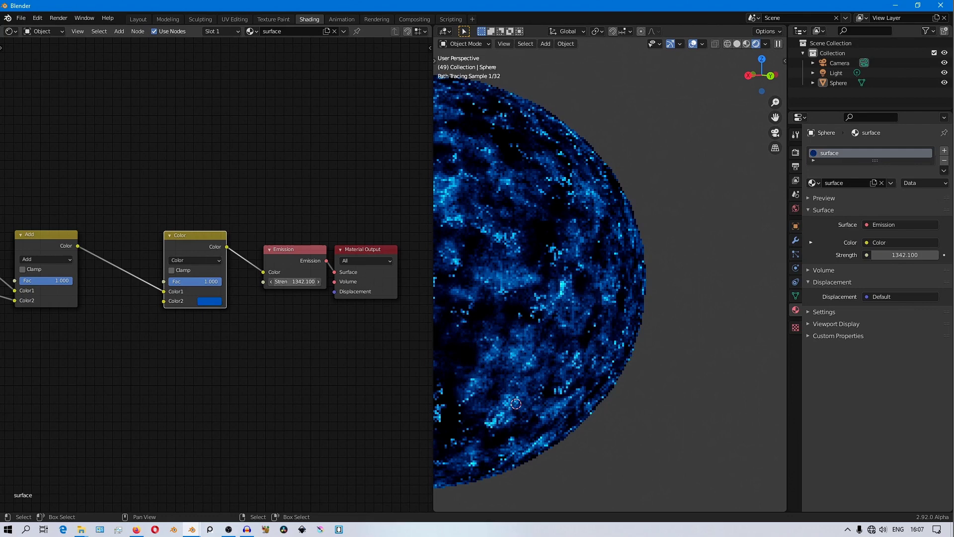
pyautogui.moveTo(297, 282); pyautogui.dragTo(334, 282)
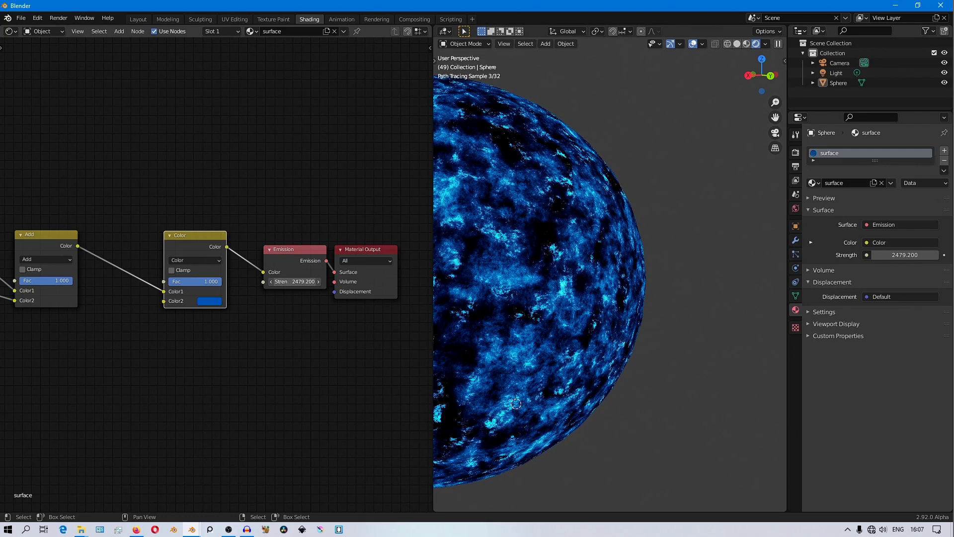
pyautogui.rightClick(297, 281)
# Change the Color node's Color2 to red
pyautogui.click(201, 301)
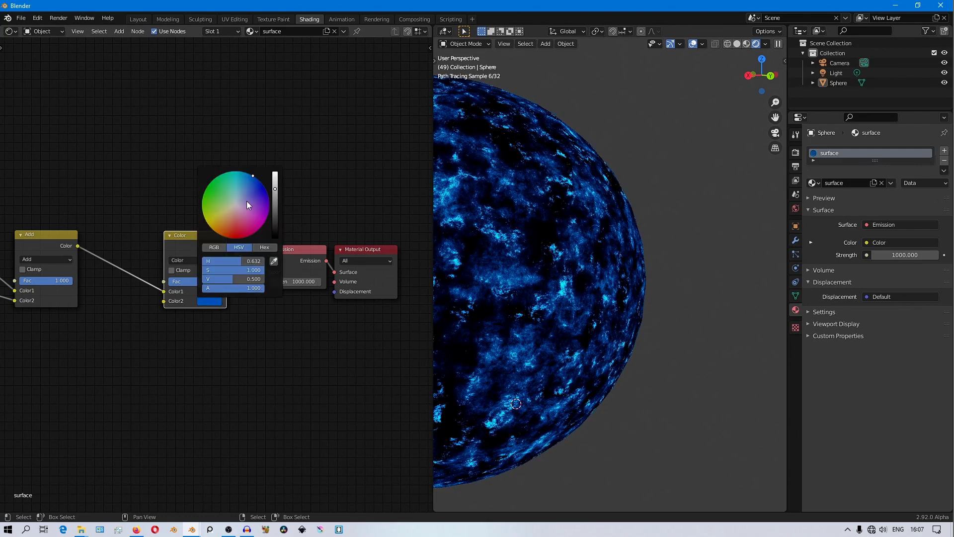
pyautogui.moveTo(248, 201)
pyautogui.mouseDown()
pyautogui.moveTo(258, 189)
pyautogui.moveTo(267, 212)
pyautogui.moveTo(232, 174)
pyautogui.moveTo(227, 236)
pyautogui.mouseUp()
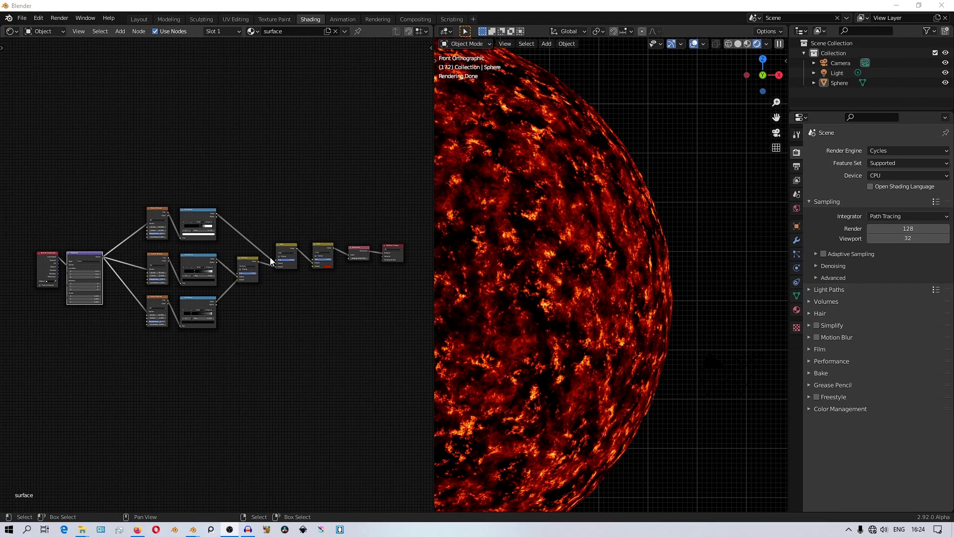
# Move the Material Output, Emission and Color nodes farther from the Add node to make room for more nodes
pyautogui.scroll(10, 271, 260)
pyautogui.moveTo(356, 268); pyautogui.dragTo(196, 360, button='middle')
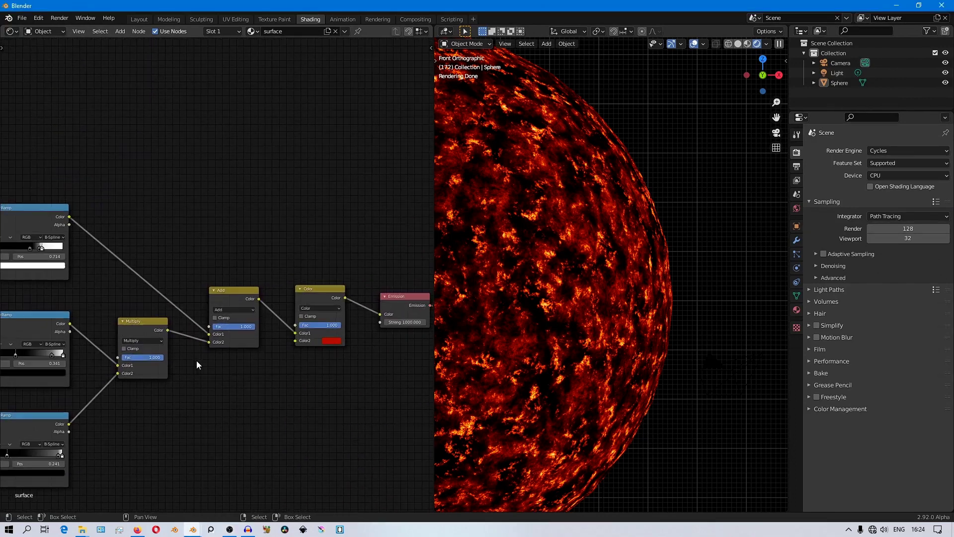
pyautogui.scroll(-6, 276, 332)
pyautogui.scroll(-1, 276, 331)
pyautogui.moveTo(318, 340); pyautogui.dragTo(296, 364, button='middle')
pyautogui.scroll(3, 296, 364)
pyautogui.moveTo(359, 346); pyautogui.dragTo(284, 340, button='middle')
pyautogui.moveTo(305, 311); pyautogui.dragTo(394, 309)
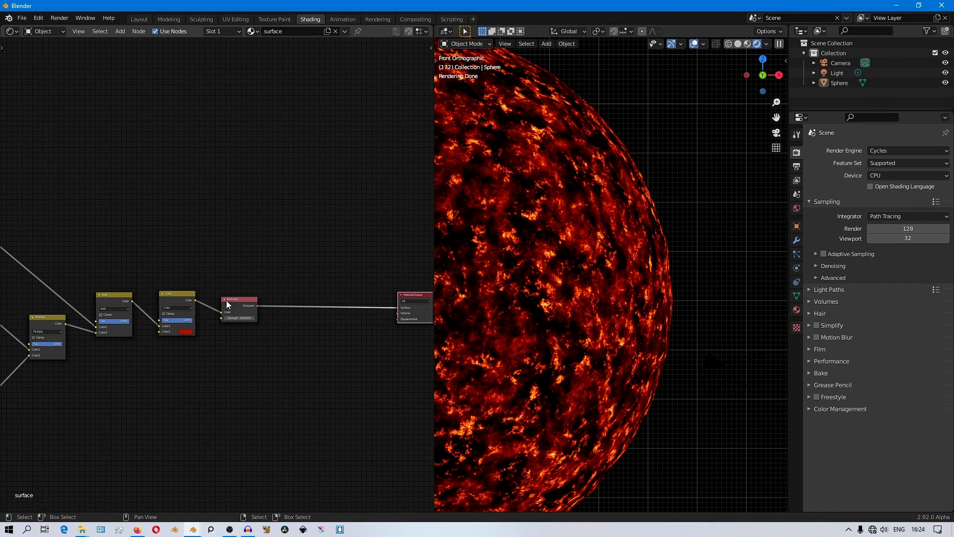
pyautogui.moveTo(234, 301); pyautogui.dragTo(347, 299)
pyautogui.moveTo(180, 294); pyautogui.dragTo(298, 301)
# Add a Layer Weight node above the topmost ColorRamp and preview its Fresnel output on the sphere
pyautogui.moveTo(98, 373); pyautogui.dragTo(184, 373, button='middle')
pyautogui.scroll(-3, 217, 301)
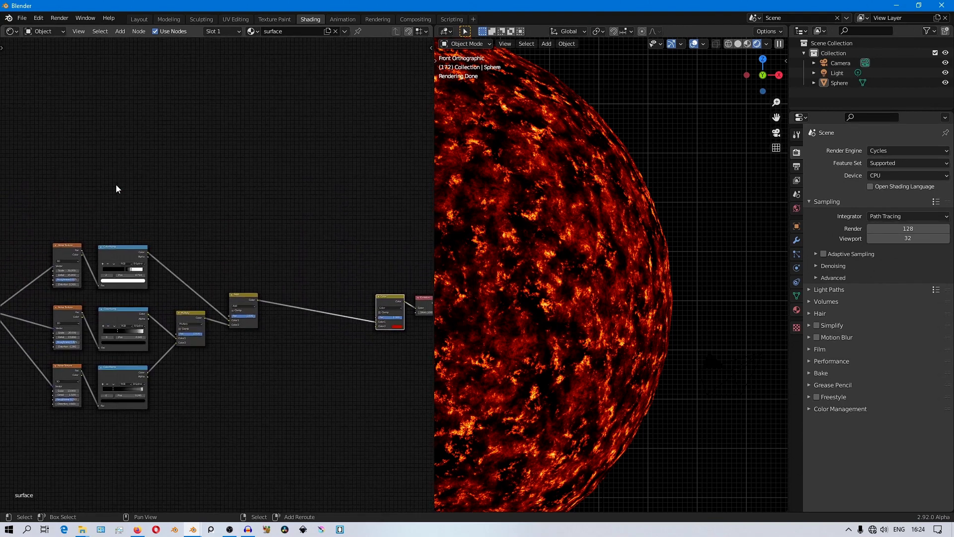
pyautogui.hotkey('shift', 'a')
pyautogui.moveTo(82, 144)
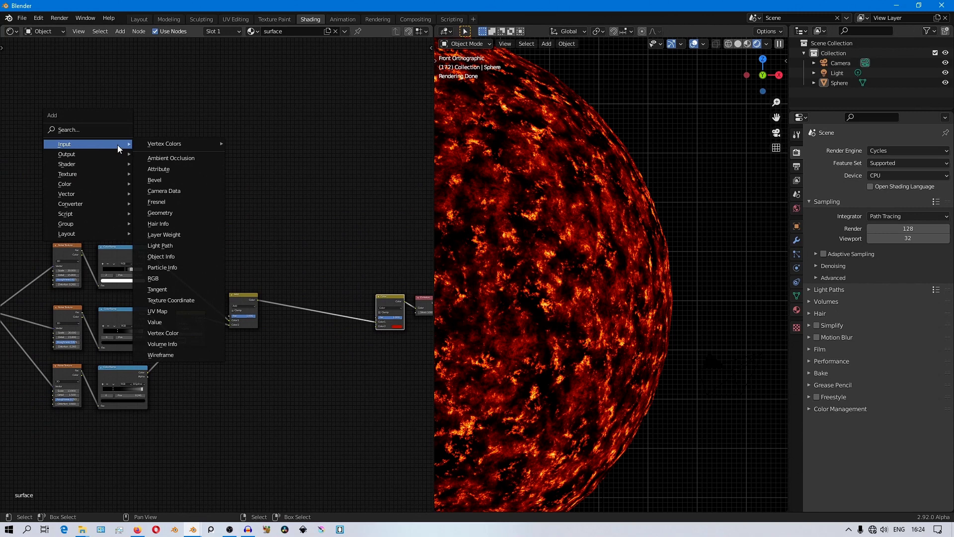
pyautogui.click(169, 236)
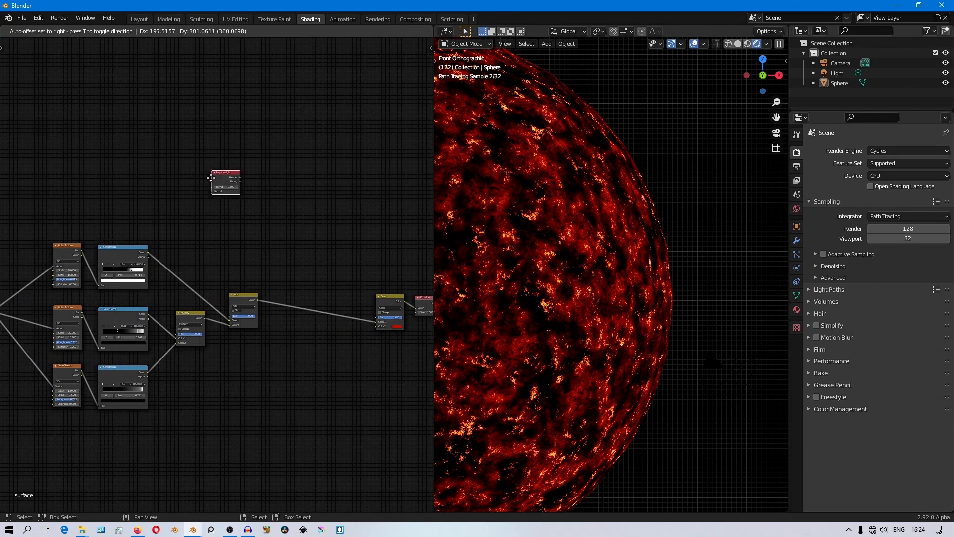
pyautogui.click(195, 176)
pyautogui.moveTo(203, 182); pyautogui.dragTo(172, 187)
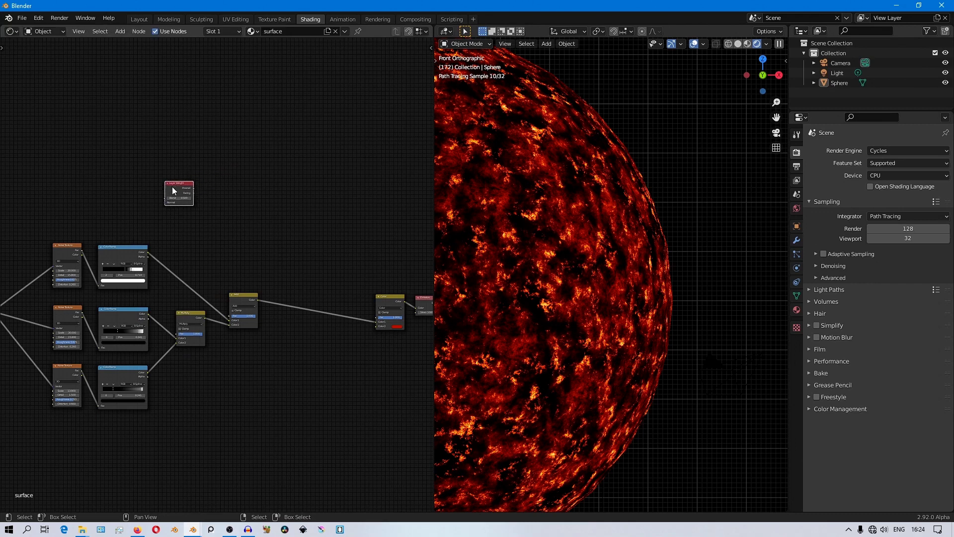
pyautogui.keyDown('ctrl'); pyautogui.keyDown('shift'); pyautogui.click(180, 188); pyautogui.keyUp('shift'); pyautogui.keyUp('ctrl')
# Insert a ColorRamp after the Layer Weight node's Fresnel output and set its interpolation to B-Spline
pyautogui.hotkey('shift', 'a')
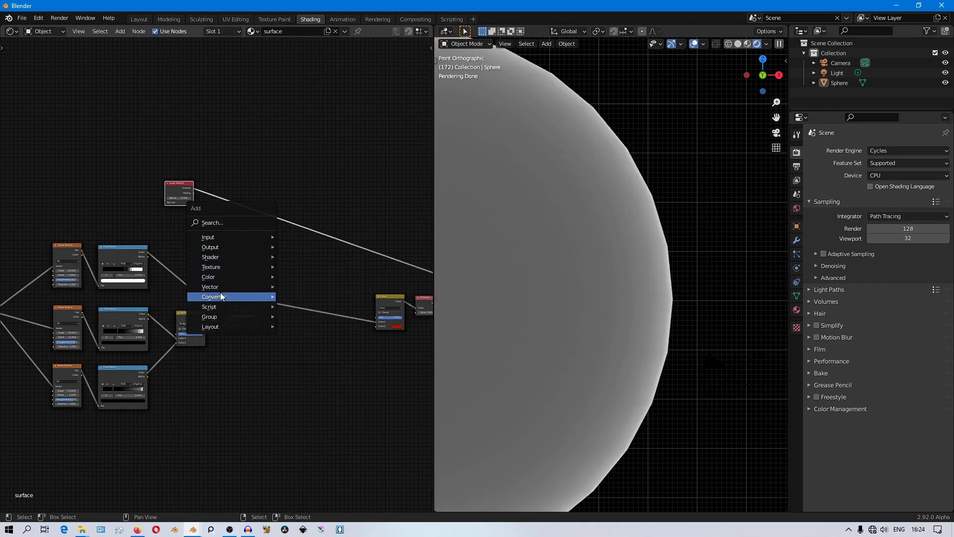
pyautogui.moveTo(223, 297)
pyautogui.click(300, 315)
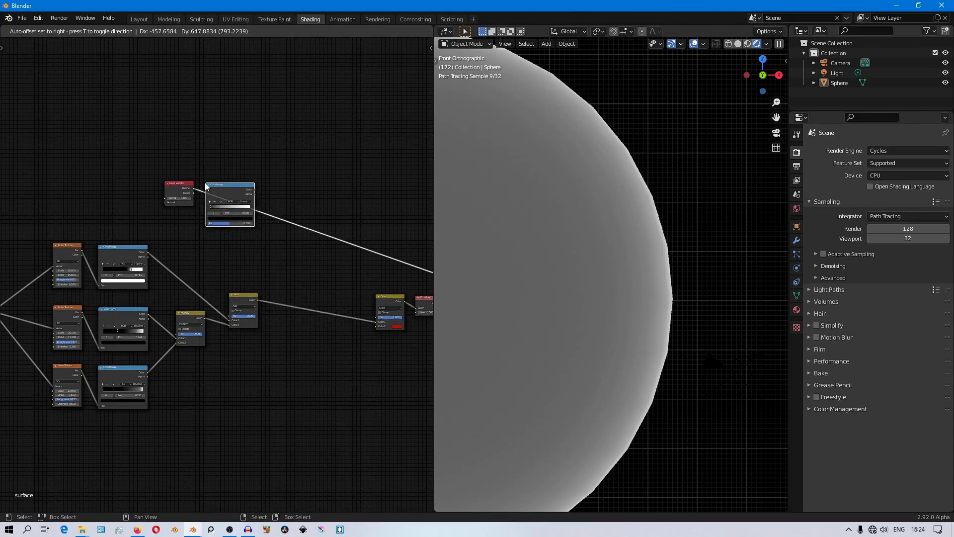
pyautogui.click(244, 207)
pyautogui.scroll(2, 251, 207)
pyautogui.click(268, 159)
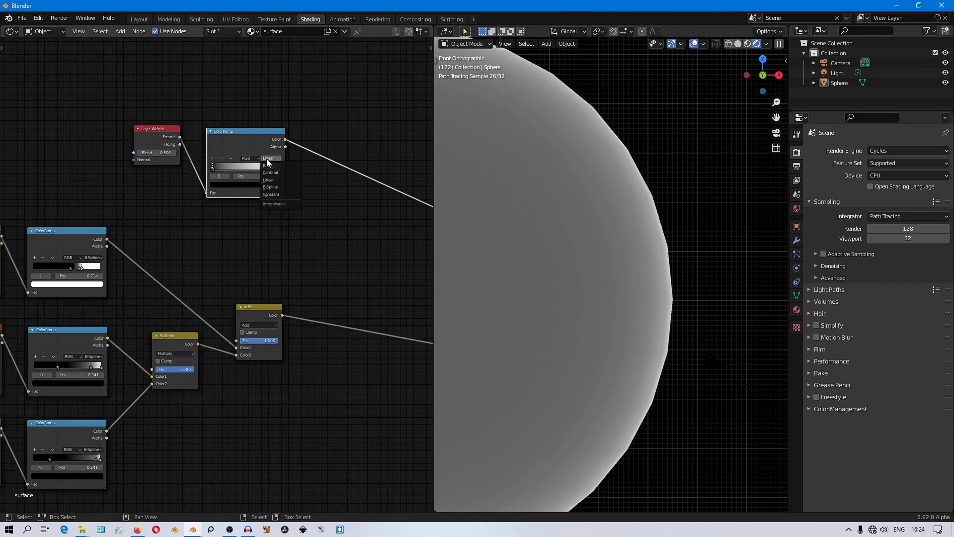
pyautogui.click(271, 187)
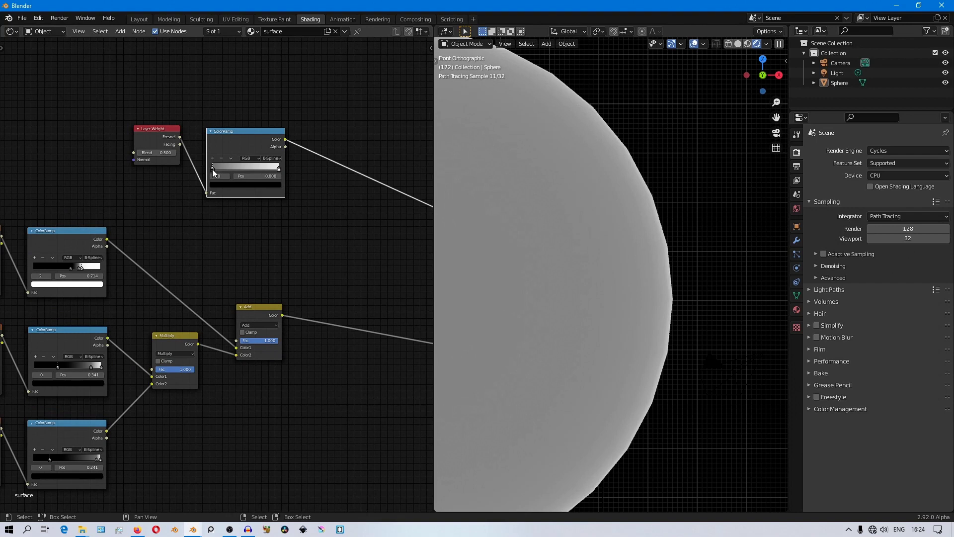
# Move the Layer Weight ColorRamp's first black stop to about 0.127 and add another black stop near its middle
pyautogui.moveTo(213, 169); pyautogui.dragTo(223, 169)
pyautogui.click(215, 159)
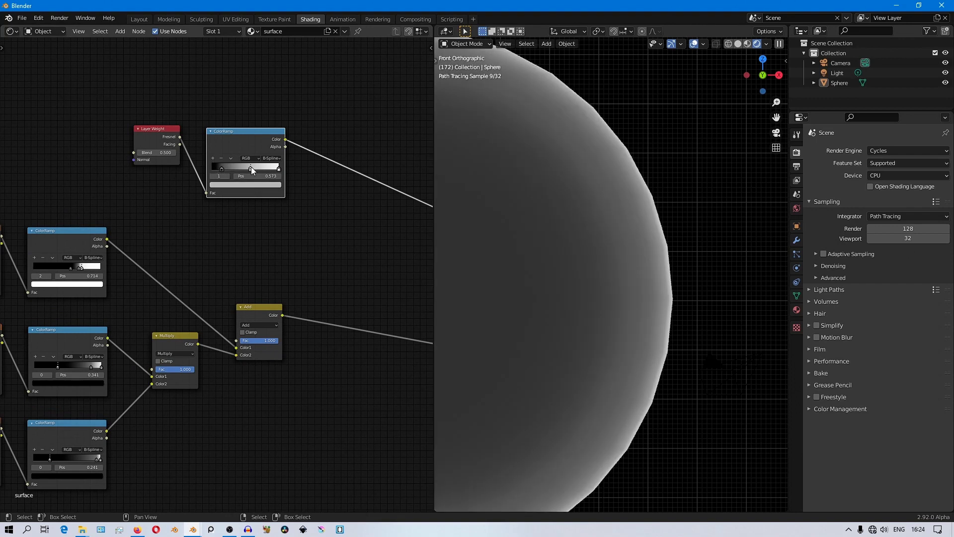
pyautogui.click(252, 185)
pyautogui.click(263, 136)
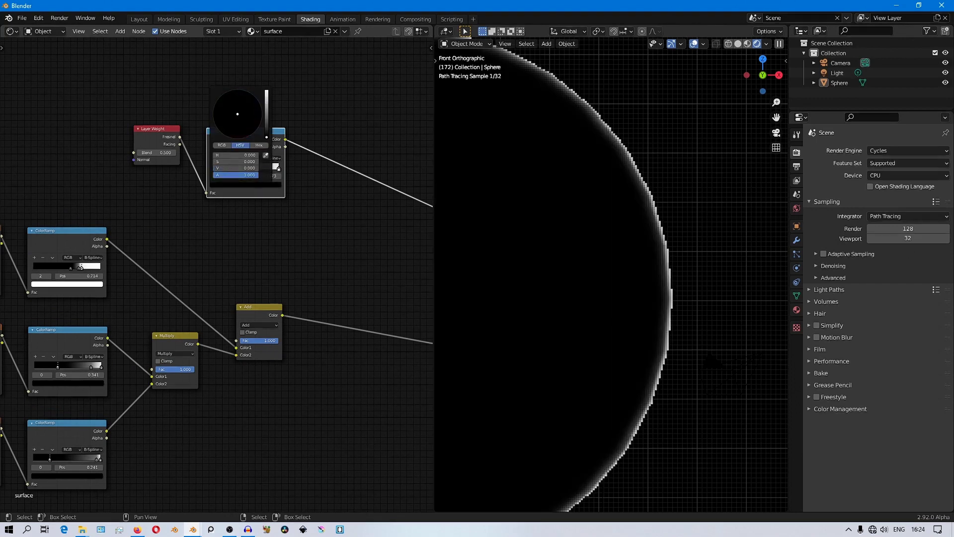
pyautogui.moveTo(220, 167); pyautogui.dragTo(214, 171)
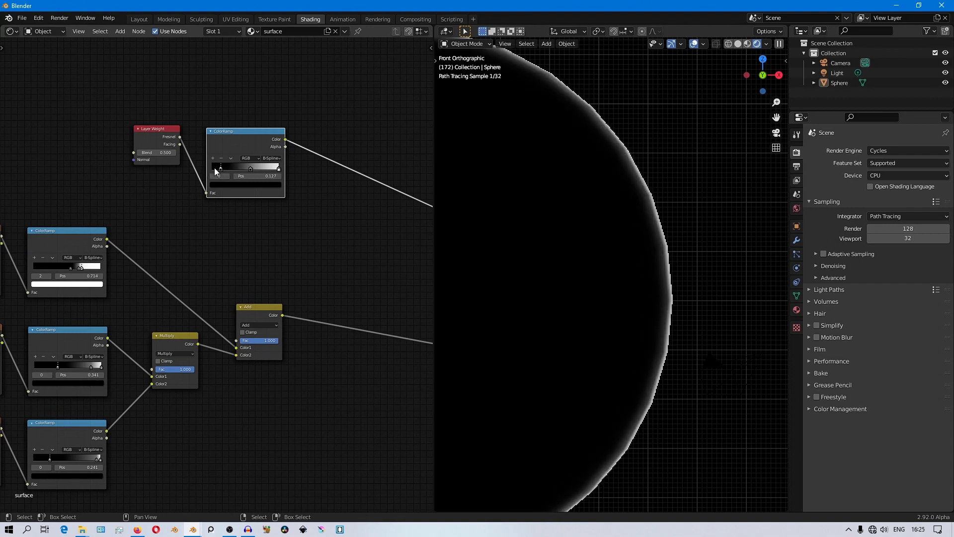
pyautogui.moveTo(250, 169)
pyautogui.mouseDown()
pyautogui.moveTo(263, 168)
pyautogui.moveTo(252, 169)
pyautogui.mouseUp()
# Duplicate the Add node and insert the copy into the link between the Add and Color nodes
pyautogui.scroll(-5, 294, 276)
pyautogui.moveTo(277, 267); pyautogui.dragTo(229, 212, button='middle')
pyautogui.scroll(3, 246, 237)
pyautogui.click(184, 240)
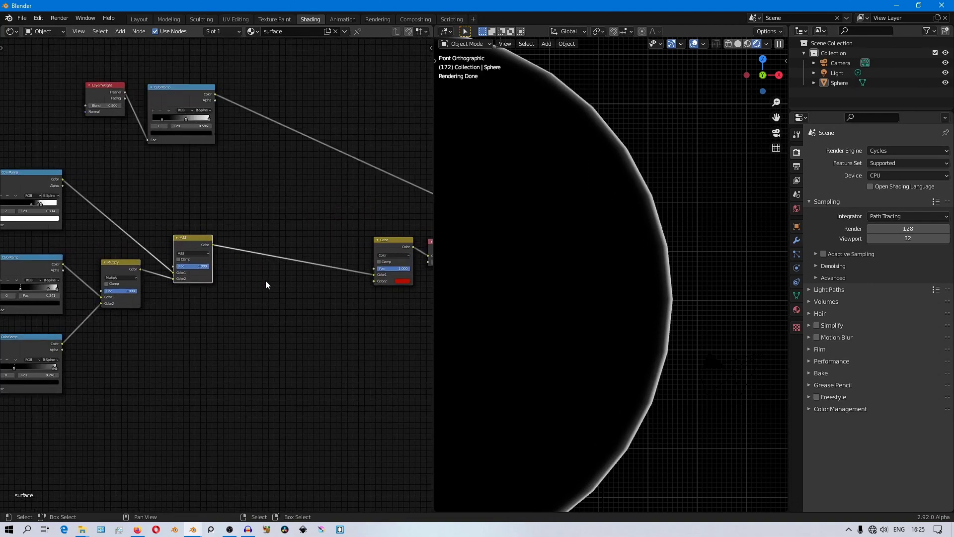
pyautogui.hotkey('shift', 'd')
pyautogui.click(368, 280)
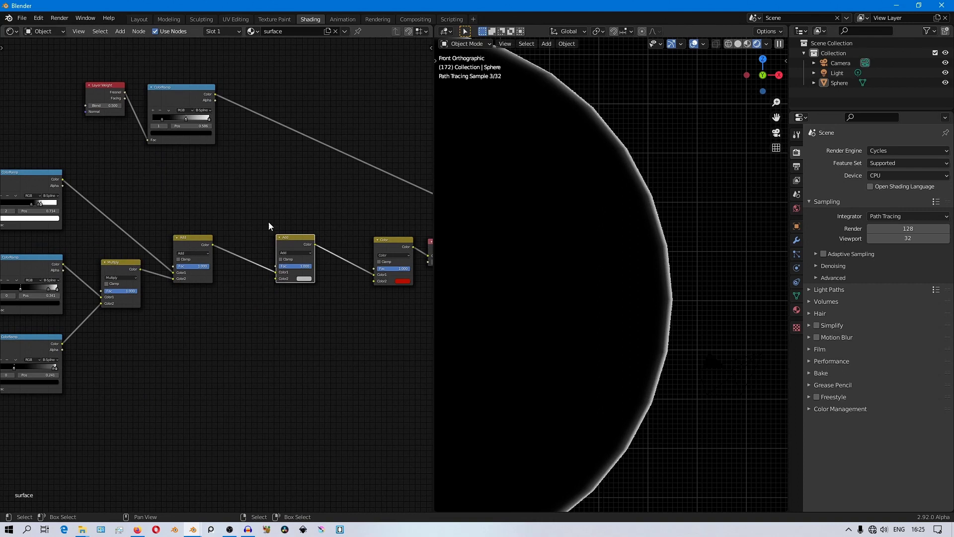
# Connect the Layer Weight ColorRamp's Color output to the duplicated Add node's first color input and preview the Emission node
pyautogui.moveTo(214, 94); pyautogui.dragTo(274, 273)
pyautogui.moveTo(416, 266); pyautogui.dragTo(356, 265, button='middle')
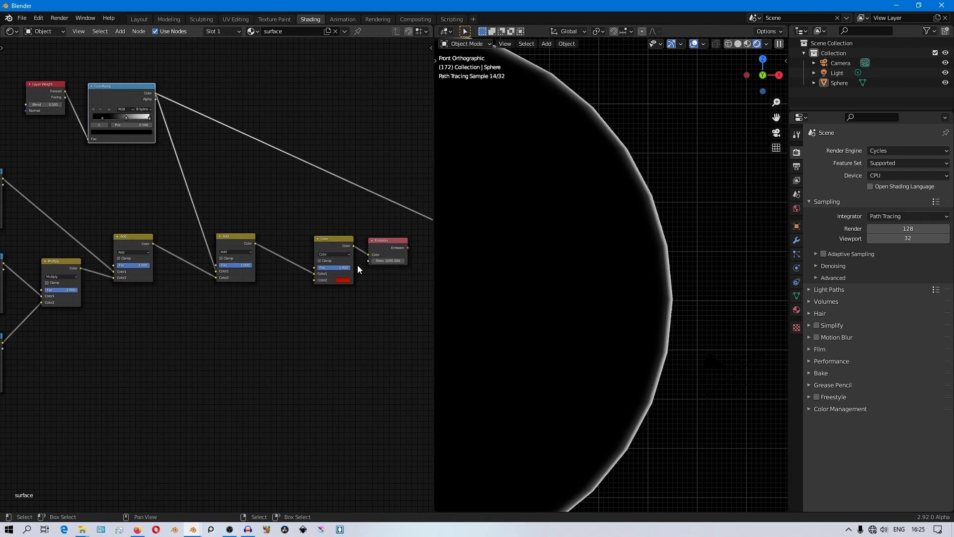
pyautogui.keyDown('ctrl'); pyautogui.keyDown('shift'); pyautogui.click(384, 241); pyautogui.keyUp('shift'); pyautogui.keyUp('ctrl')
# Move the Layer Weight ColorRamp's middle black stop close to its white end and its first stop to about 0.195
pyautogui.moveTo(138, 319); pyautogui.dragTo(287, 402, button='middle')
pyautogui.scroll(1, 144, 312)
pyautogui.scroll(-2, 223, 371)
pyautogui.moveTo(167, 181)
pyautogui.mouseDown()
pyautogui.moveTo(134, 187)
pyautogui.moveTo(175, 182)
pyautogui.mouseUp()
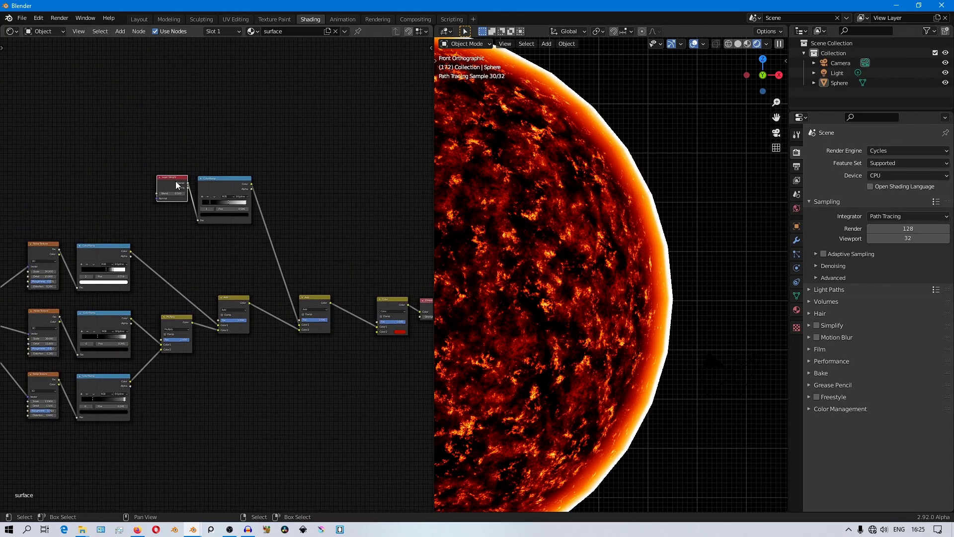
pyautogui.scroll(12, 194, 247)
pyautogui.moveTo(227, 238); pyautogui.dragTo(265, 319, button='middle')
pyautogui.scroll(4, 205, 140)
pyautogui.moveTo(304, 239); pyautogui.dragTo(356, 238)
pyautogui.moveTo(229, 240)
pyautogui.mouseDown()
pyautogui.moveTo(254, 239)
pyautogui.moveTo(234, 239)
pyautogui.mouseUp()
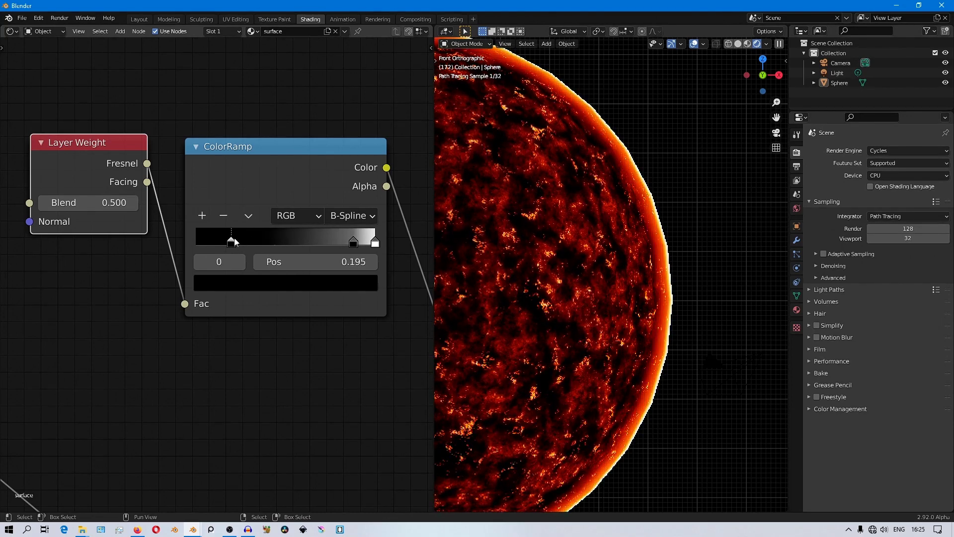
# Darken the Layer Weight ColorRamp's end stop to dark grey, pull its middle stop back toward the center and move its first stop to 0.168
pyautogui.click(375, 242)
pyautogui.click(369, 279)
pyautogui.moveTo(339, 59); pyautogui.dragTo(339, 140)
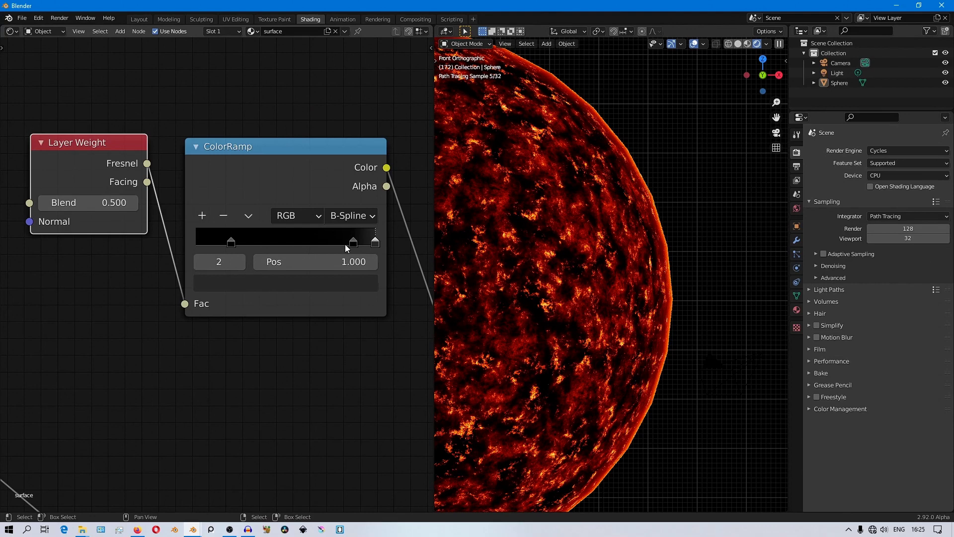
pyautogui.moveTo(353, 242); pyautogui.dragTo(307, 243)
pyautogui.moveTo(231, 242)
pyautogui.mouseDown()
pyautogui.moveTo(217, 240)
pyautogui.moveTo(227, 242)
pyautogui.mouseUp()
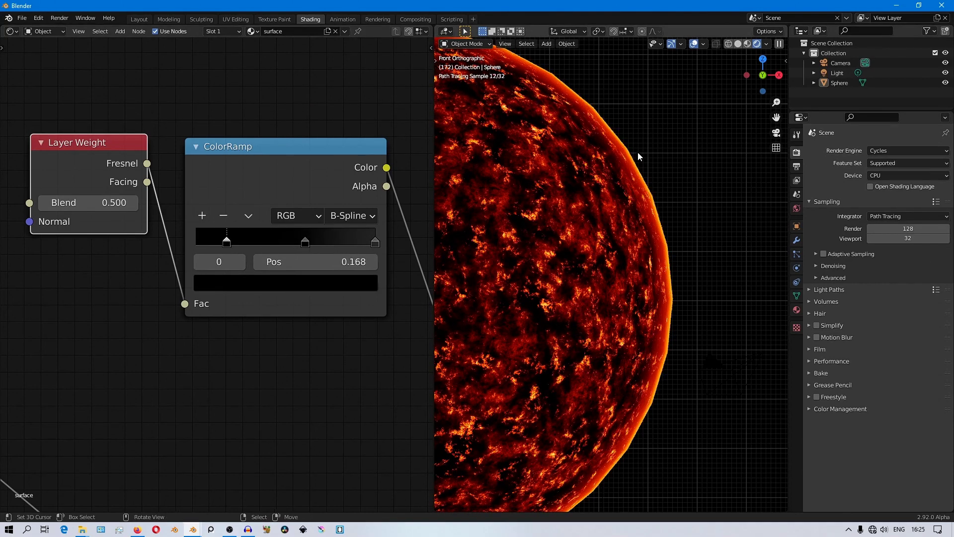
# Lower the brightness value of the Layer Weight ColorRamp's end stop to 0.006
pyautogui.click(286, 283)
pyautogui.click(339, 151)
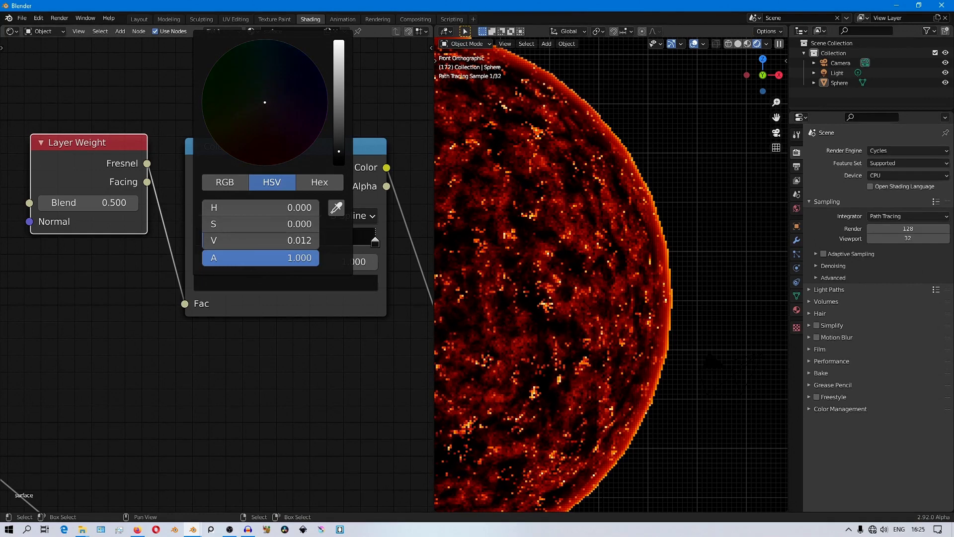
pyautogui.moveTo(339, 151); pyautogui.dragTo(339, 158)
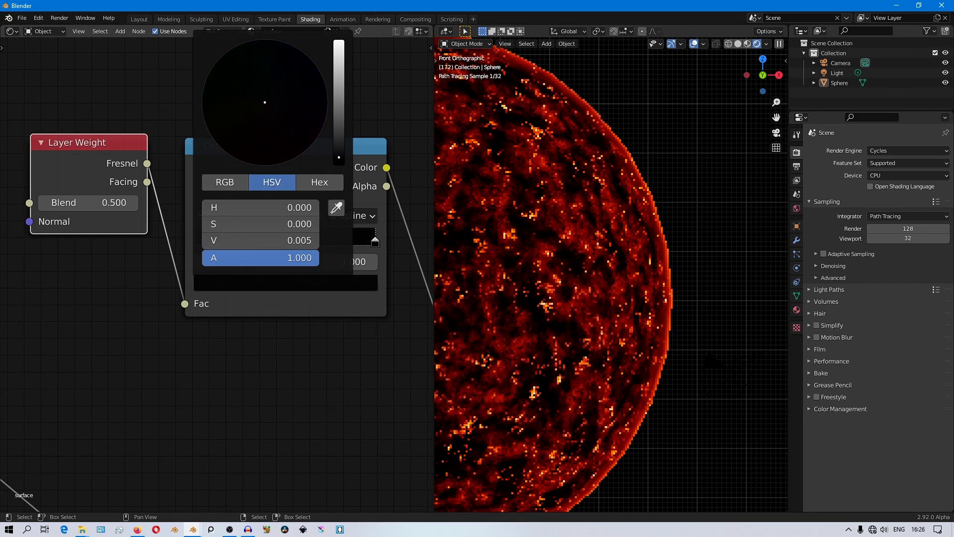
pyautogui.moveTo(338, 158); pyautogui.dragTo(339, 157)
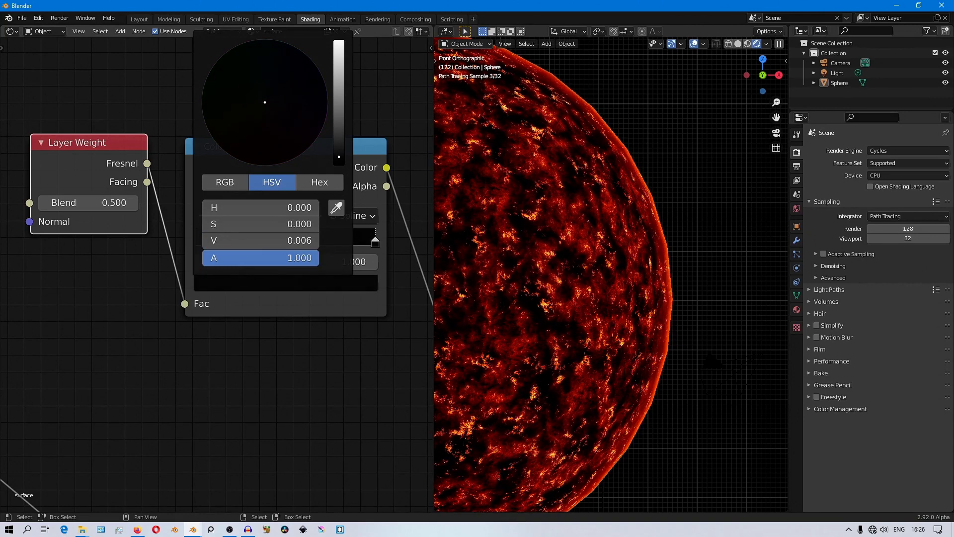
pyautogui.moveTo(89, 203)
pyautogui.mouseDown()
pyautogui.moveTo(54, 202)
pyautogui.moveTo(89, 203)
pyautogui.mouseUp()
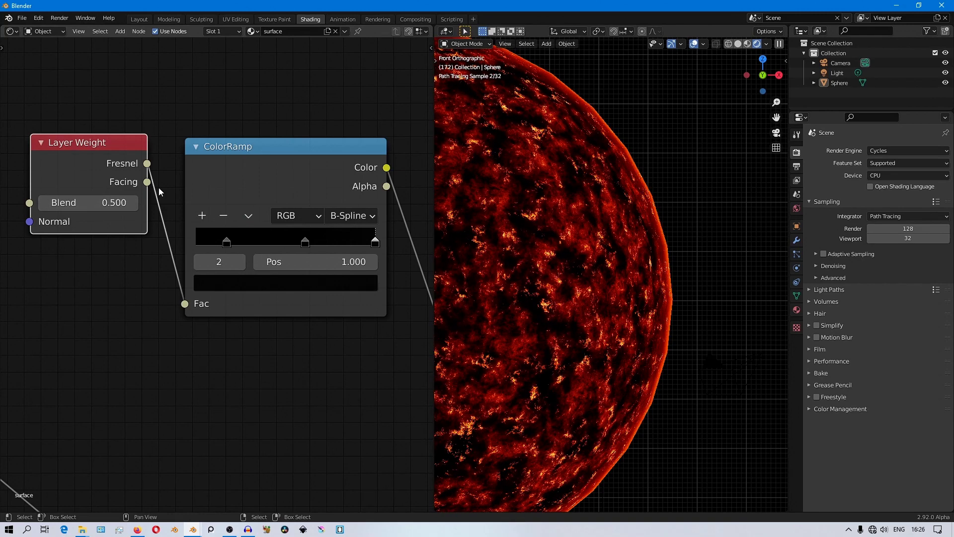
# Try adjusting the factor of the Add node that receives the Layer Weight ColorRamp
pyautogui.scroll(-1, 357, 292)
pyautogui.scroll(-20, 356, 292)
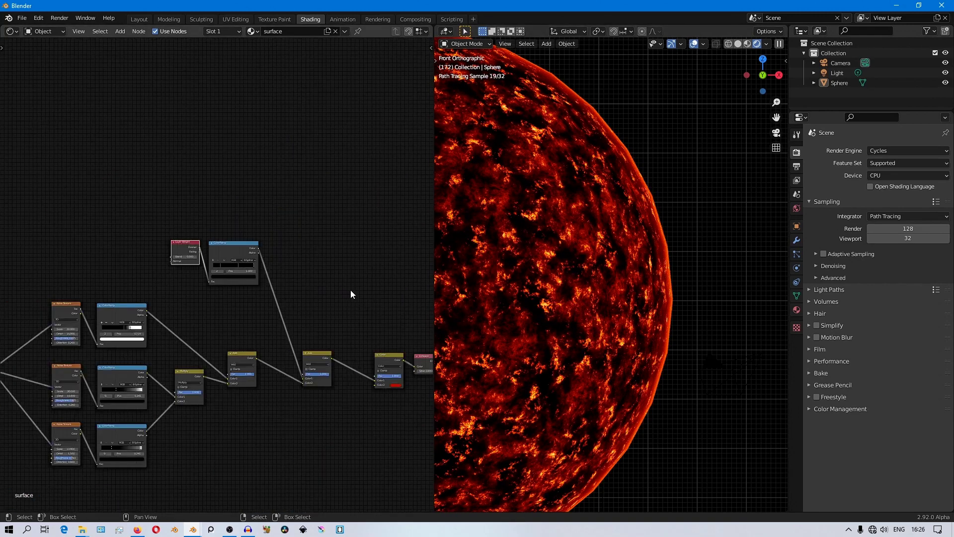
pyautogui.scroll(8, 301, 276)
pyautogui.keyDown('shift'); pyautogui.moveTo(293, 301); pyautogui.dragTo(253, 259, button='middle'); pyautogui.keyUp('shift')
pyautogui.scroll(6, 274, 266)
pyautogui.scroll(2, 267, 261)
pyautogui.scroll(-3, 253, 259)
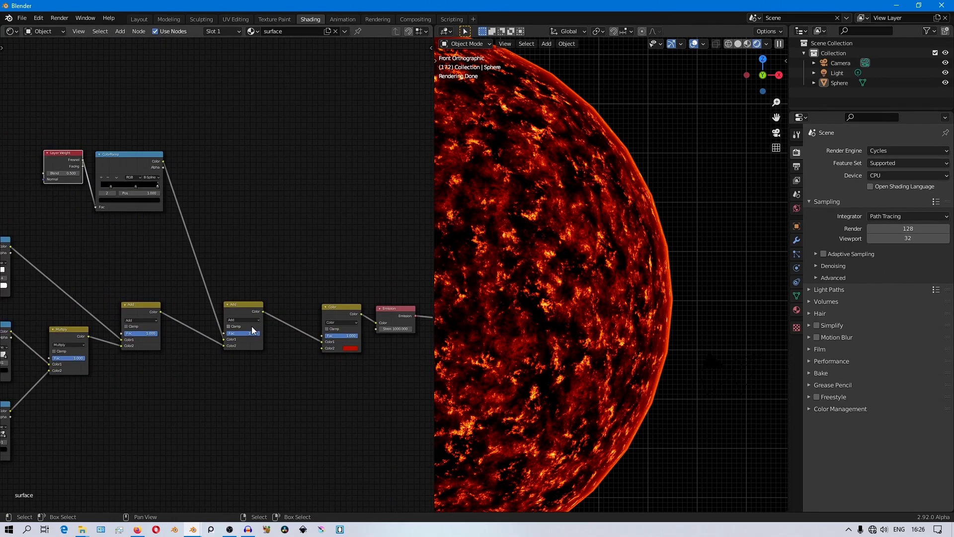
pyautogui.moveTo(252, 333)
pyautogui.mouseDown()
pyautogui.moveTo(218, 333)
pyautogui.moveTo(255, 333)
pyautogui.mouseUp()
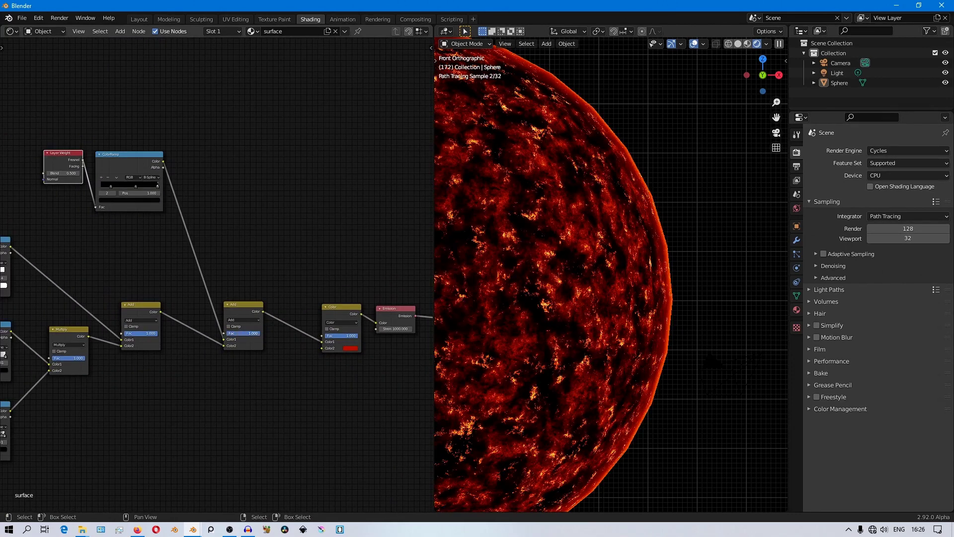
pyautogui.scroll(-3, 363, 372)
pyautogui.moveTo(195, 356); pyautogui.dragTo(293, 348, button='middle')
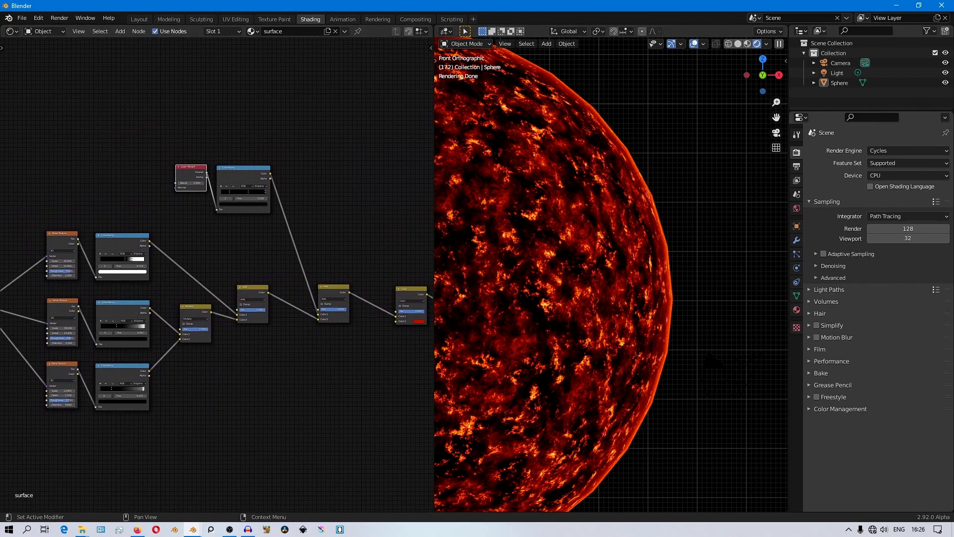
pyautogui.hotkey('alt', 'Tab')
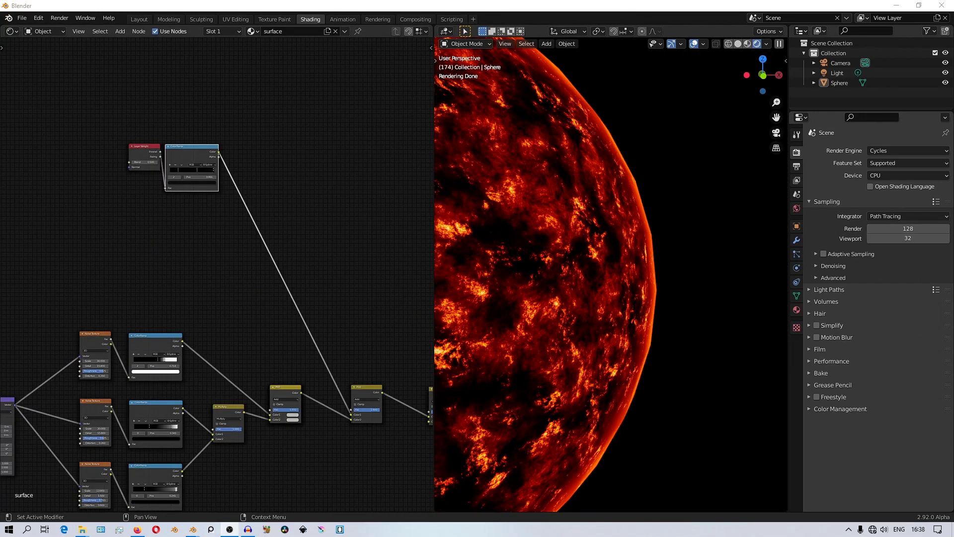
# Add a Noise Texture node below the Layer Weight ColorRamp and preview its Fac output on the sphere
pyautogui.scroll(3, 251, 212)
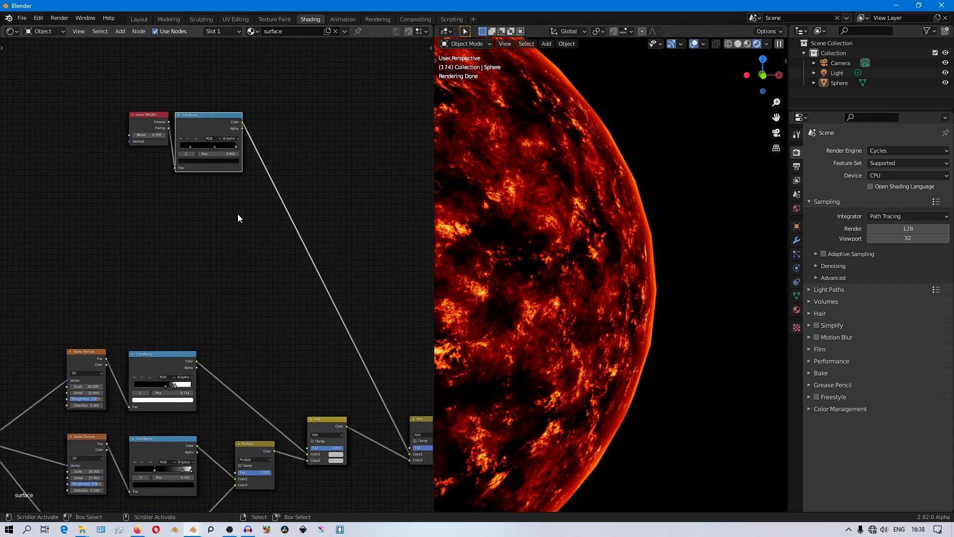
pyautogui.hotkey('shift', 'a')
pyautogui.moveTo(222, 214)
pyautogui.moveTo(181, 187)
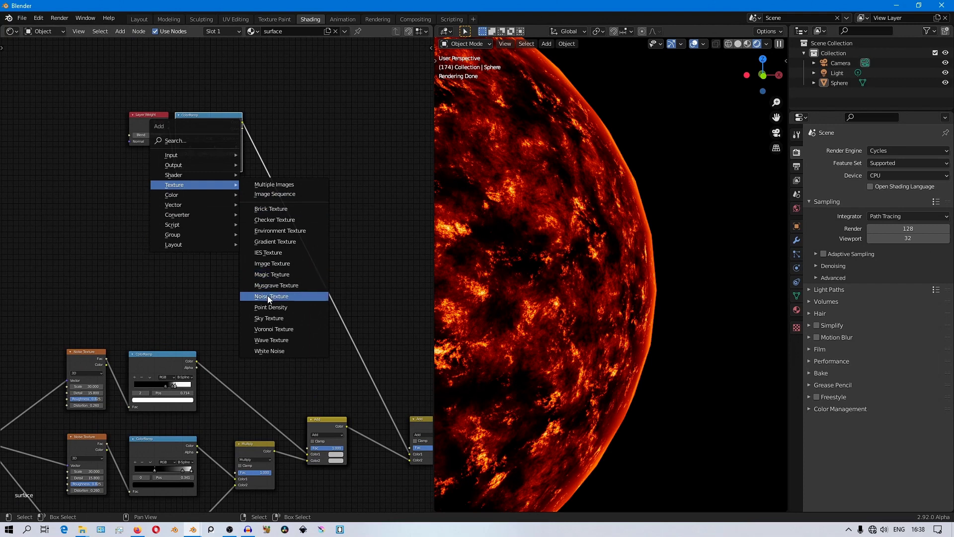
pyautogui.click(267, 295)
pyautogui.click(178, 187)
pyautogui.keyDown('ctrl'); pyautogui.keyDown('shift'); pyautogui.click(200, 205); pyautogui.keyUp('shift'); pyautogui.keyUp('ctrl')
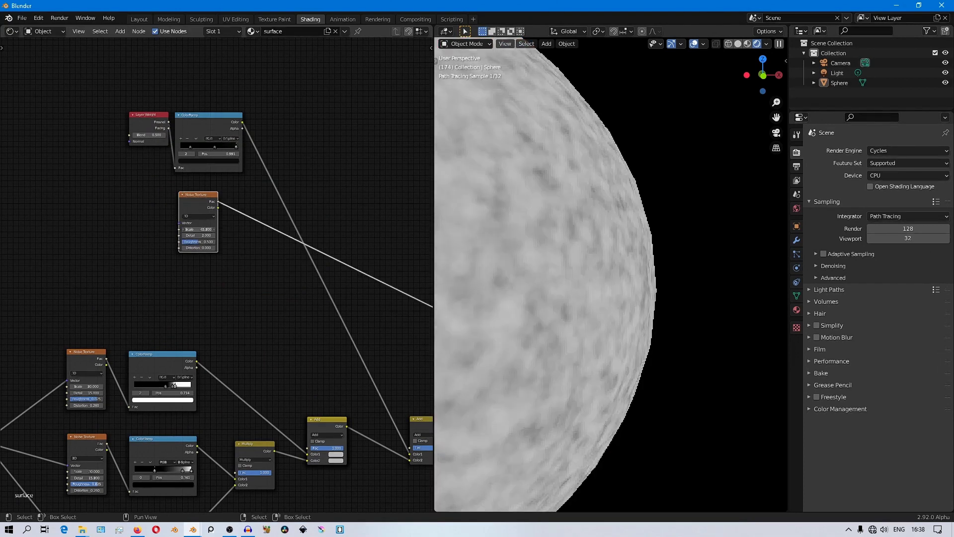
# Insert a ColorRamp after the new Noise Texture, tighten its stops with white at 0.750, and set the noise scale to 612.9
pyautogui.hotkey('shift', 'a')
pyautogui.moveTo(234, 272)
pyautogui.click(319, 293)
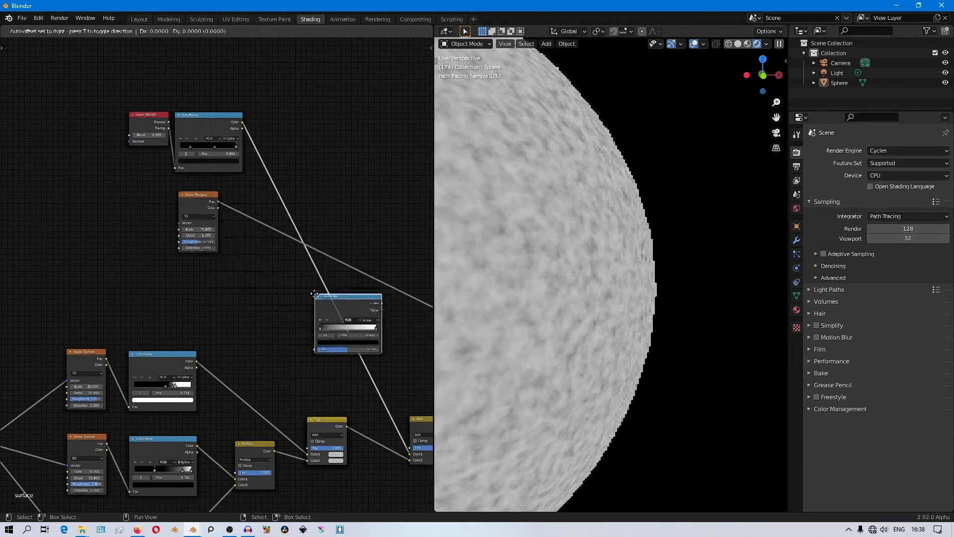
pyautogui.click(205, 215)
pyautogui.moveTo(174, 231); pyautogui.dragTo(214, 231)
pyautogui.moveTo(124, 230); pyautogui.dragTo(248, 231)
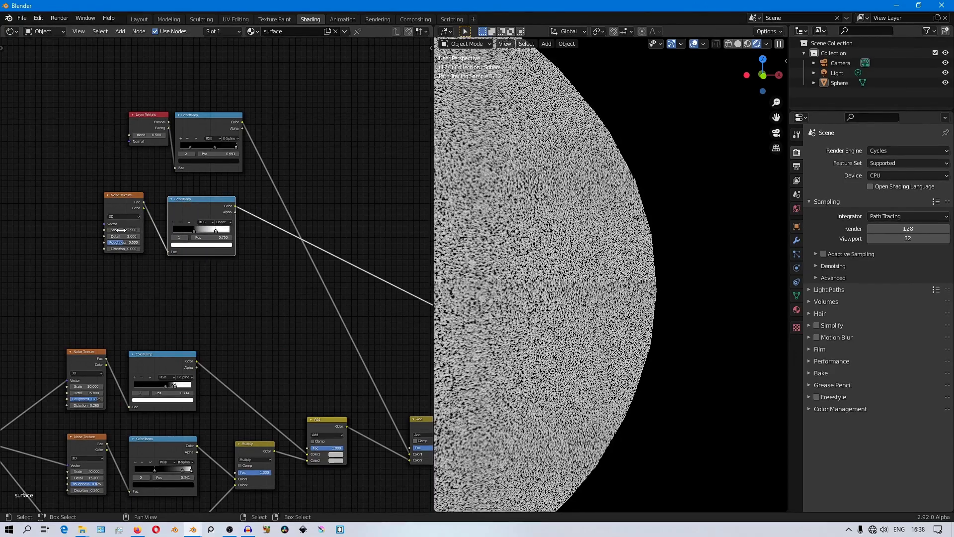
# Insert a duplicated mix node after the Layer Weight ColorRamp, set it to Multiply with the noise ColorRamp as second color, and preview it
pyautogui.click(415, 421)
pyautogui.hotkey('shift', 'd')
pyautogui.click(290, 175)
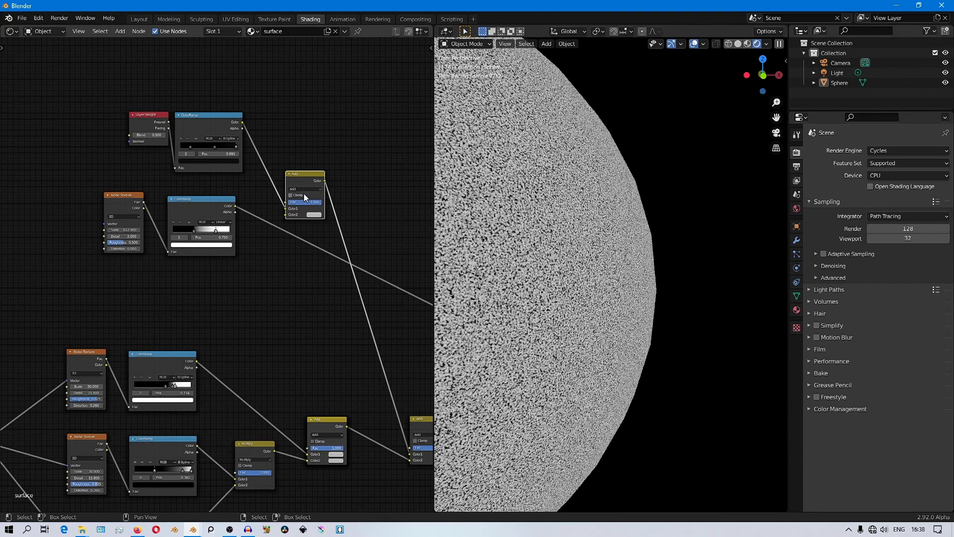
pyautogui.click(304, 191)
pyautogui.click(304, 204)
pyautogui.moveTo(236, 206); pyautogui.dragTo(288, 216)
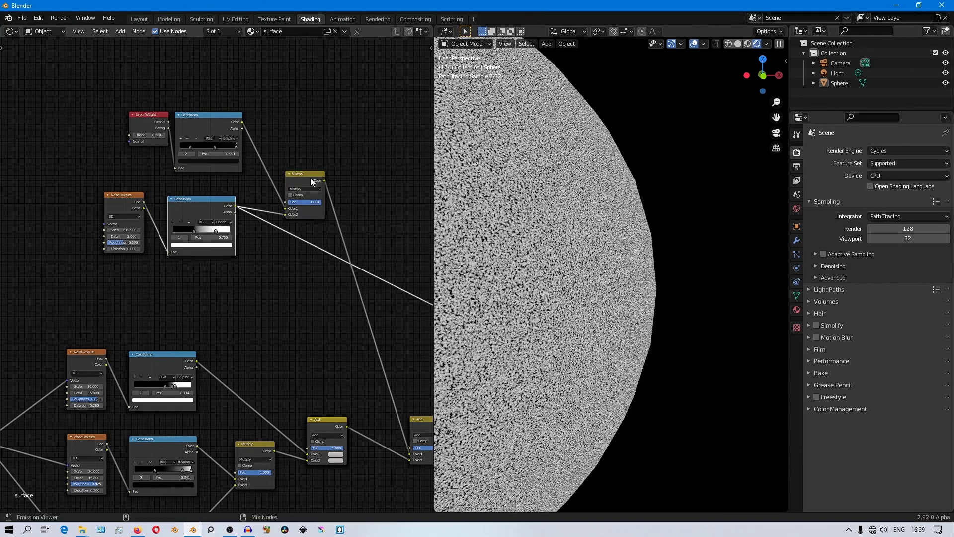
pyautogui.keyDown('ctrl'); pyautogui.keyDown('shift'); pyautogui.click(310, 178); pyautogui.keyUp('shift'); pyautogui.keyUp('ctrl')
# Move the Layer Weight ColorRamp's middle stop to 0.345 and set the new Noise Texture's scale to 248
pyautogui.scroll(5, 232, 157)
pyautogui.moveTo(216, 176); pyautogui.dragTo(210, 150, button='middle')
pyautogui.click(225, 107)
pyautogui.click(235, 137)
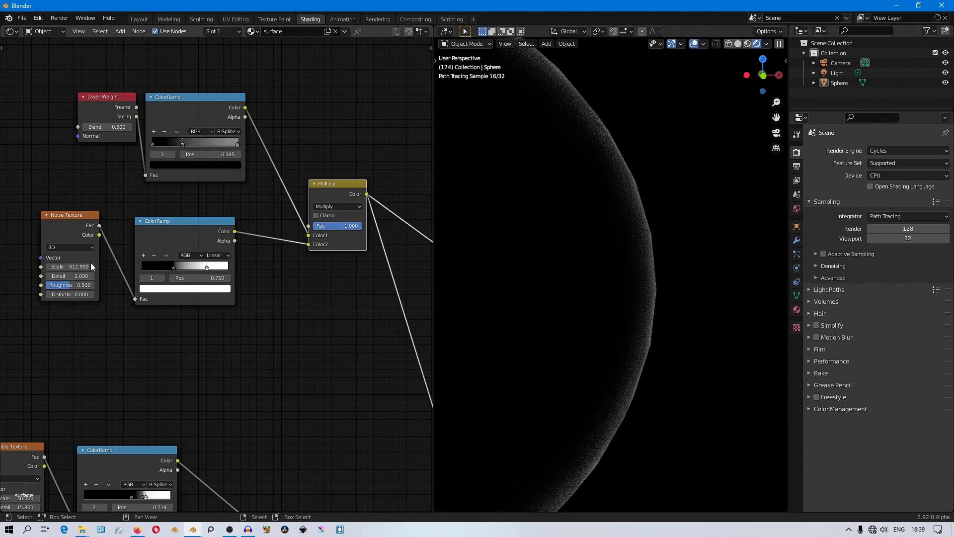
pyautogui.moveTo(69, 266); pyautogui.dragTo(60, 266)
pyautogui.scroll(-4, 276, 257)
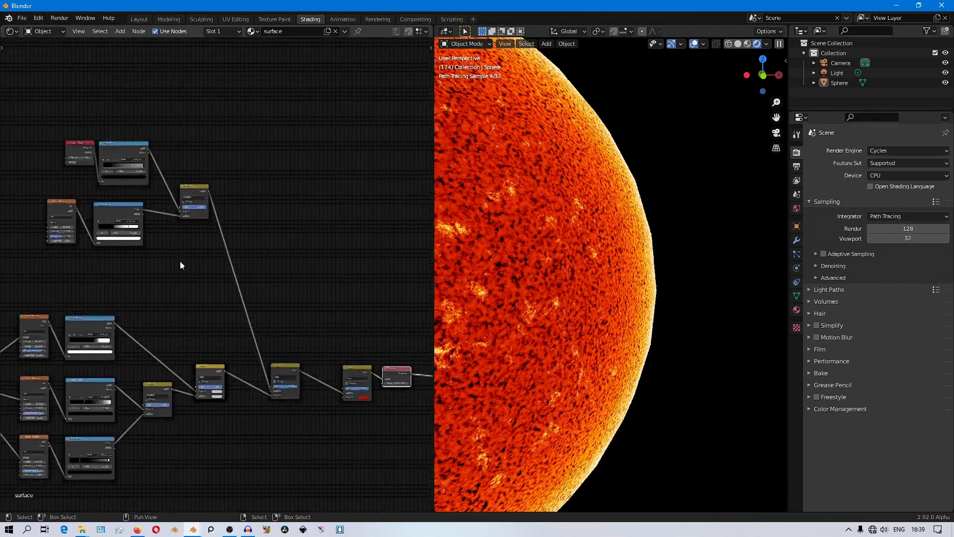
# Lower the brightness value of the Layer Weight ColorRamp's end stop to 0.049 to soften the rim glow
pyautogui.moveTo(152, 174); pyautogui.dragTo(157, 174)
pyautogui.click(188, 176)
pyautogui.click(147, 196)
pyautogui.moveTo(174, 108); pyautogui.dragTo(175, 125)
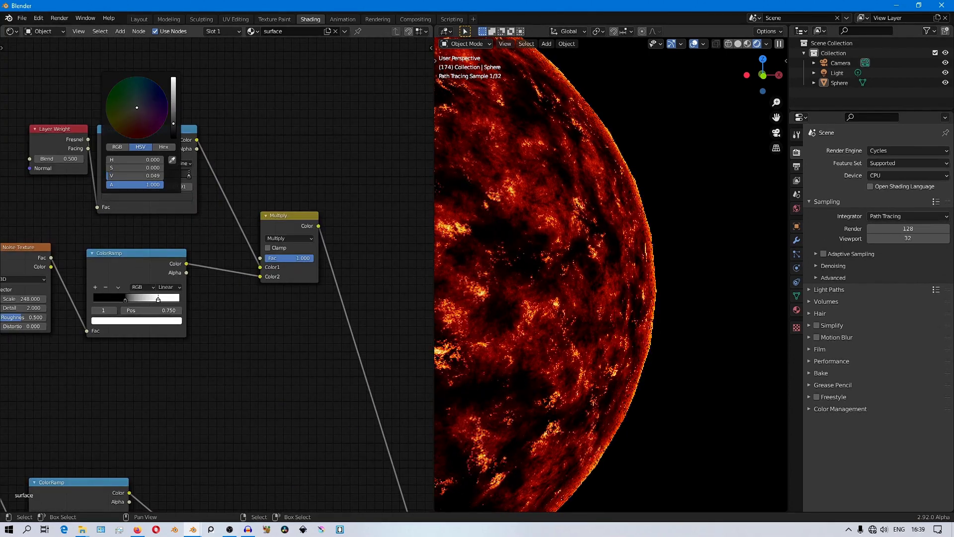
pyautogui.scroll(8, 155, 166)
pyautogui.moveTo(95, 185); pyautogui.dragTo(128, 185)
pyautogui.scroll(-4, 214, 248)
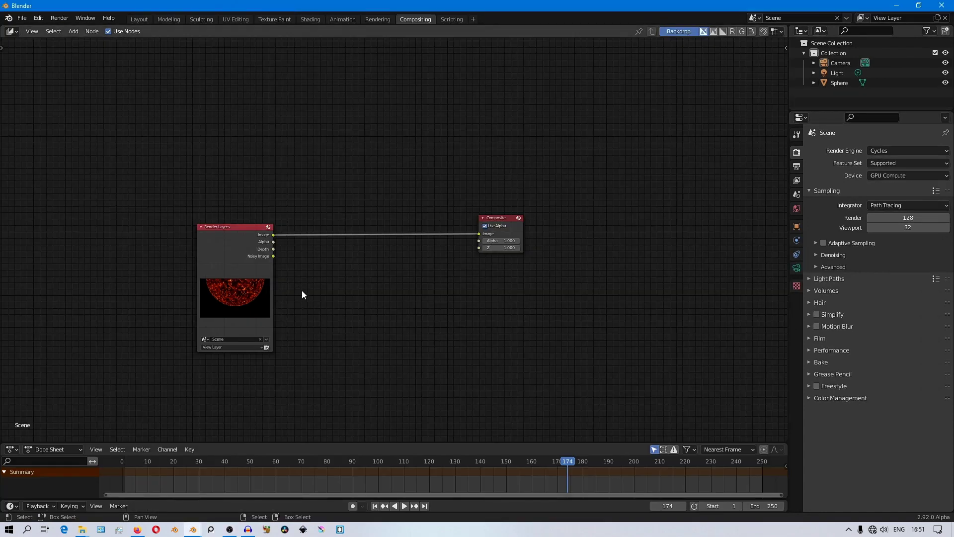
# Add a Sun Beams filter in the compositor, feed it the Render Layers image, and preview it through a Viewer placed below Composite
pyautogui.scroll(2, 302, 290)
pyautogui.hotkey('shift', 'a')
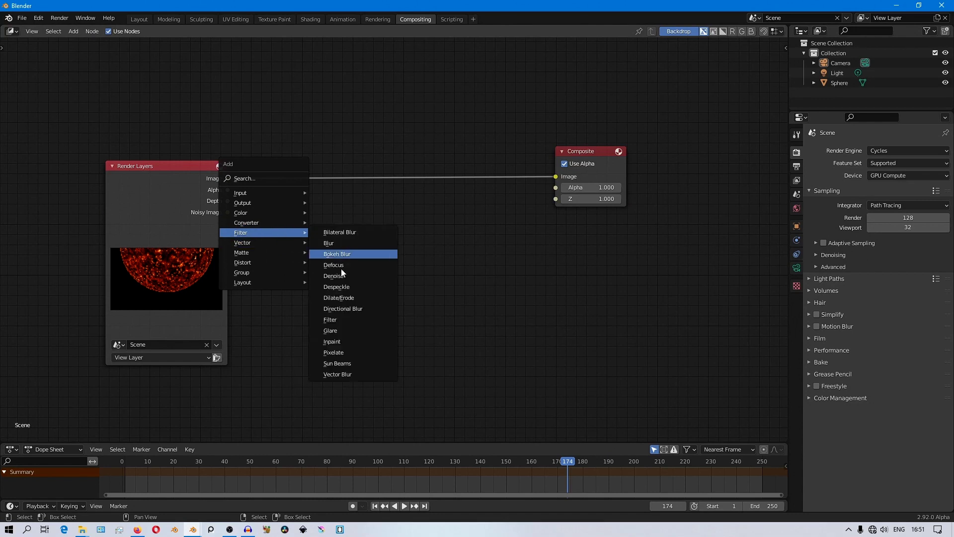
pyautogui.click(337, 362)
pyautogui.click(282, 199)
pyautogui.moveTo(228, 179); pyautogui.dragTo(286, 264)
pyautogui.keyDown('ctrl'); pyautogui.keyDown('shift'); pyautogui.click(338, 219); pyautogui.keyUp('shift'); pyautogui.keyUp('ctrl')
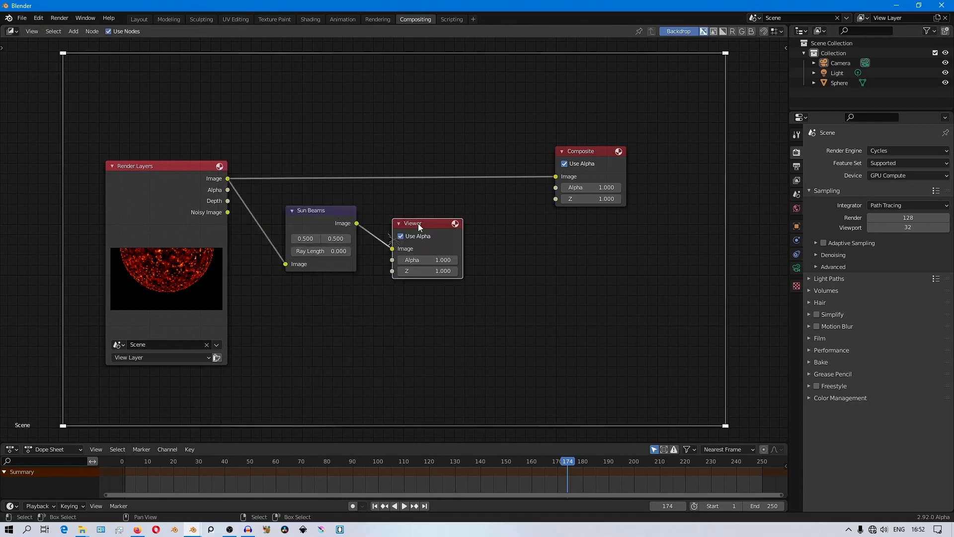
pyautogui.moveTo(418, 223); pyautogui.dragTo(572, 224)
# Set the Sun Beams source Y to 1.020 and ray length to 0.133, detaching and reconnecting its Render Layers image input
pyautogui.moveTo(313, 251); pyautogui.dragTo(332, 240)
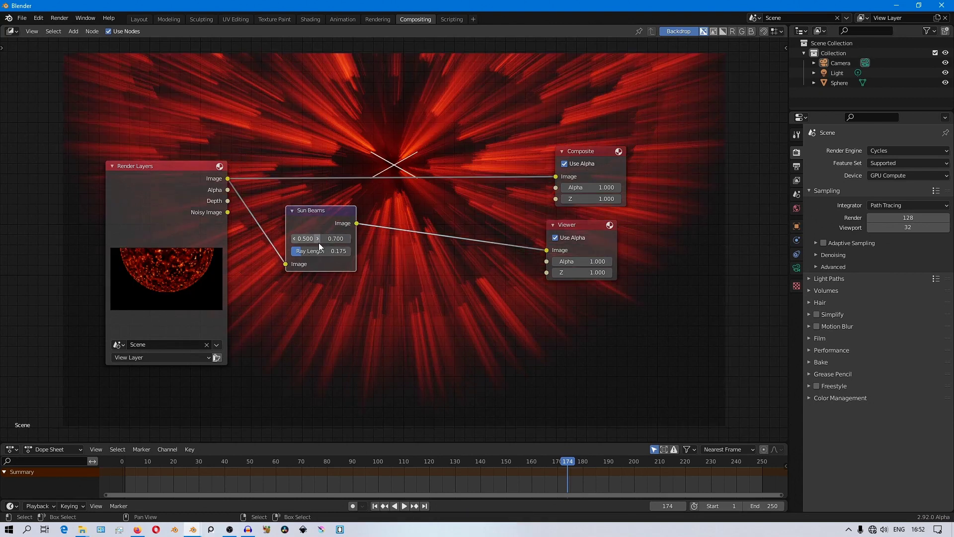
pyautogui.moveTo(285, 264); pyautogui.dragTo(272, 238)
pyautogui.click(322, 218)
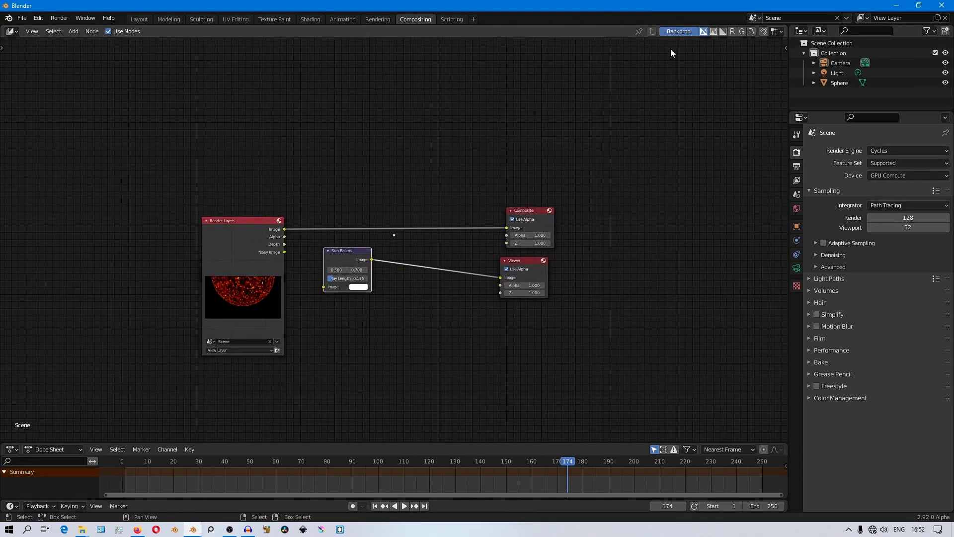
pyautogui.keyDown('ctrl'); pyautogui.keyDown('shift'); pyautogui.click(262, 235); pyautogui.keyUp('shift'); pyautogui.keyUp('ctrl')
pyautogui.keyDown('ctrl'); pyautogui.keyDown('shift'); pyautogui.click(347, 259); pyautogui.keyUp('shift'); pyautogui.keyUp('ctrl')
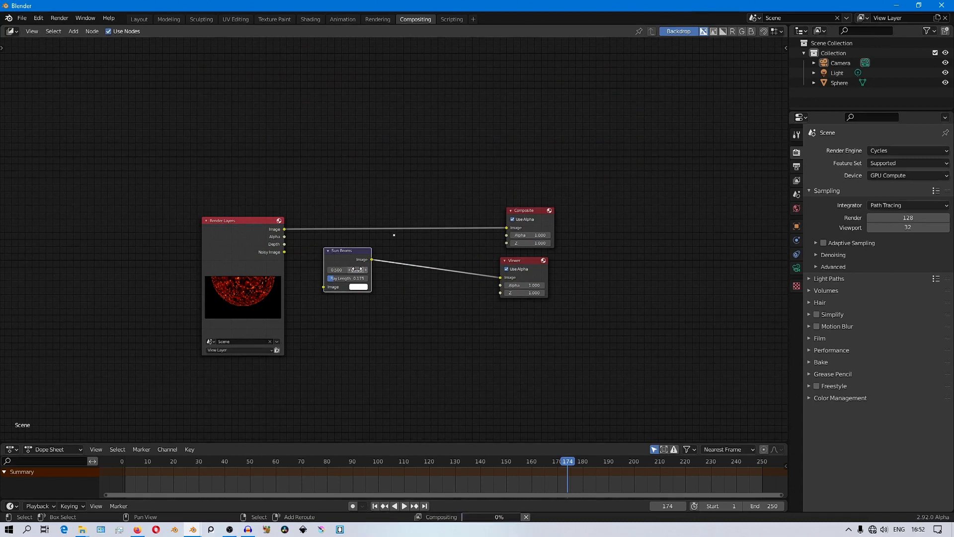
pyautogui.moveTo(284, 229); pyautogui.dragTo(346, 270)
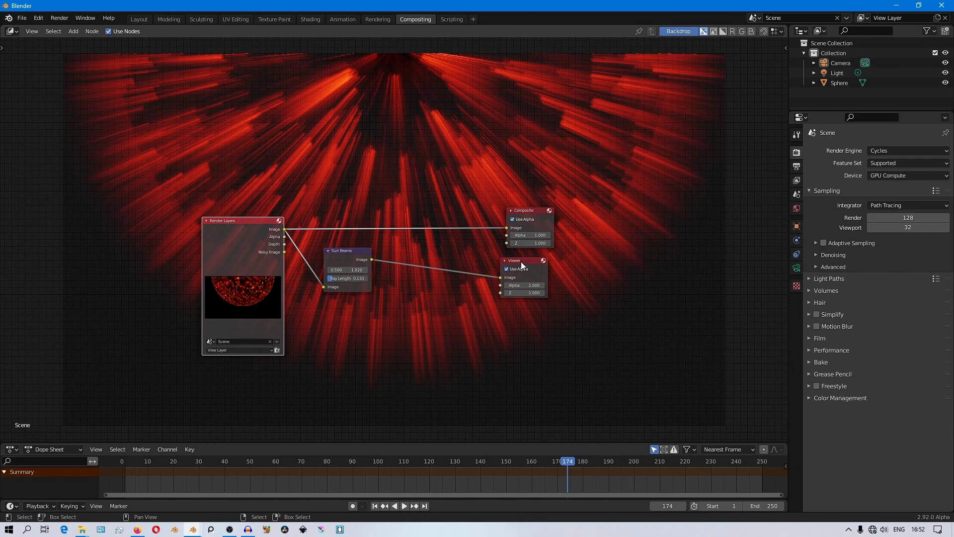
# Shift the Composite and Viewer nodes aside and insert a Mix node on the link between Sun Beams and Viewer
pyautogui.moveTo(520, 261); pyautogui.dragTo(577, 274)
pyautogui.moveTo(533, 212); pyautogui.dragTo(588, 217)
pyautogui.scroll(3, 385, 250)
pyautogui.hotkey('shift', 'a')
pyautogui.moveTo(354, 212)
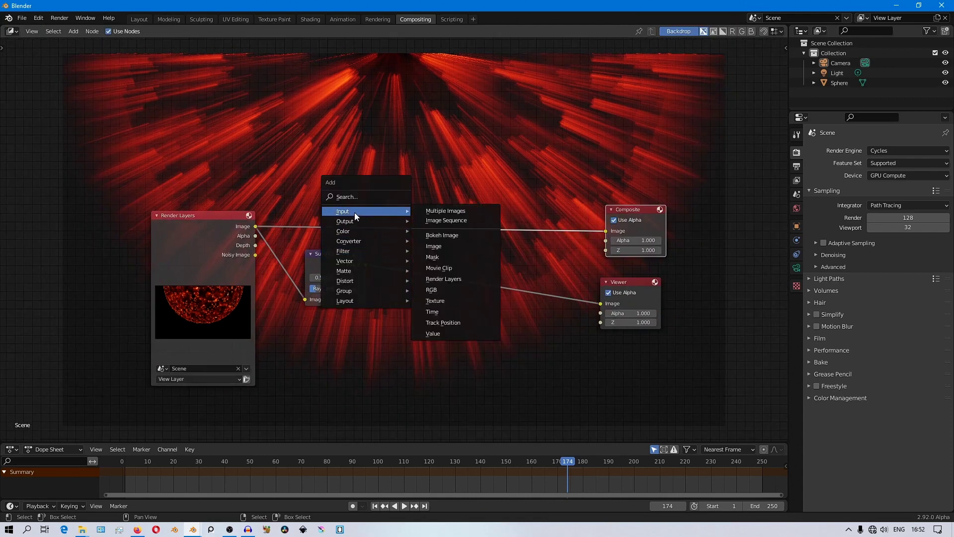
pyautogui.moveTo(344, 231)
pyautogui.click(437, 330)
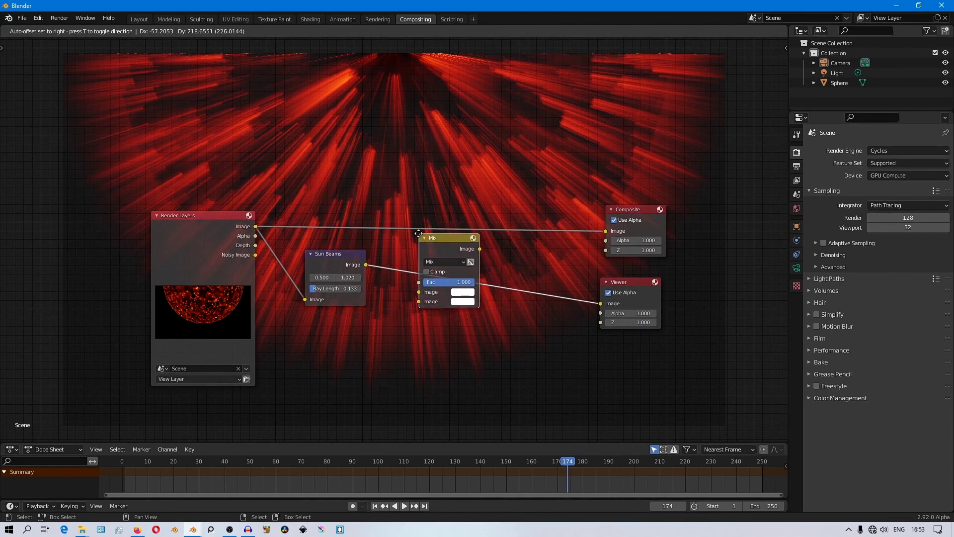
pyautogui.click(418, 233)
# Feed the Render Layers image into the Mix node's first image input, set its blending to Add, and link its output to Composite
pyautogui.moveTo(255, 227); pyautogui.dragTo(417, 292)
pyautogui.moveTo(340, 254); pyautogui.dragTo(341, 287)
pyautogui.click(446, 261)
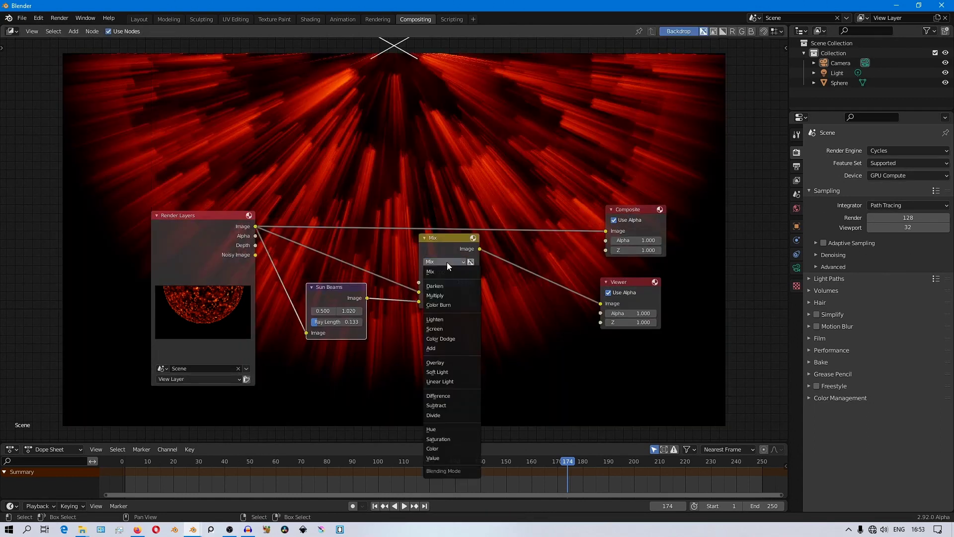
pyautogui.click(443, 348)
pyautogui.moveTo(508, 273); pyautogui.dragTo(446, 260, button='middle')
pyautogui.moveTo(416, 237); pyautogui.dragTo(543, 219)
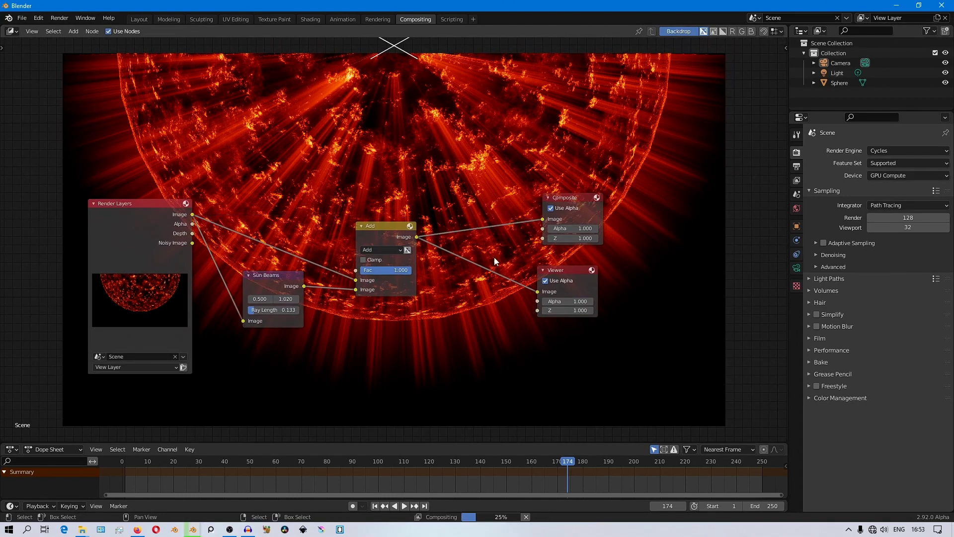
# Set the Add node's factor to 0.342 and adjust the Sun Beams ray length
pyautogui.moveTo(428, 301); pyautogui.dragTo(542, 271, button='middle')
pyautogui.scroll(3, 542, 272)
pyautogui.moveTo(542, 272); pyautogui.dragTo(539, 316, button='middle')
pyautogui.moveTo(507, 277); pyautogui.dragTo(472, 272)
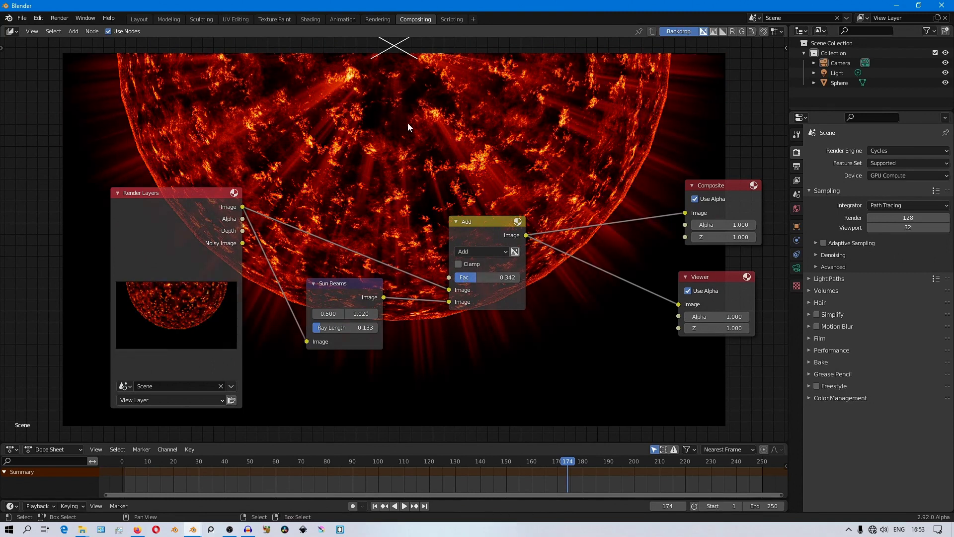
pyautogui.moveTo(335, 335); pyautogui.dragTo(344, 335)
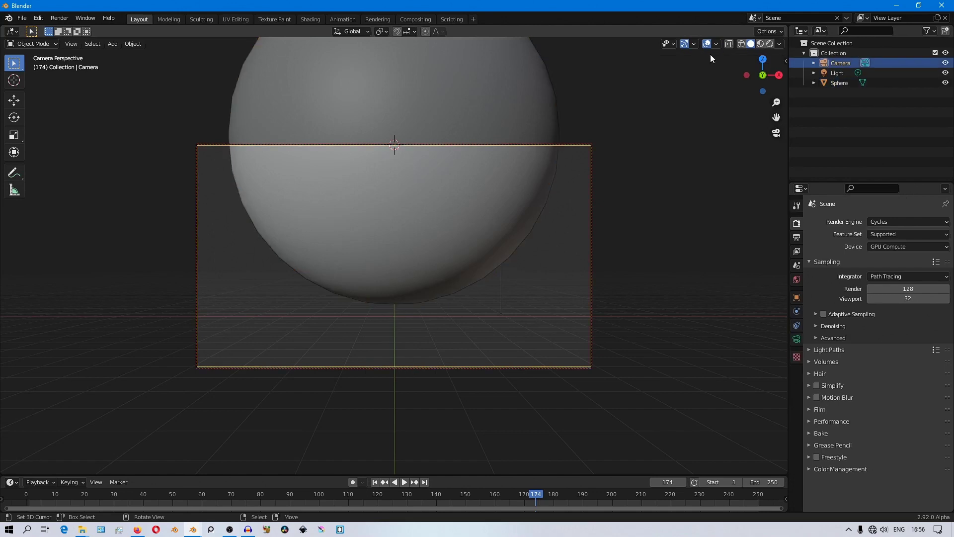
# Change a display option in the layout viewport's overlays and reselect the camera
pyautogui.click(716, 44)
pyautogui.click(721, 183)
pyautogui.hotkey('alt', 'a')
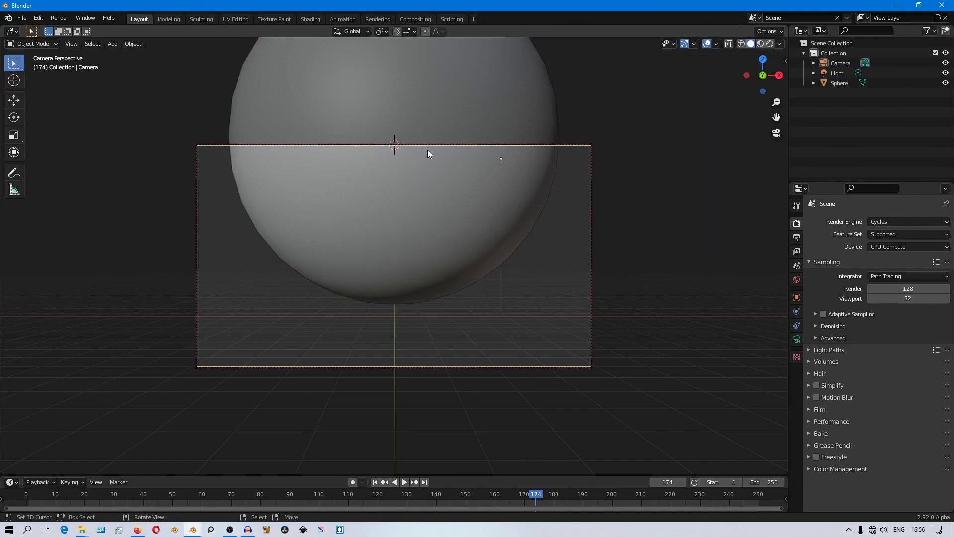
pyautogui.click(577, 144)
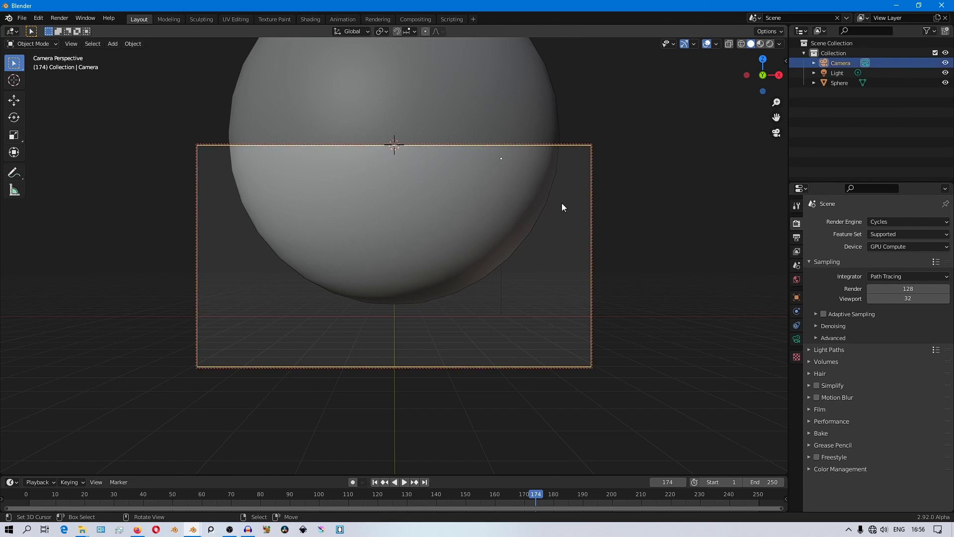
# Bring the camera closer and move it about 4.1 m in X and 6.1 m in Z so the sphere's centre meets the frame's lower-left corner
pyautogui.press('g')
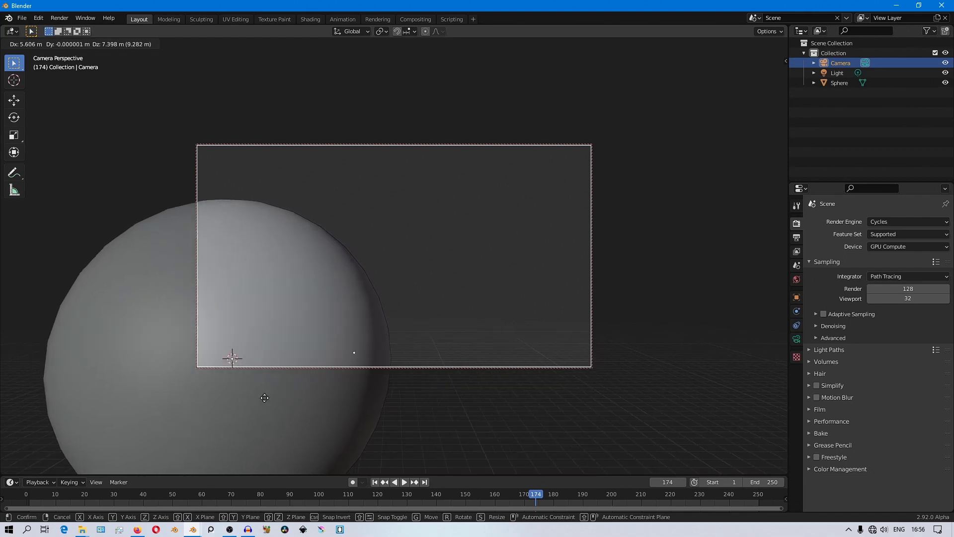
pyautogui.rightClick(105, 380)
pyautogui.keyDown('ctrl'); pyautogui.moveTo(449, 336); pyautogui.dragTo(457, 270, button='middle'); pyautogui.keyUp('ctrl')
pyautogui.press('g')
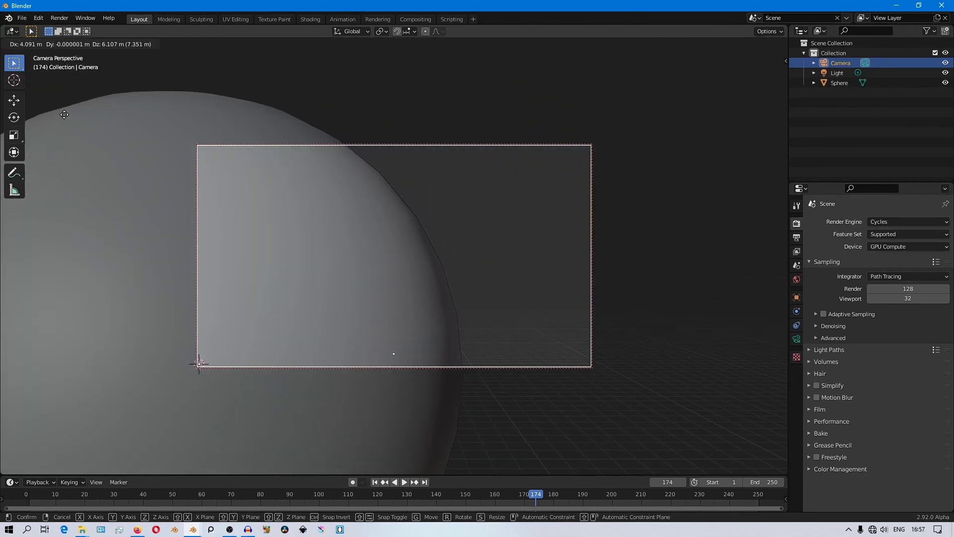
pyautogui.click(68, 115)
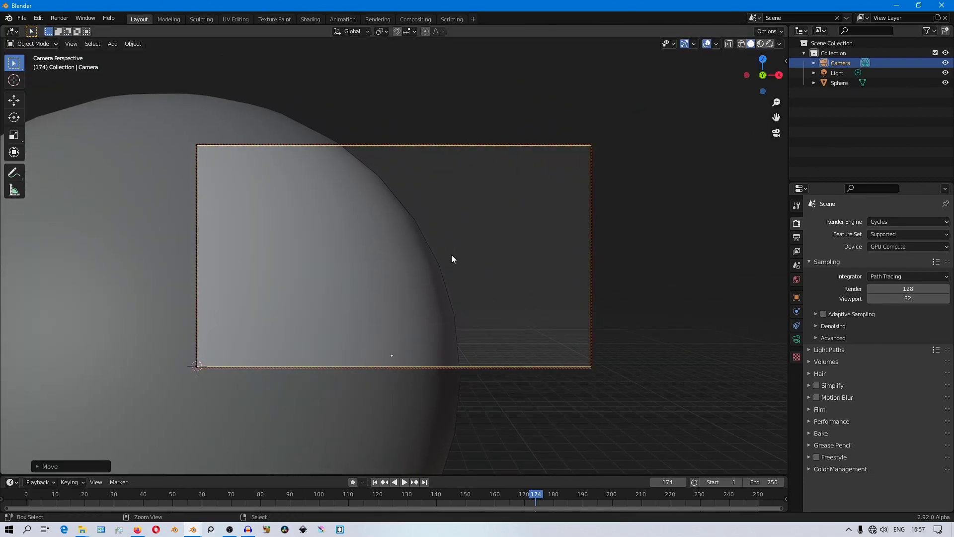
pyautogui.keyDown('ctrl'); pyautogui.moveTo(451, 254); pyautogui.dragTo(470, 263, button='middle'); pyautogui.keyUp('ctrl')
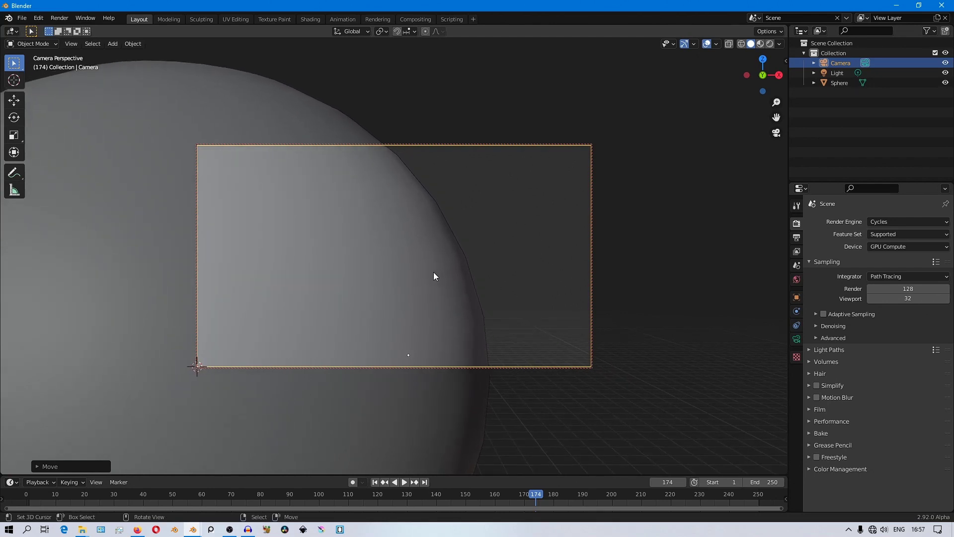
# Set the transform pivot point to 3D Cursor and try to set the camera's origin to the 3D cursor
pyautogui.press('.')
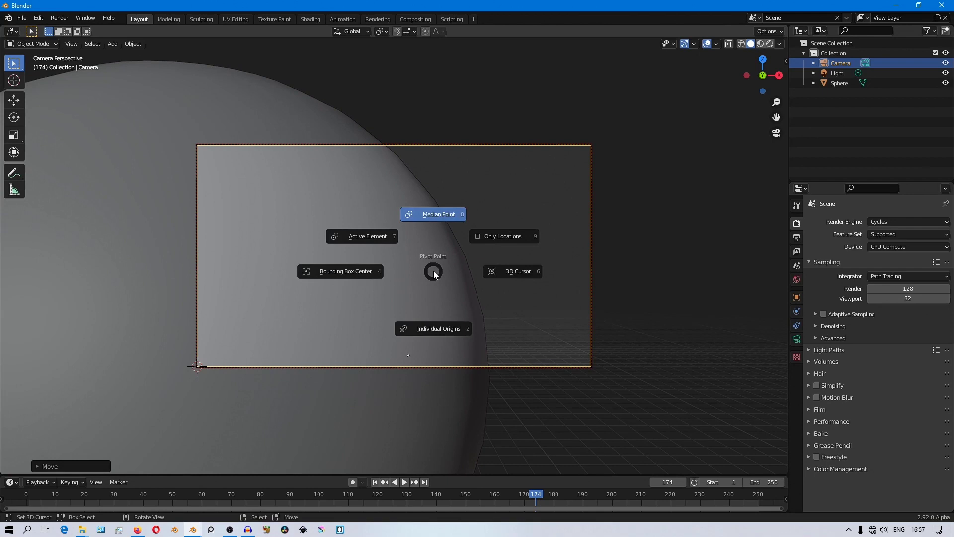
pyautogui.click(509, 272)
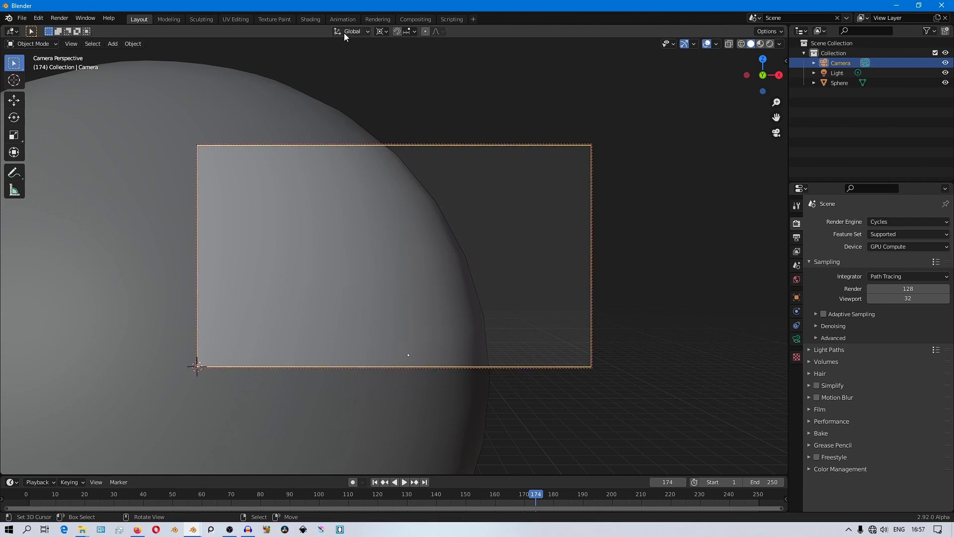
pyautogui.click(133, 44)
pyautogui.moveTo(179, 65)
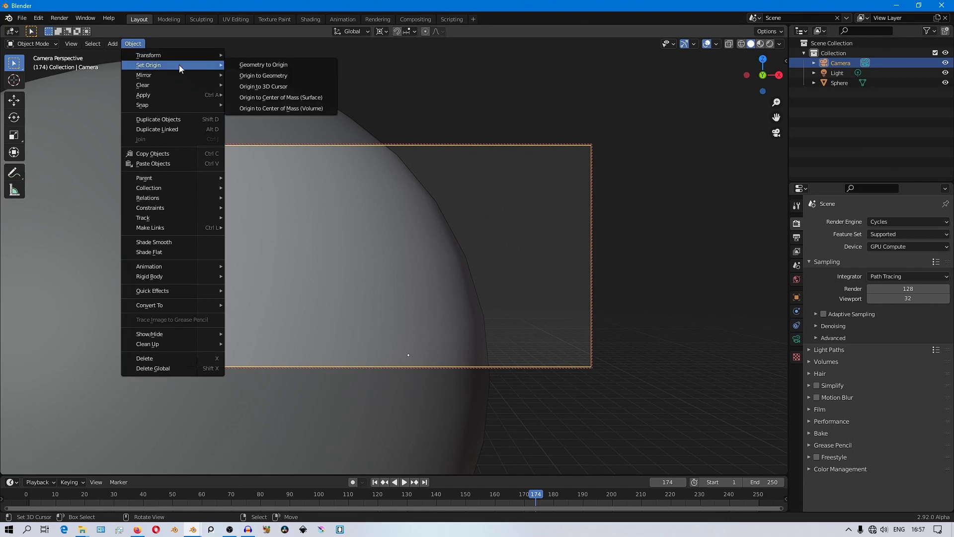
pyautogui.click(270, 86)
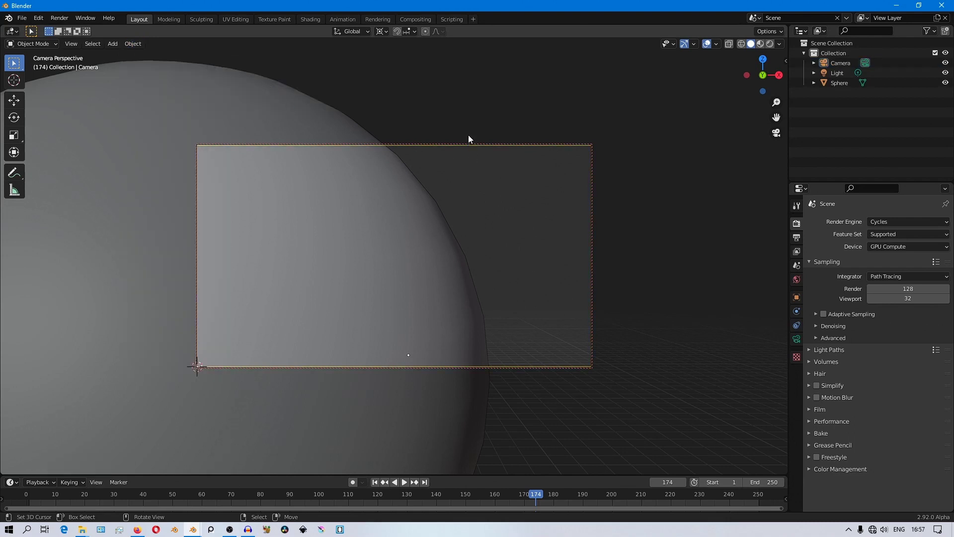
# Trackball-rotate the camera around the 3D cursor at the sphere's centre to face another part of the surface
pyautogui.click(528, 169)
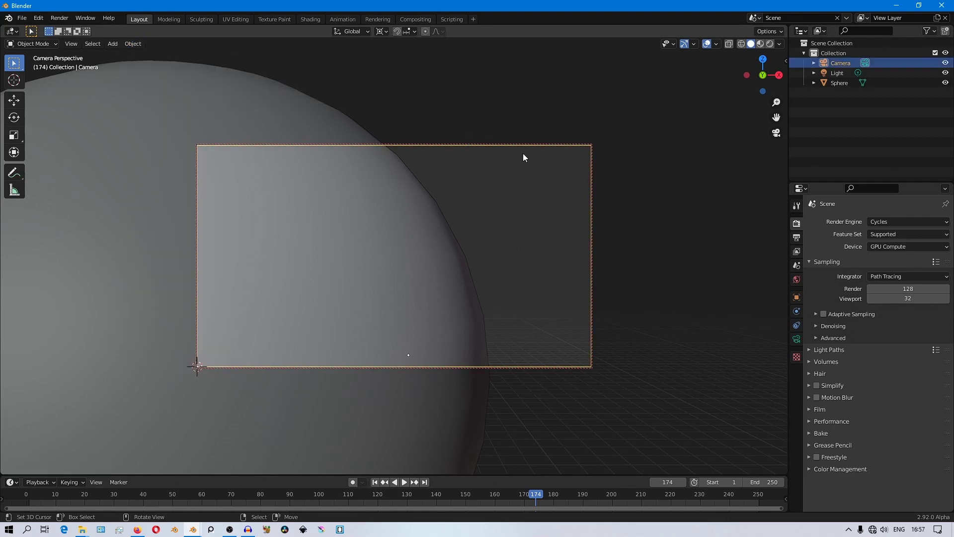
pyautogui.press('r')
pyautogui.press('r')
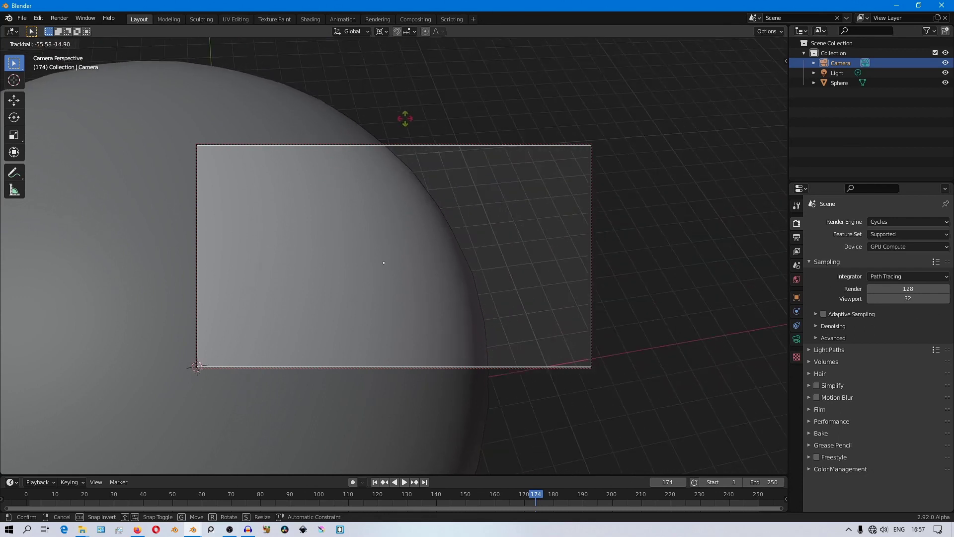
pyautogui.click(457, 100)
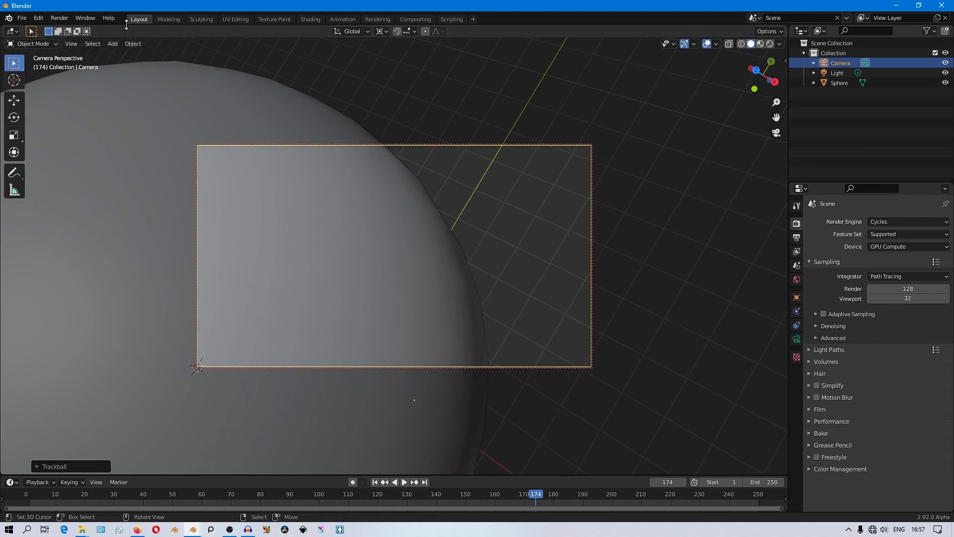
# Render the current frame of the sun from the rotated camera and put the render window away
pyautogui.click(59, 18)
pyautogui.click(86, 32)
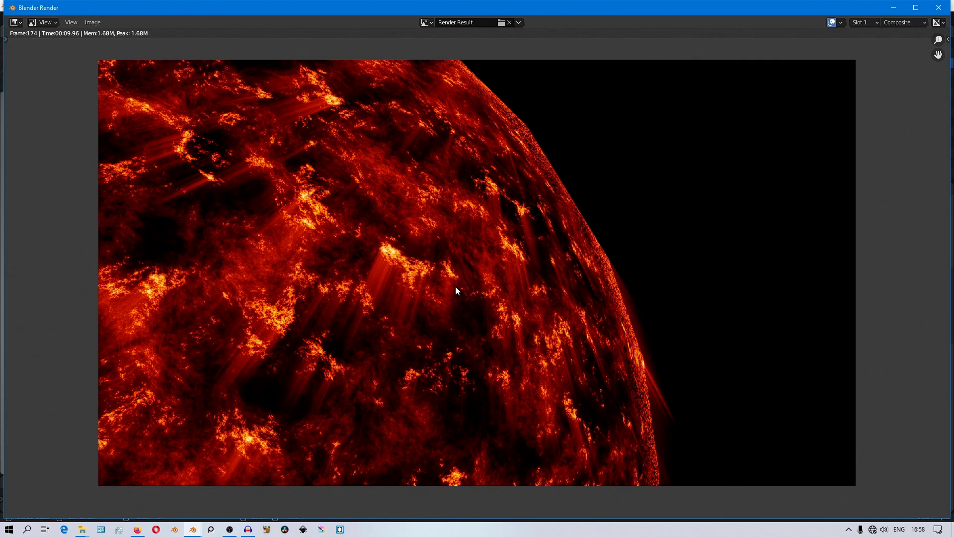
pyautogui.click(893, 8)
# In the compositor, move the Sun Beams source to the backdrop image's lower-left corner, at about X 0.001 and Y 0.002
pyautogui.click(416, 19)
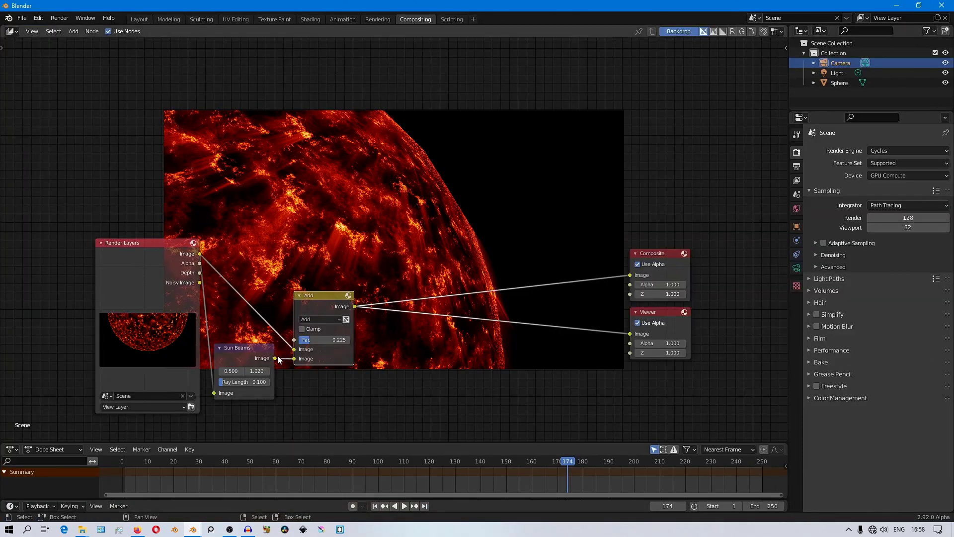
pyautogui.moveTo(326, 193); pyautogui.dragTo(234, 250, button='middle')
pyautogui.moveTo(391, 105); pyautogui.dragTo(158, 371)
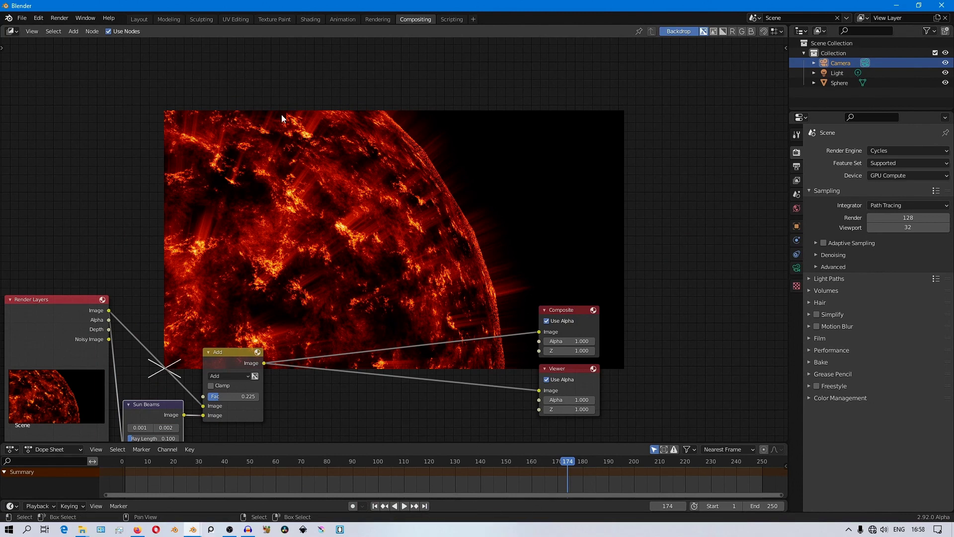
# At frame 110, trackball-rotate the camera around the sphere again to show a different area of the surface
pyautogui.click(139, 19)
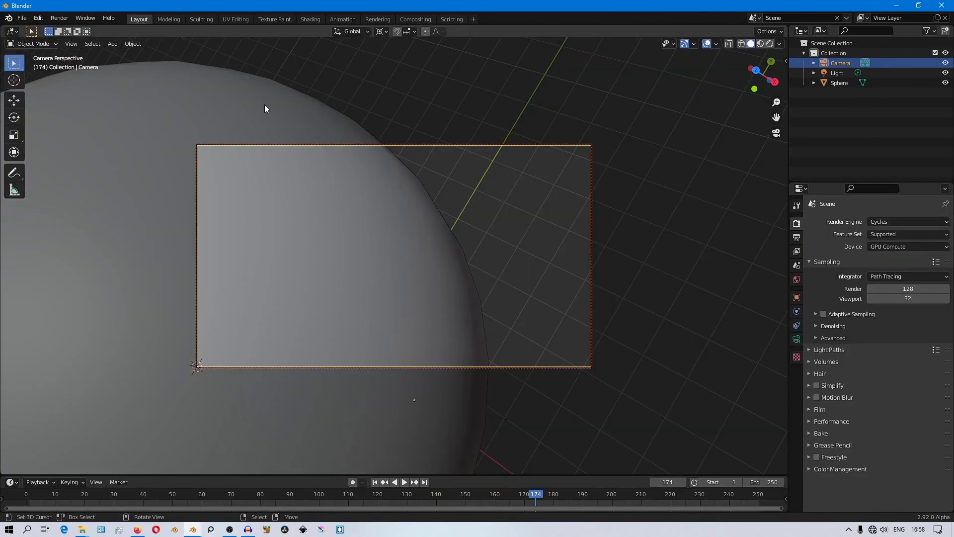
pyautogui.press('Escape')
pyautogui.press('r')
pyautogui.press('r')
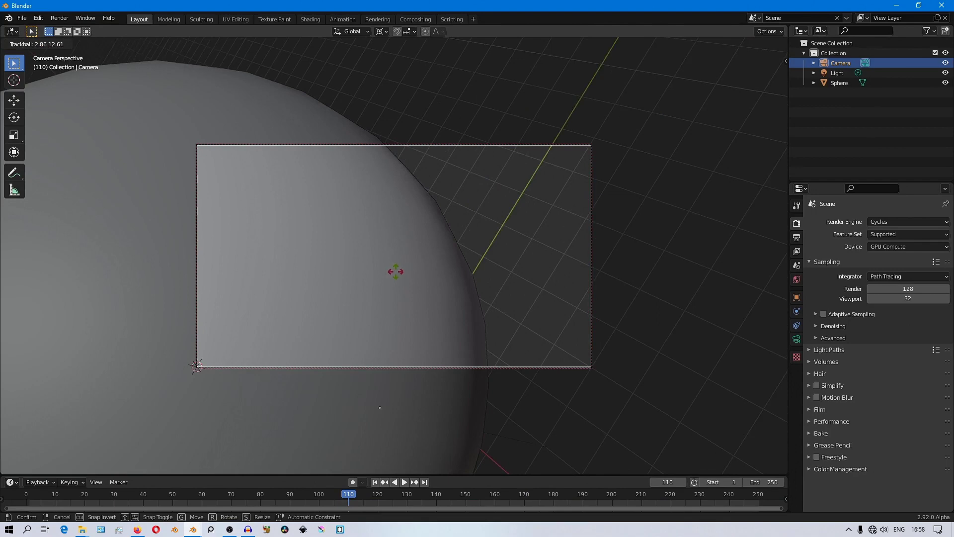
pyautogui.click(417, 106)
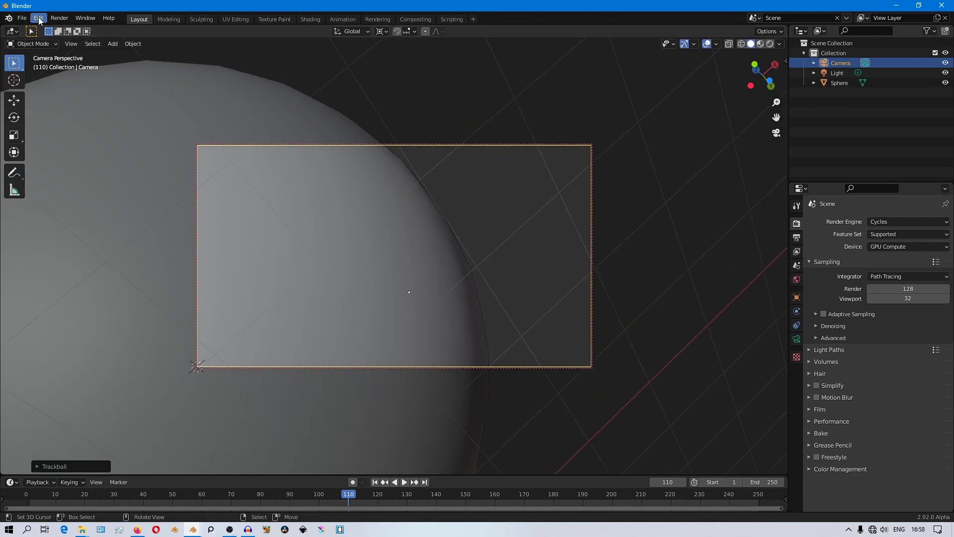
# Render frame 110 and examine the rays along the sun's edge in the result
pyautogui.click(60, 18)
pyautogui.click(66, 29)
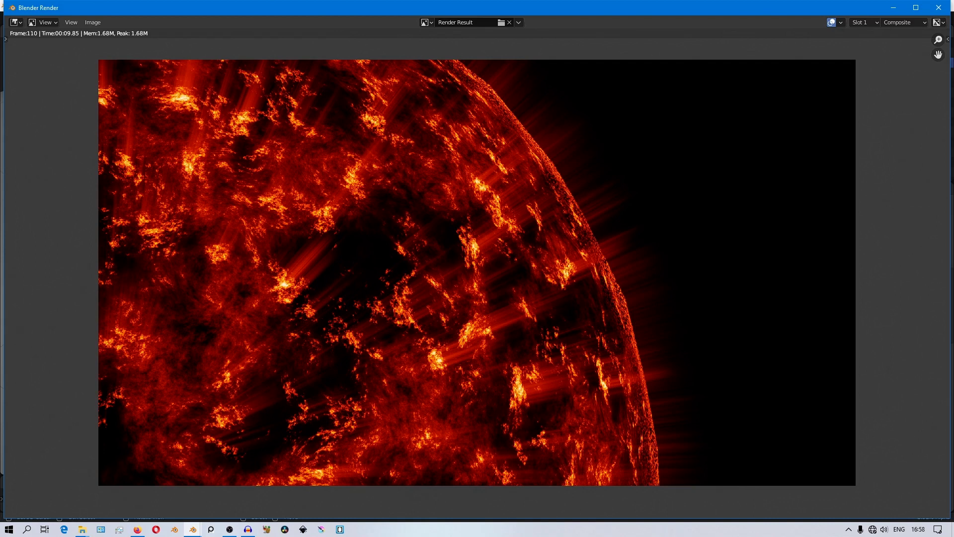
pyautogui.hotkey('alt', 'Tab')
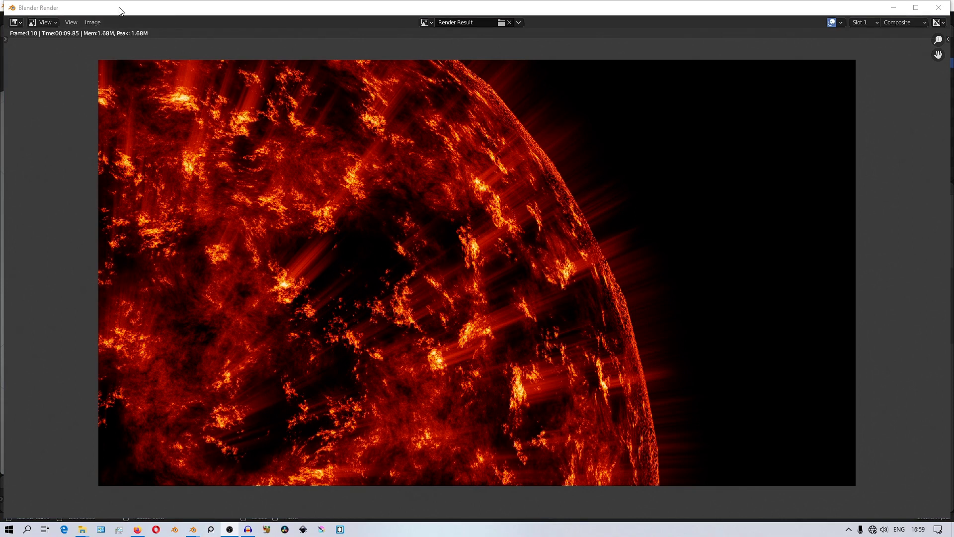
pyautogui.moveTo(120, 8); pyautogui.dragTo(120, 12)
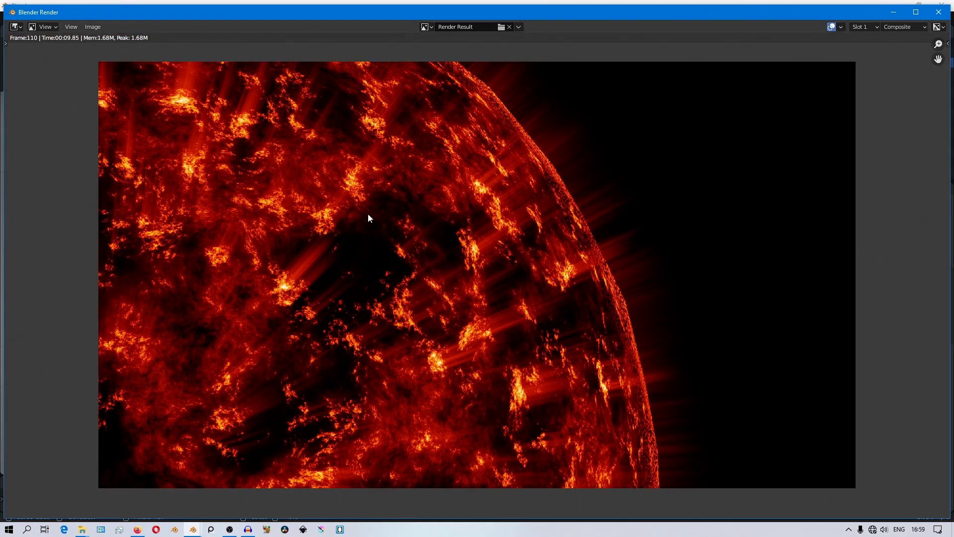
pyautogui.moveTo(450, 210); pyautogui.dragTo(445, 211, button='middle')
pyautogui.scroll(1, 457, 316)
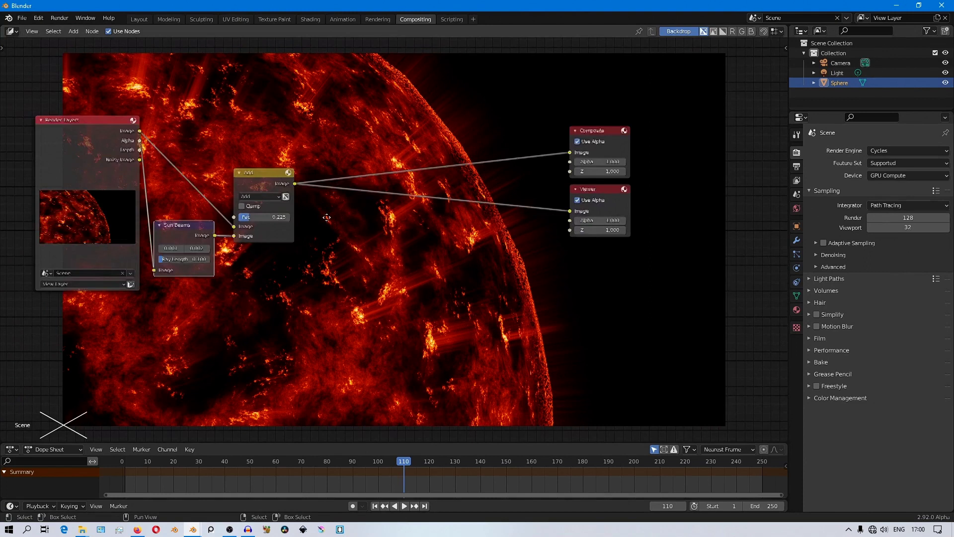
# Strengthen the composited rays by setting the Add node's factor to 0.433
pyautogui.moveTo(326, 217); pyautogui.dragTo(287, 336, button='middle')
pyautogui.moveTo(234, 336); pyautogui.dragTo(273, 336)
pyautogui.moveTo(273, 336); pyautogui.dragTo(325, 336, button='middle')
pyautogui.moveTo(298, 337)
pyautogui.mouseDown()
pyautogui.moveTo(258, 337)
pyautogui.moveTo(302, 337)
pyautogui.moveTo(283, 337)
pyautogui.mouseUp()
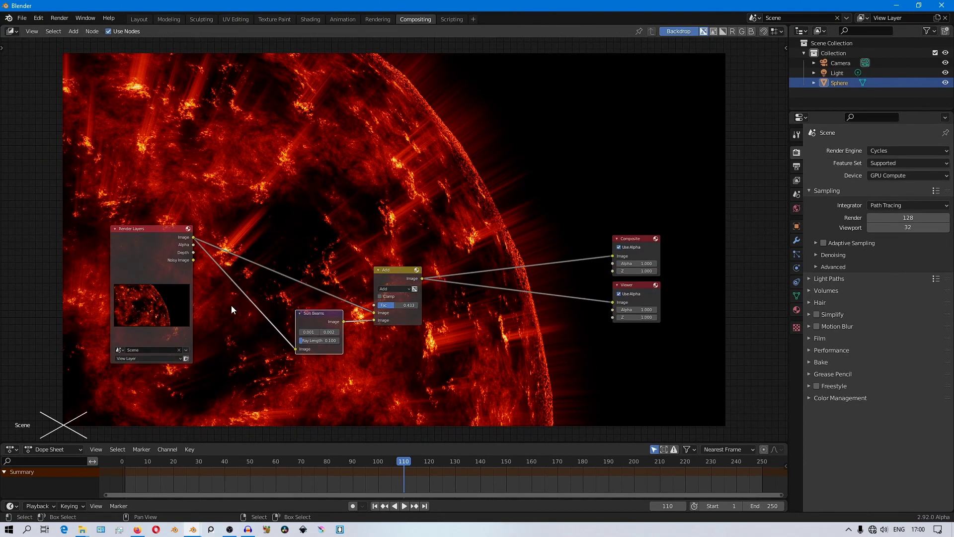
# Make room in the compositor graph, place a Blur filter below Sun Beams, and preview the Add node's output through the Viewer
pyautogui.press('g')
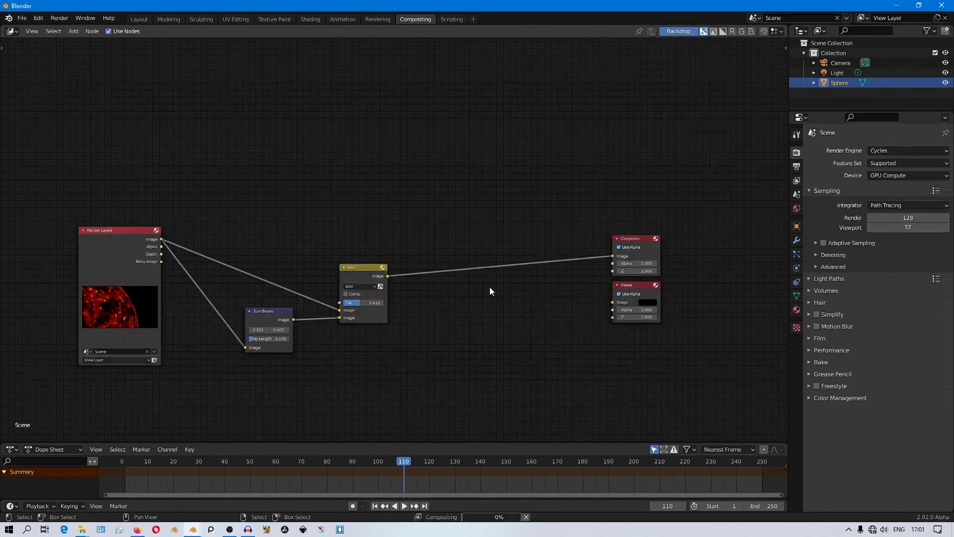
pyautogui.hotkey('shift', 'a')
pyautogui.moveTo(252, 369)
pyautogui.click(334, 237)
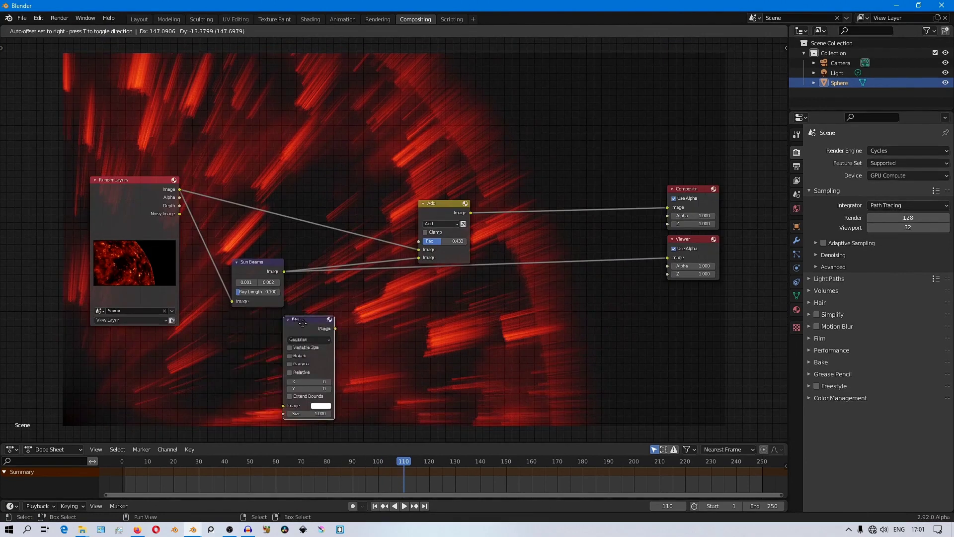
pyautogui.click(262, 394)
pyautogui.moveTo(261, 392)
pyautogui.mouseDown()
pyautogui.moveTo(296, 398)
pyautogui.moveTo(271, 397)
pyautogui.mouseUp()
pyautogui.keyDown('ctrl'); pyautogui.keyDown('shift'); pyautogui.click(381, 282); pyautogui.keyUp('shift'); pyautogui.keyUp('ctrl')
pyautogui.keyDown('ctrl'); pyautogui.keyDown('shift'); pyautogui.click(452, 207); pyautogui.keyUp('shift'); pyautogui.keyUp('ctrl')
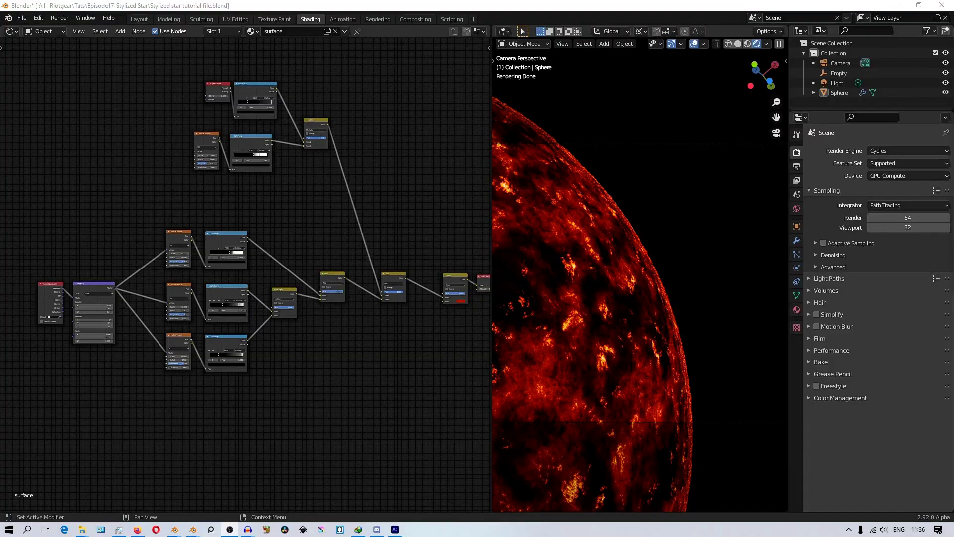
# In the sphere's surface material, move the Texture Coordinate node farther from Mapping to leave space between them
pyautogui.moveTo(81, 366); pyautogui.dragTo(275, 328, button='middle')
pyautogui.scroll(3, 217, 373)
pyautogui.scroll(1, 262, 379)
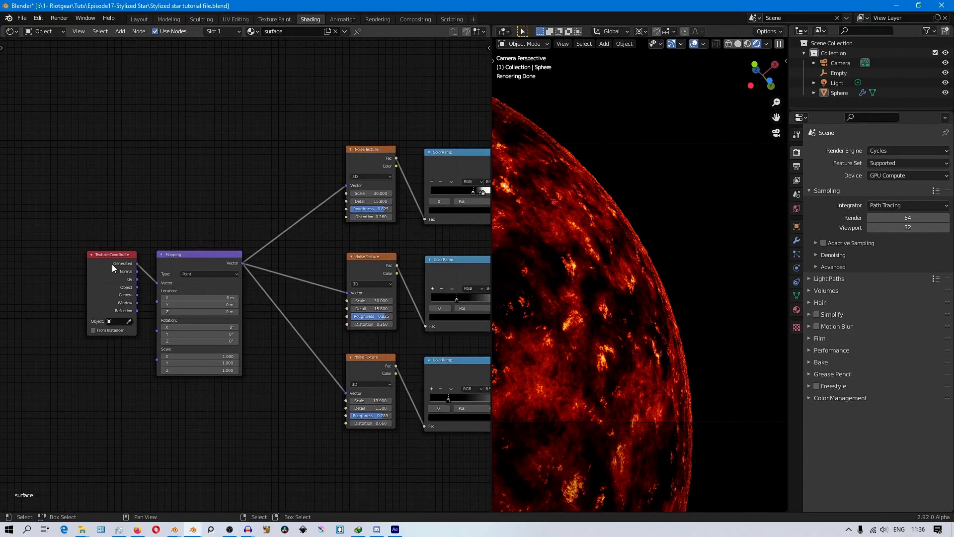
pyautogui.moveTo(116, 264); pyautogui.dragTo(43, 259)
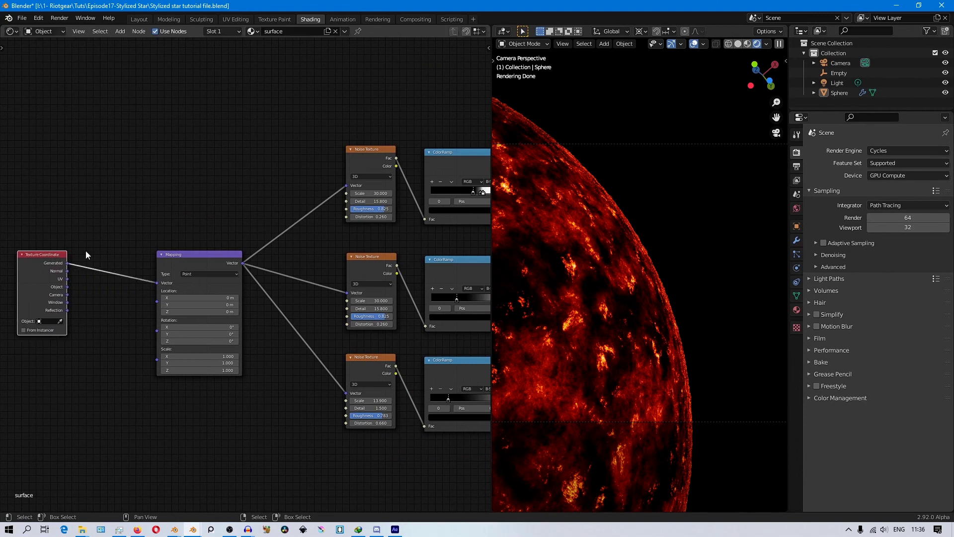
# Move the Mapping node next to Texture Coordinate and switch the three Noise Texture nodes it feeds to 4D
pyautogui.moveTo(207, 255); pyautogui.dragTo(125, 255)
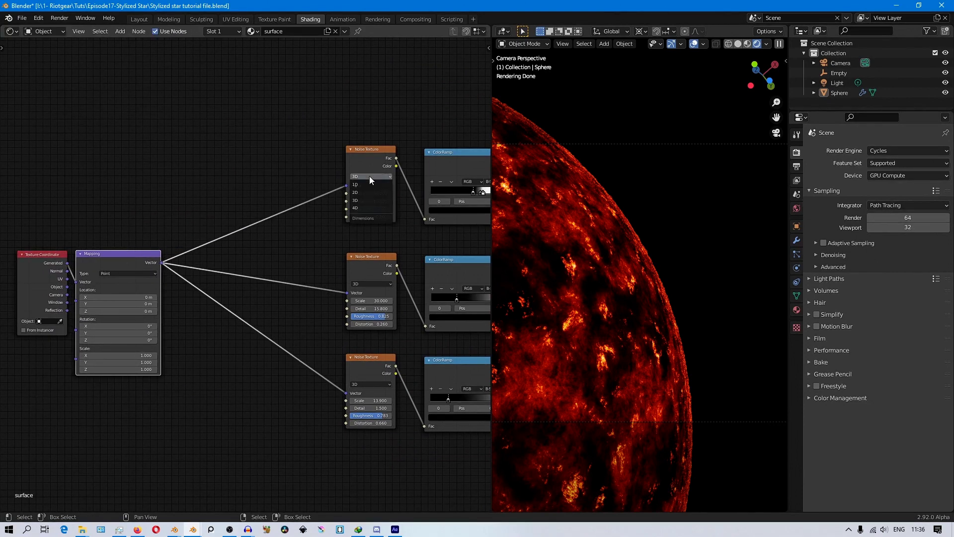
pyautogui.click(363, 208)
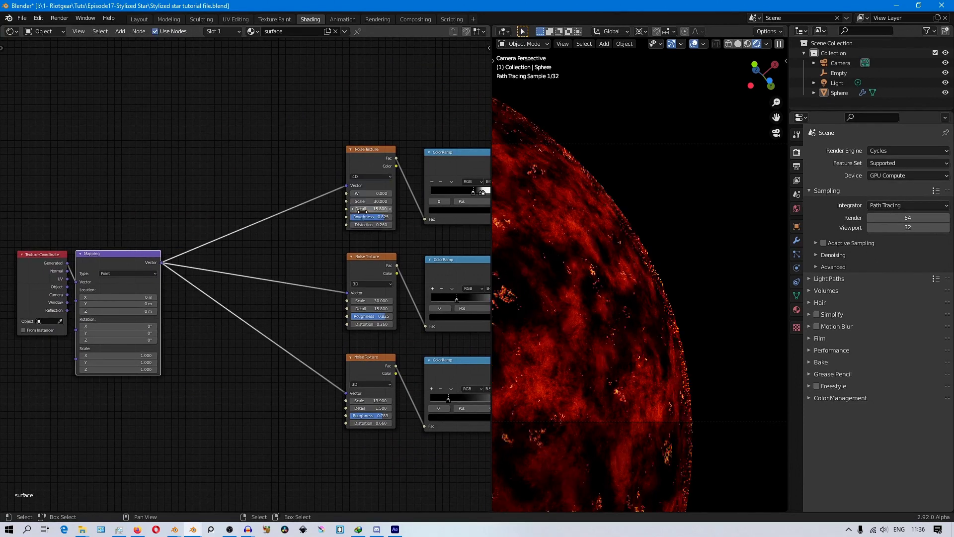
pyautogui.click(366, 284)
pyautogui.click(368, 305)
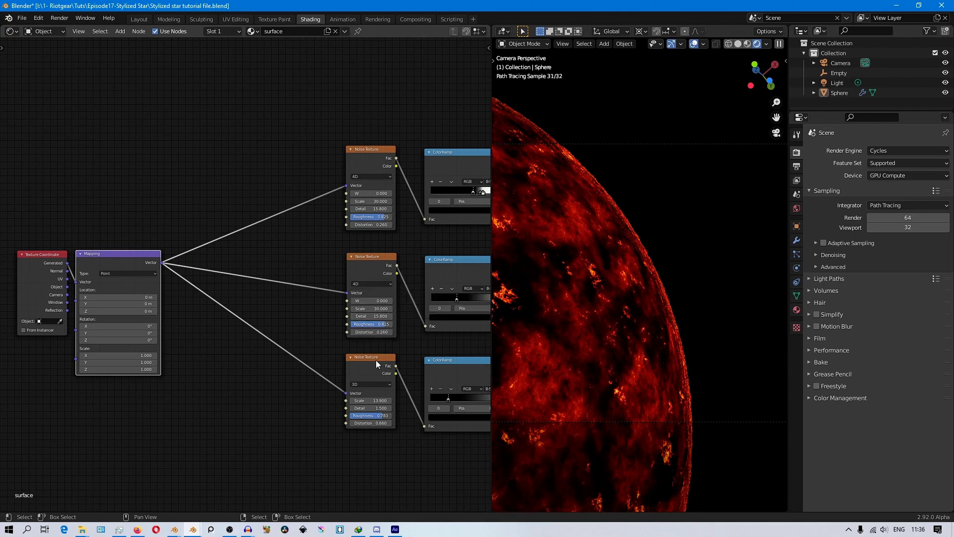
pyautogui.click(365, 415)
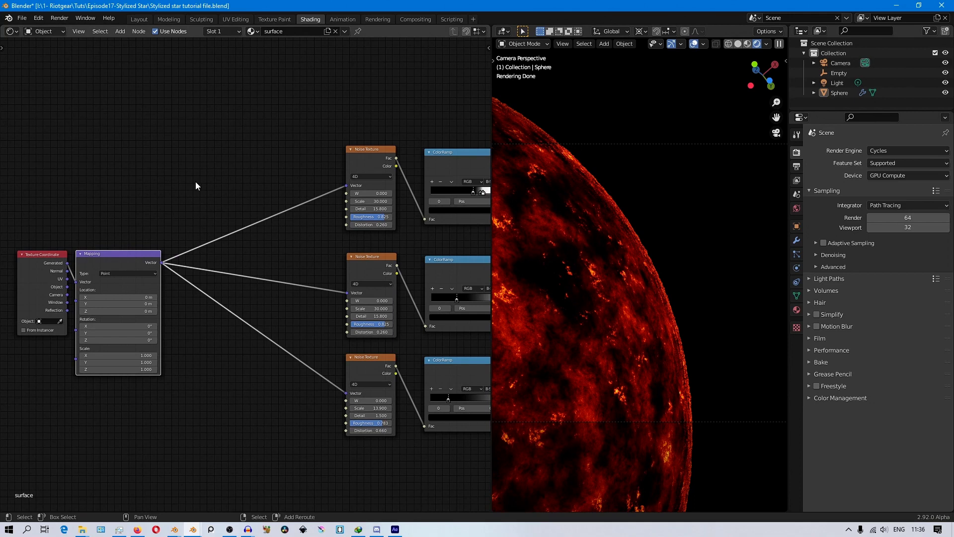
# Add a Math node in the empty space above the Mapping node
pyautogui.hotkey('shift', 'a')
pyautogui.moveTo(154, 222)
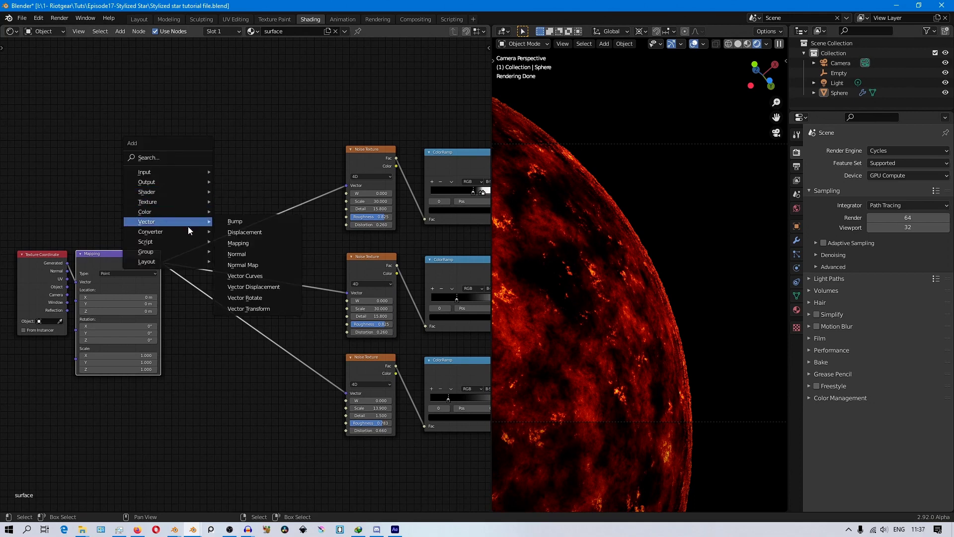
pyautogui.moveTo(178, 231)
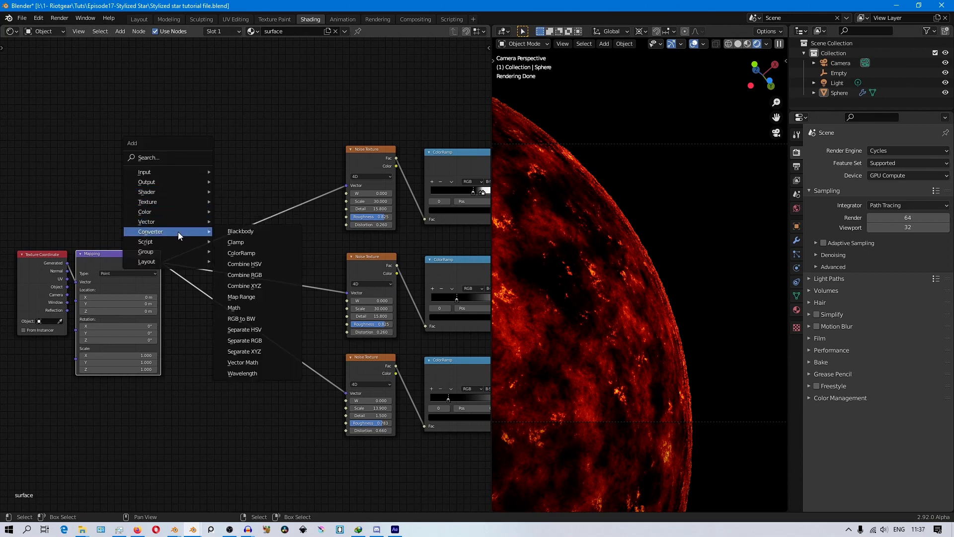
pyautogui.click(236, 307)
pyautogui.click(170, 142)
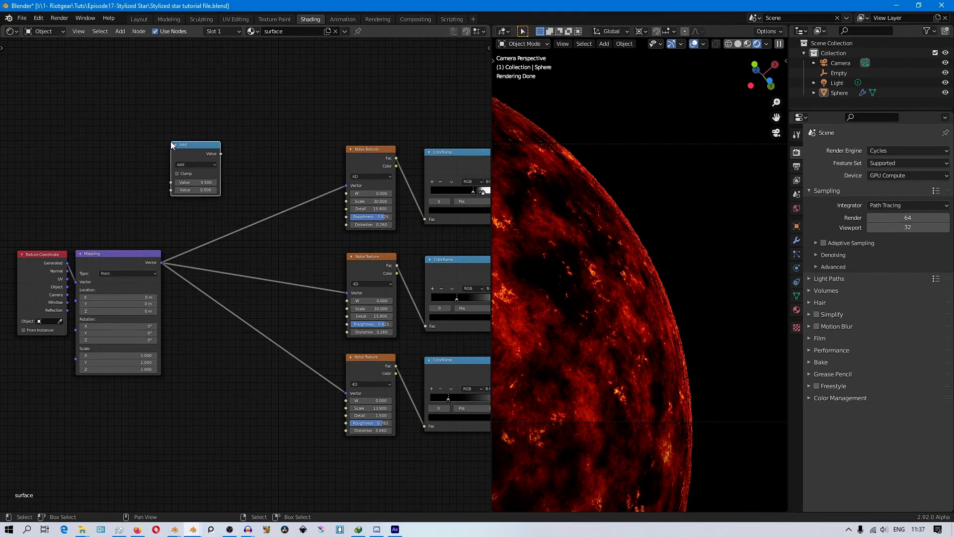
pyautogui.scroll(4, 249, 189)
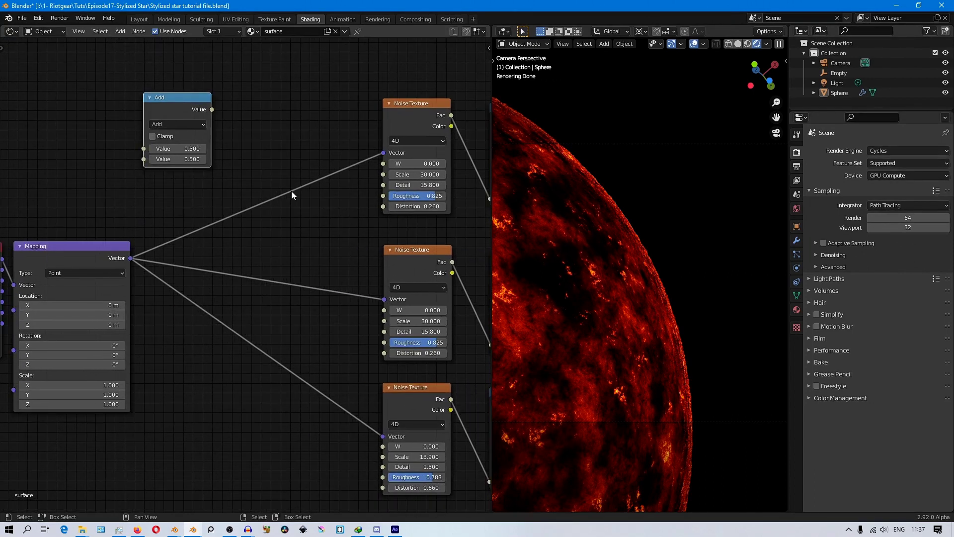
pyautogui.moveTo(291, 191); pyautogui.dragTo(283, 184, button='middle')
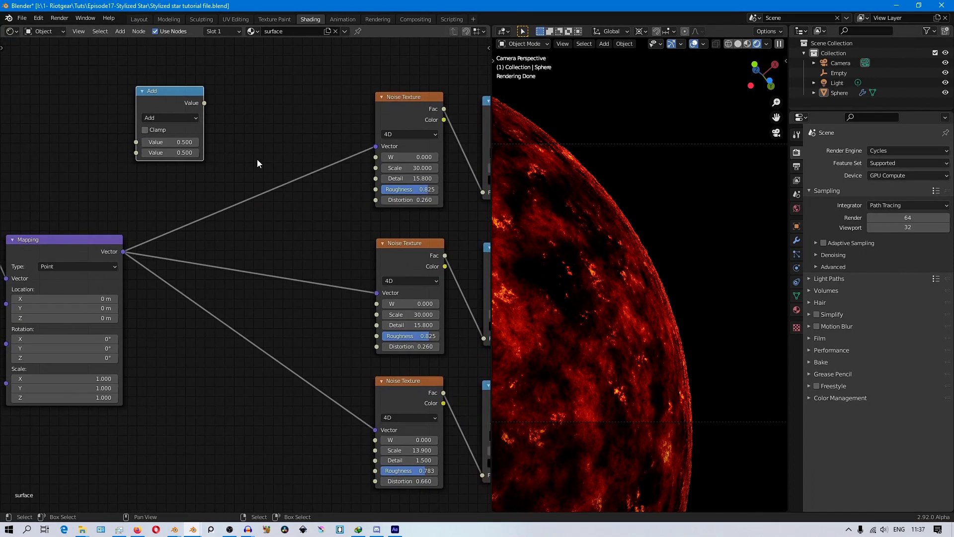
# Try different W values on the upper and middle Noise Texture nodes to preview the pattern changing
pyautogui.moveTo(409, 157); pyautogui.dragTo(426, 157)
pyautogui.rightClick(410, 157)
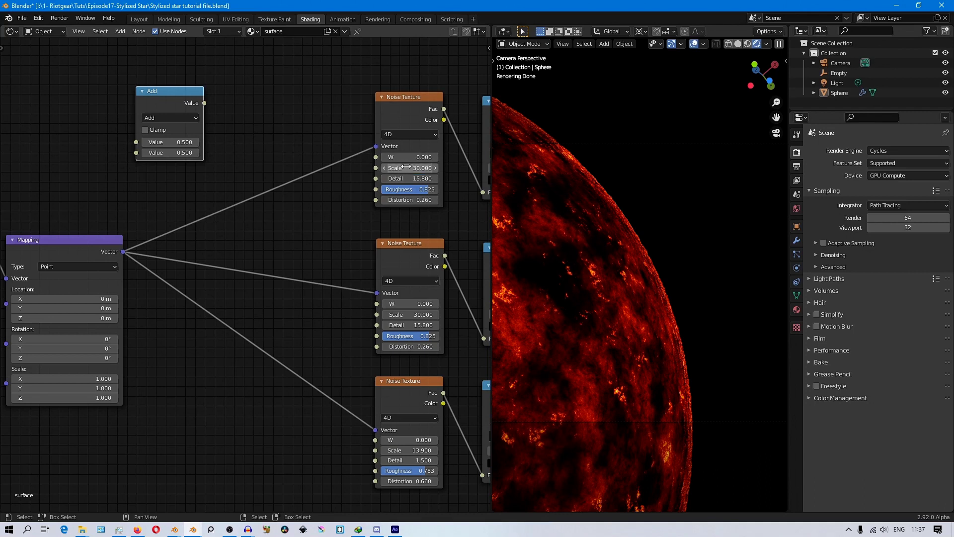
pyautogui.moveTo(406, 157); pyautogui.dragTo(421, 157)
pyautogui.rightClick(406, 157)
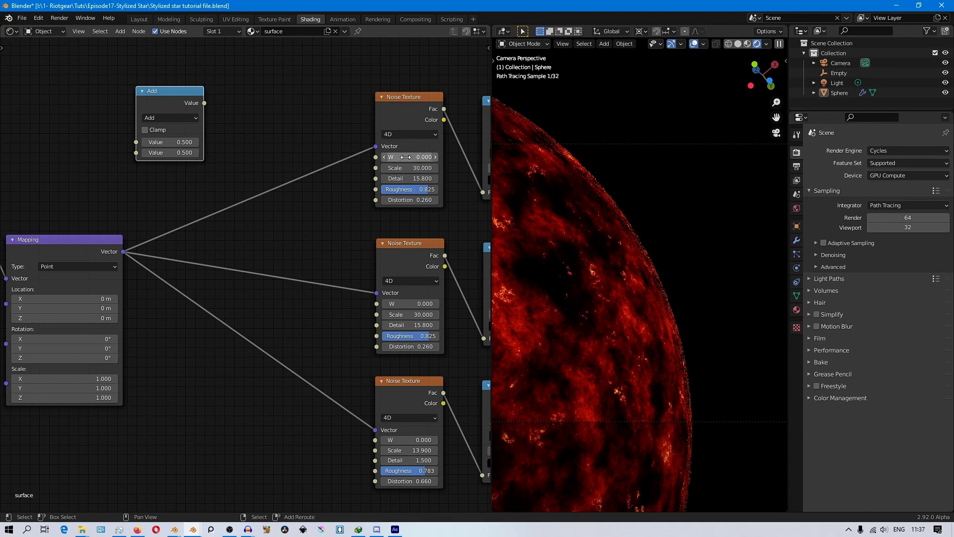
pyautogui.moveTo(416, 303); pyautogui.dragTo(412, 303)
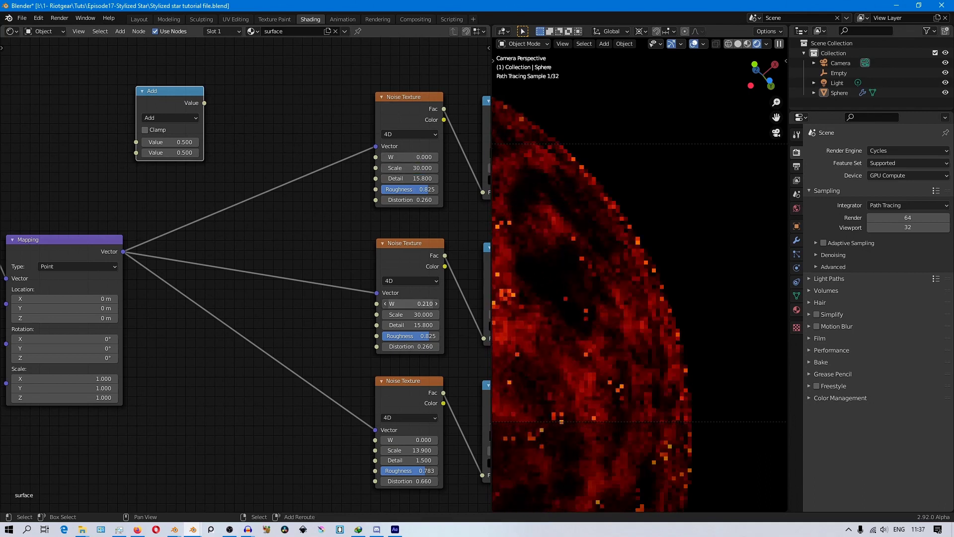
# Switch the Math node's operation to Multiply and set its first value to 0.001
pyautogui.moveTo(170, 98); pyautogui.dragTo(173, 100)
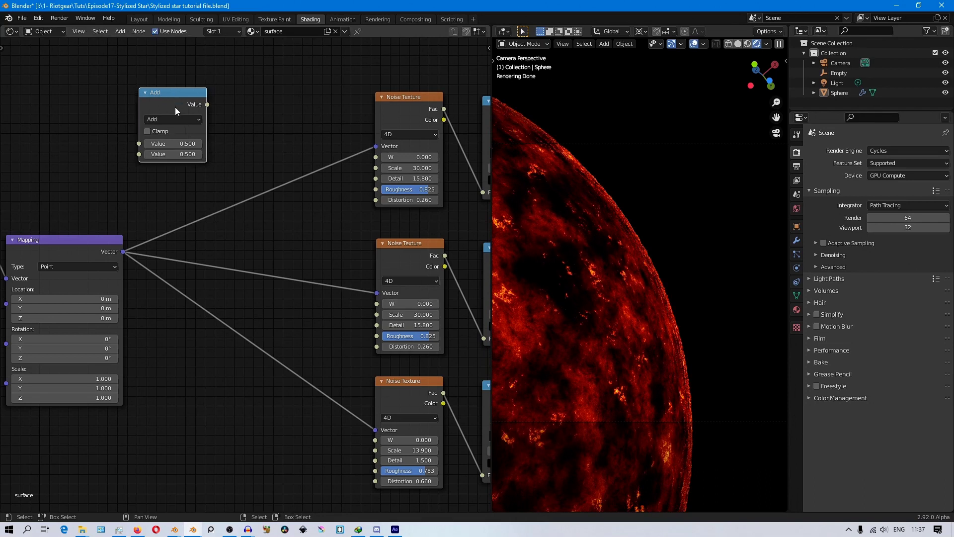
pyautogui.click(176, 120)
pyautogui.click(163, 168)
pyautogui.click(179, 145)
pyautogui.write('.001')
pyautogui.press('Return')
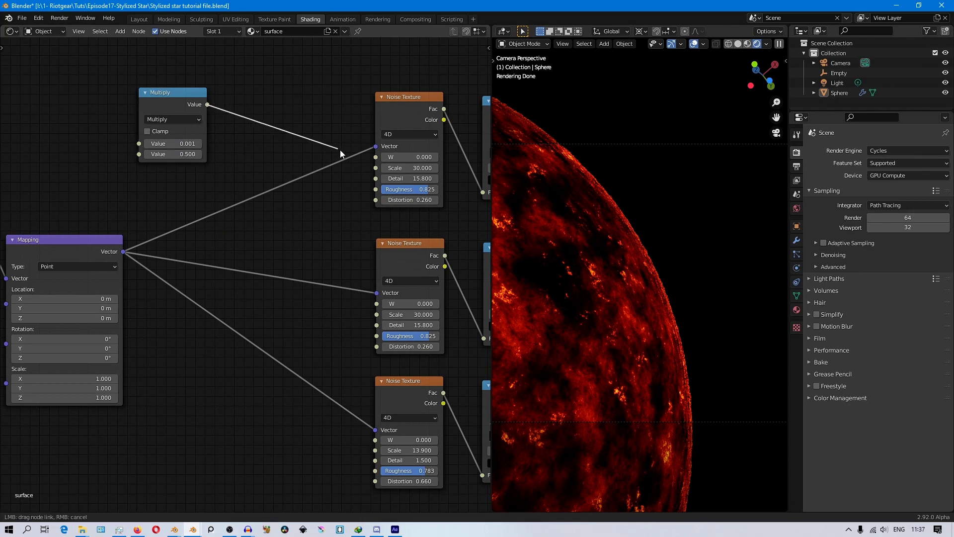
# Connect the Multiply node's output to the W input of all three Noise Texture nodes
pyautogui.moveTo(366, 156); pyautogui.dragTo(376, 157)
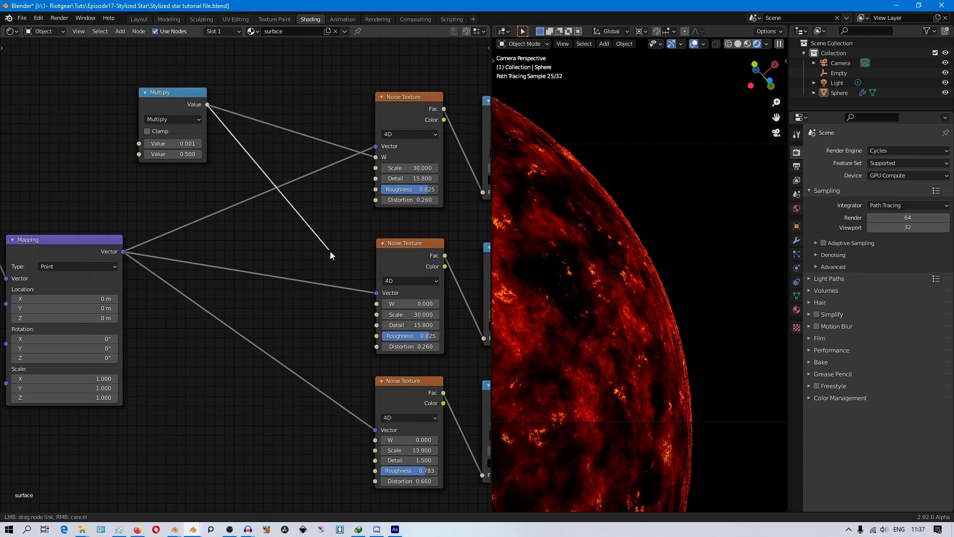
pyautogui.moveTo(380, 305); pyautogui.dragTo(377, 303)
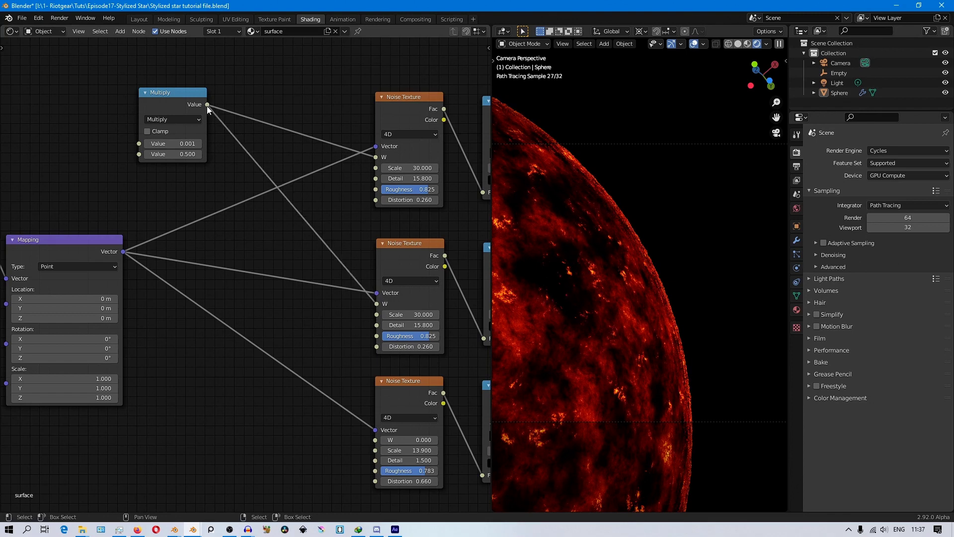
pyautogui.moveTo(378, 444); pyautogui.dragTo(382, 445)
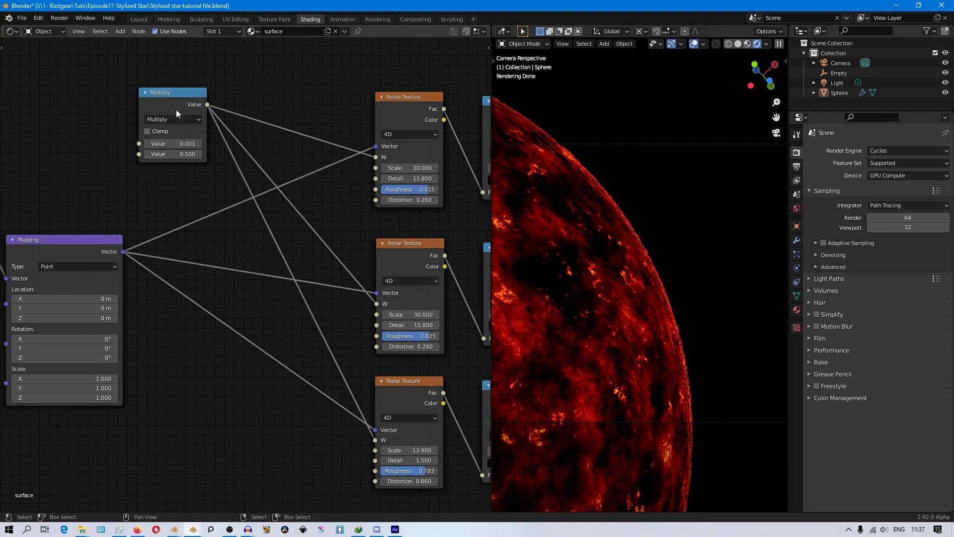
# Vary the Multiply node's second value to preview the noise evolving, and reset it to 0
pyautogui.moveTo(177, 113); pyautogui.dragTo(166, 115)
pyautogui.moveTo(167, 158); pyautogui.dragTo(415, 158)
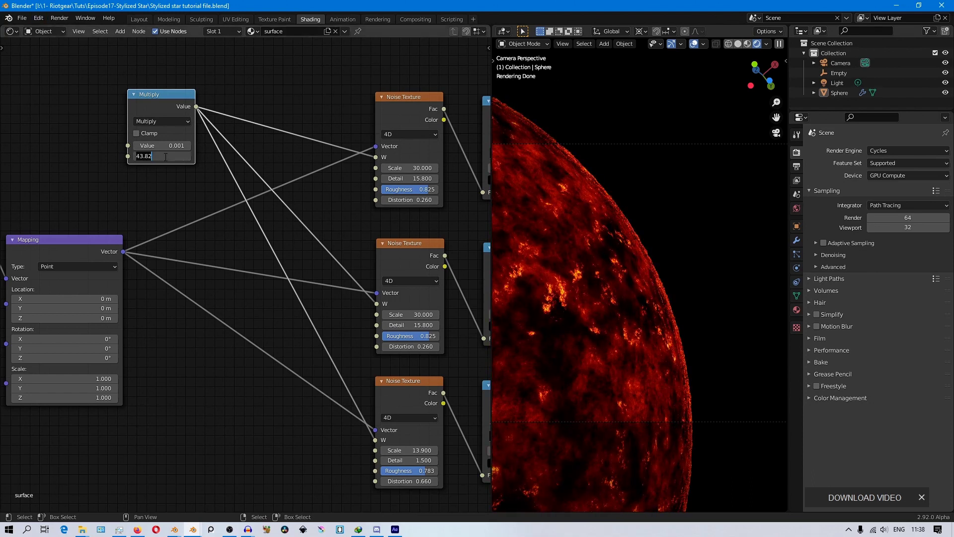
pyautogui.press('BackSpace')
pyautogui.press('BackSpace')
pyautogui.press('BackSpace')
pyautogui.press('BackSpace')
pyautogui.press('BackSpace')
pyautogui.write('0')
pyautogui.press('Return')
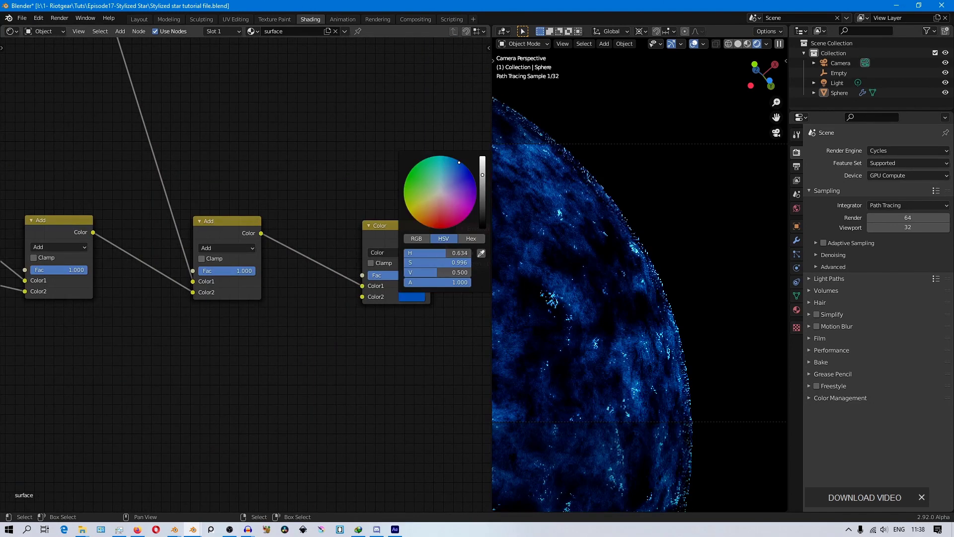
# Recolour the star by changing the second color of the final Color mix node to a saturated blue
pyautogui.scroll(-5, 160, 316)
pyautogui.scroll(7, 193, 304)
pyautogui.moveTo(193, 304); pyautogui.dragTo(226, 395, button='middle')
pyautogui.scroll(4, 226, 395)
pyautogui.click(451, 330)
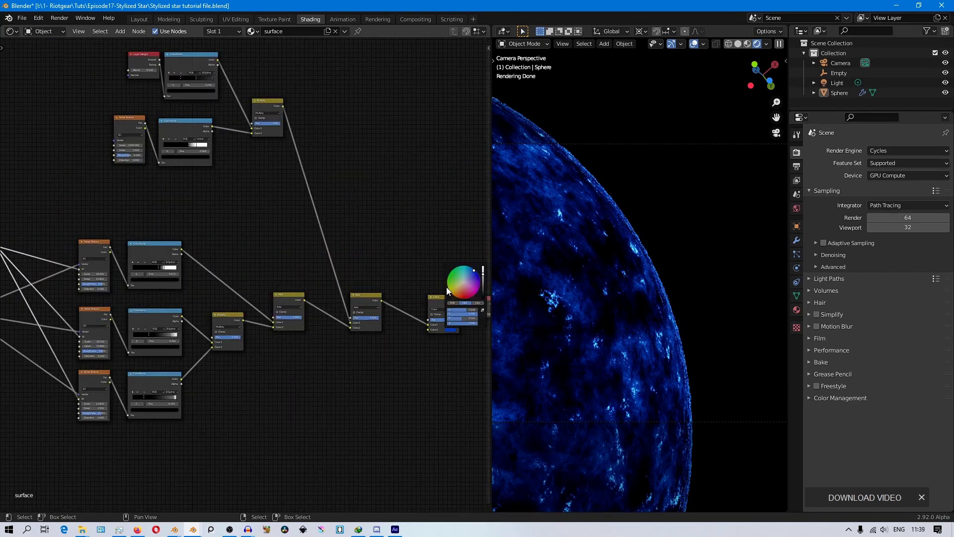
pyautogui.moveTo(473, 269)
pyautogui.mouseDown()
pyautogui.moveTo(452, 292)
pyautogui.moveTo(474, 268)
pyautogui.mouseUp()
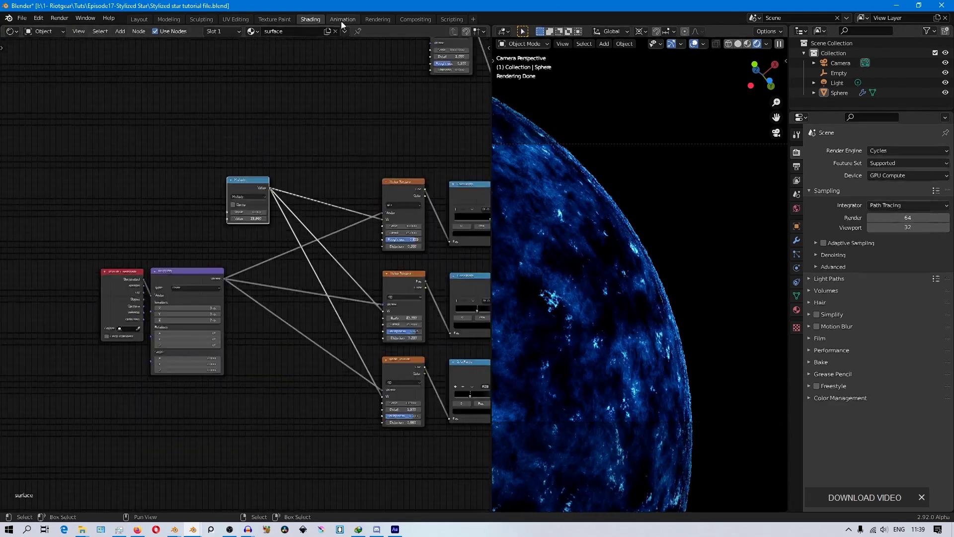
pyautogui.hotkey('ctrl', 'pagedown')
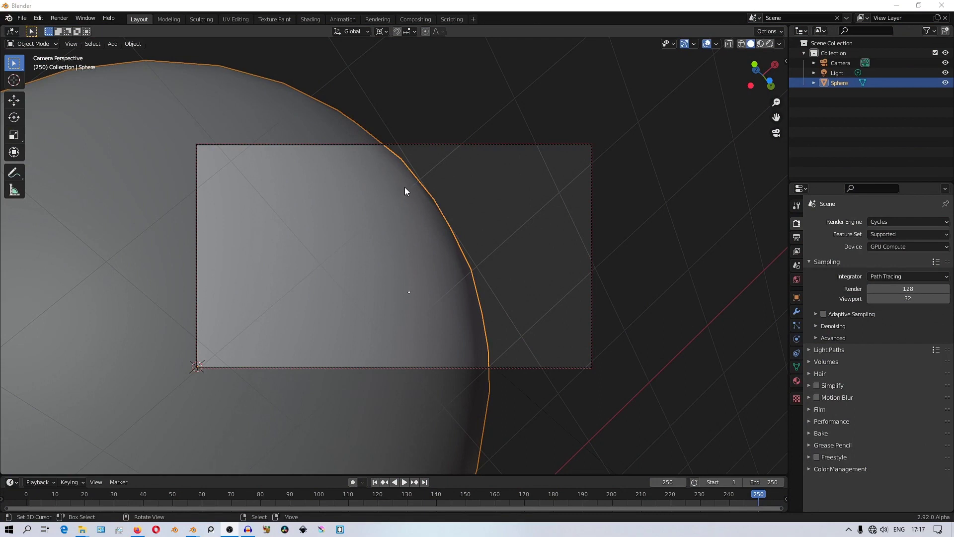
# Give the sphere a Subdivision Surface modifier with viewport and render levels of 4
pyautogui.click(395, 5)
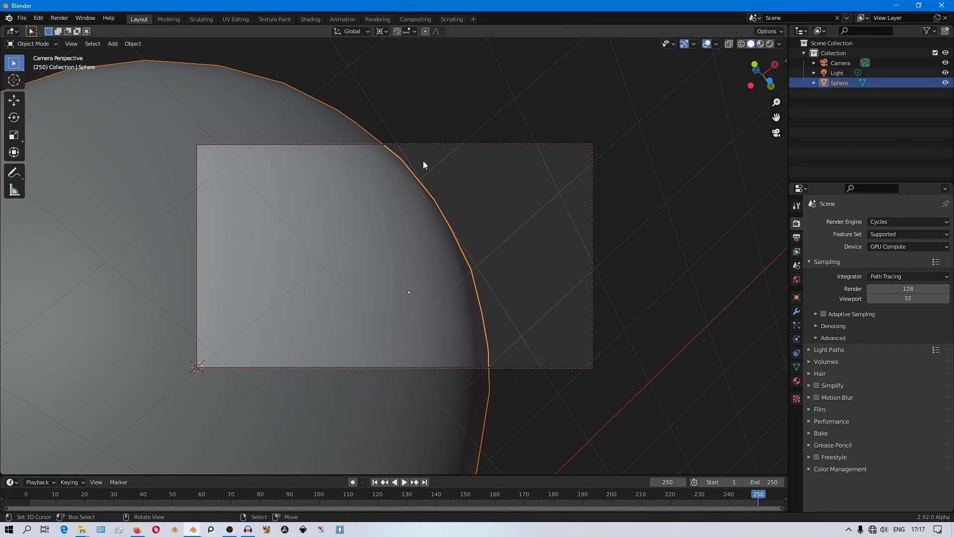
pyautogui.press('KP_1')
pyautogui.scroll(-6, 410, 191)
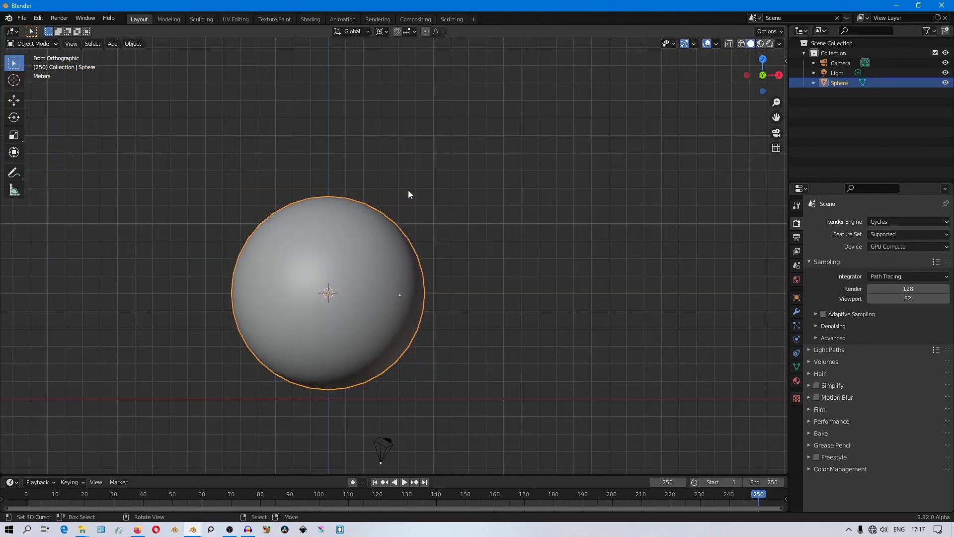
pyautogui.keyDown('shift'); pyautogui.moveTo(398, 255); pyautogui.dragTo(529, 226, button='middle'); pyautogui.keyUp('shift')
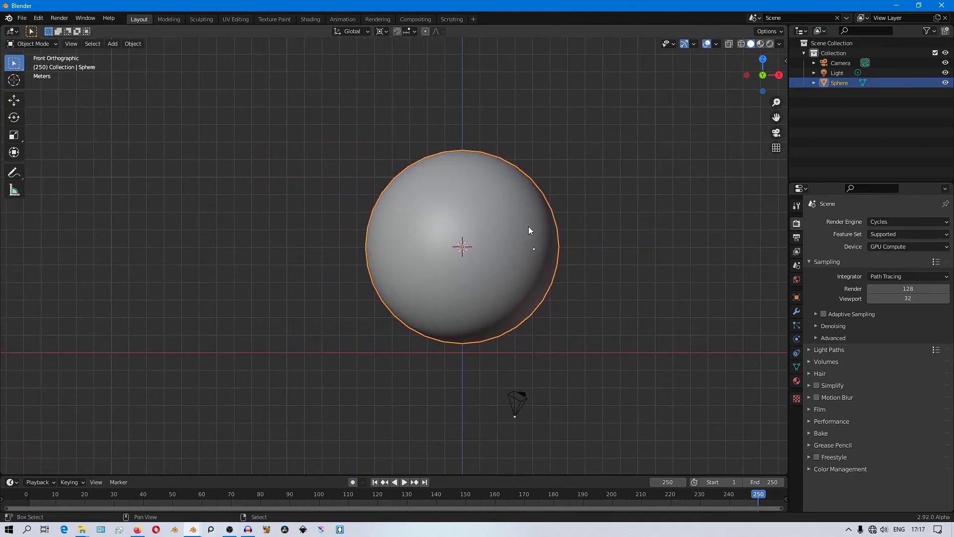
pyautogui.scroll(3, 605, 245)
pyautogui.keyDown('shift'); pyautogui.moveTo(604, 249); pyautogui.dragTo(486, 278, button='middle'); pyautogui.keyUp('shift')
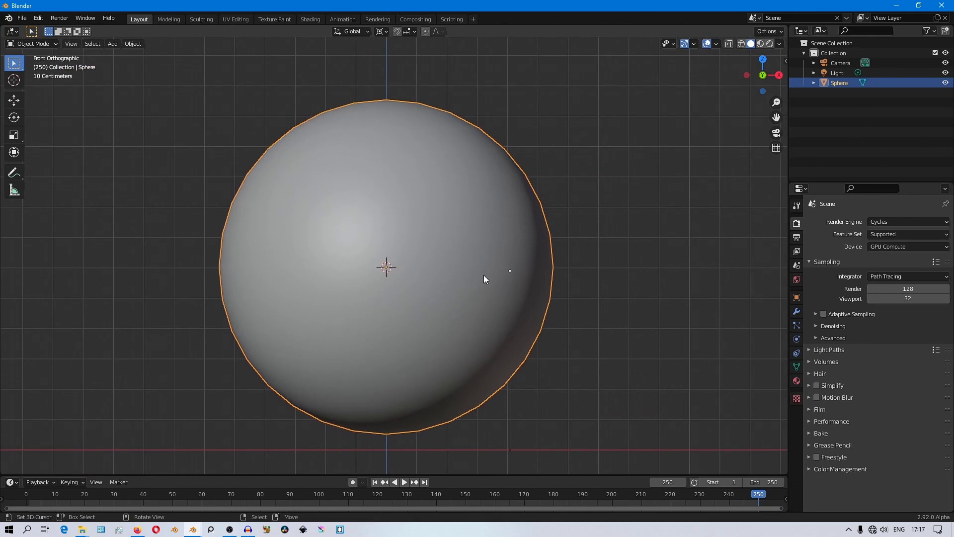
pyautogui.scroll(1, 487, 278)
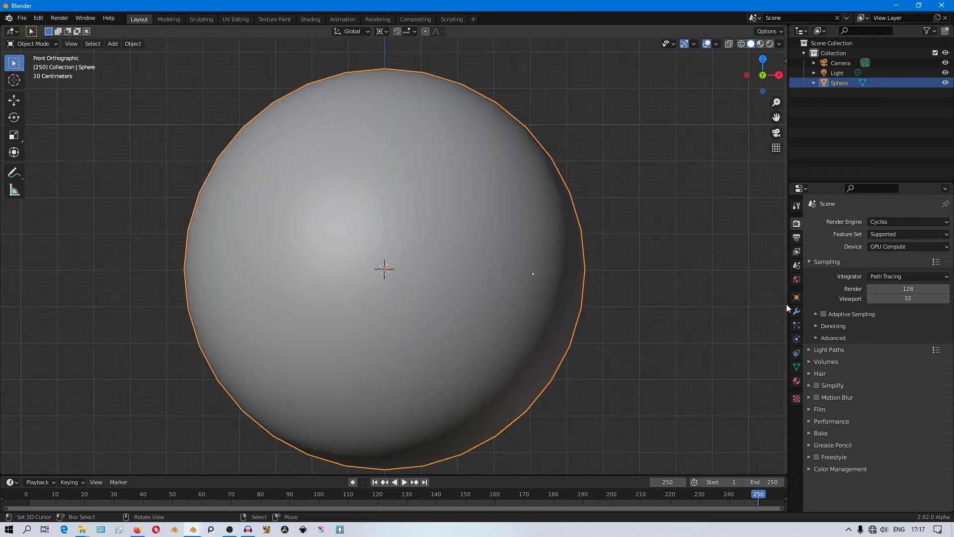
pyautogui.click(797, 310)
pyautogui.click(838, 224)
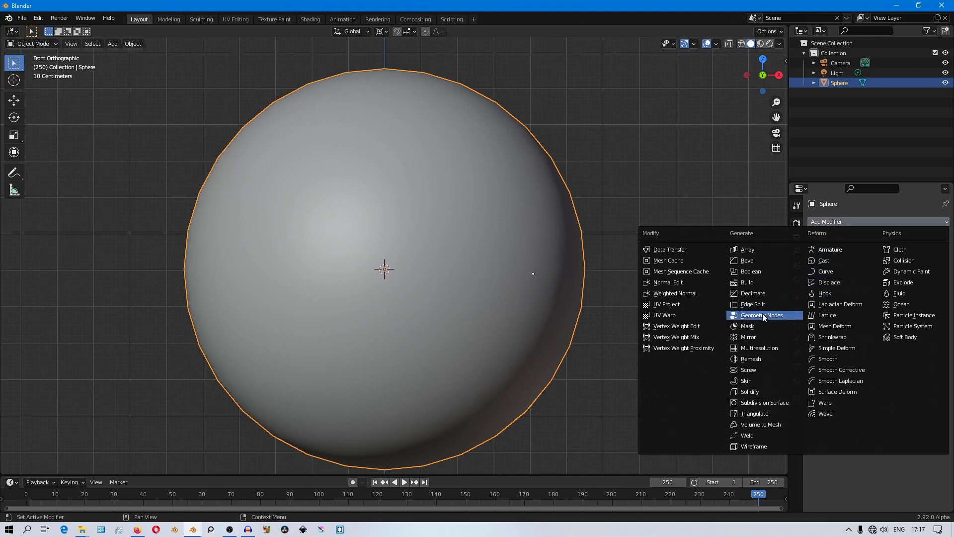
pyautogui.click(754, 402)
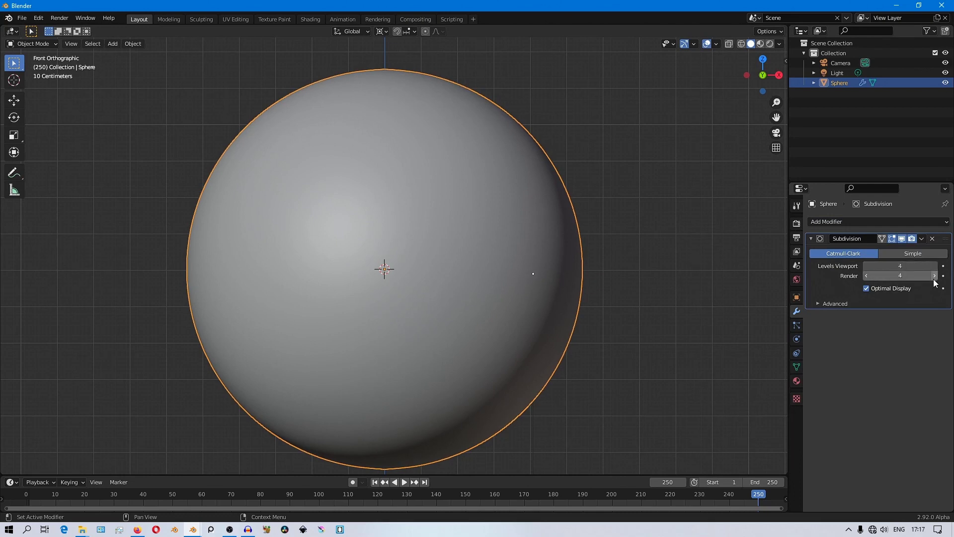
# Add a Displace modifier to the sphere after its Subdivision modifier
pyautogui.click(822, 222)
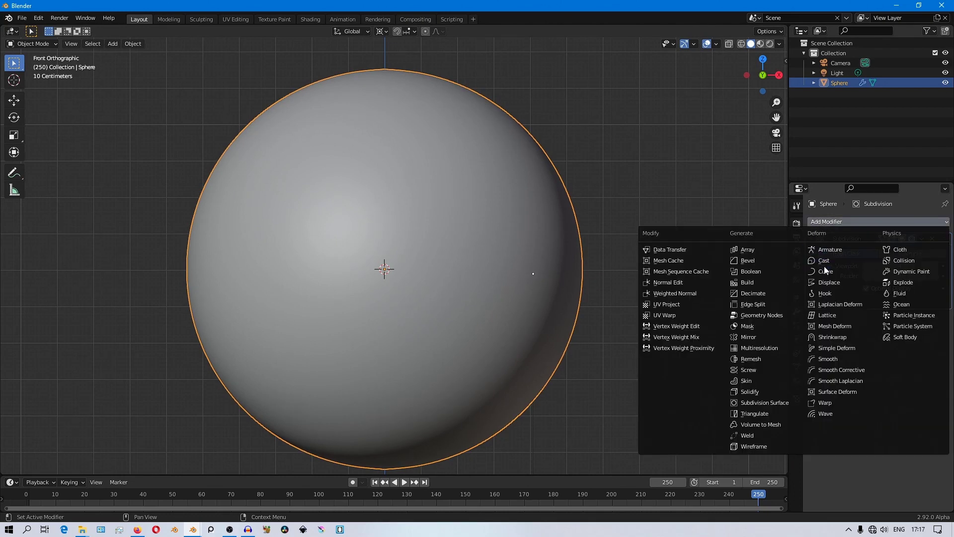
pyautogui.click(830, 282)
pyautogui.scroll(-2, 678, 260)
pyautogui.scroll(1, 678, 263)
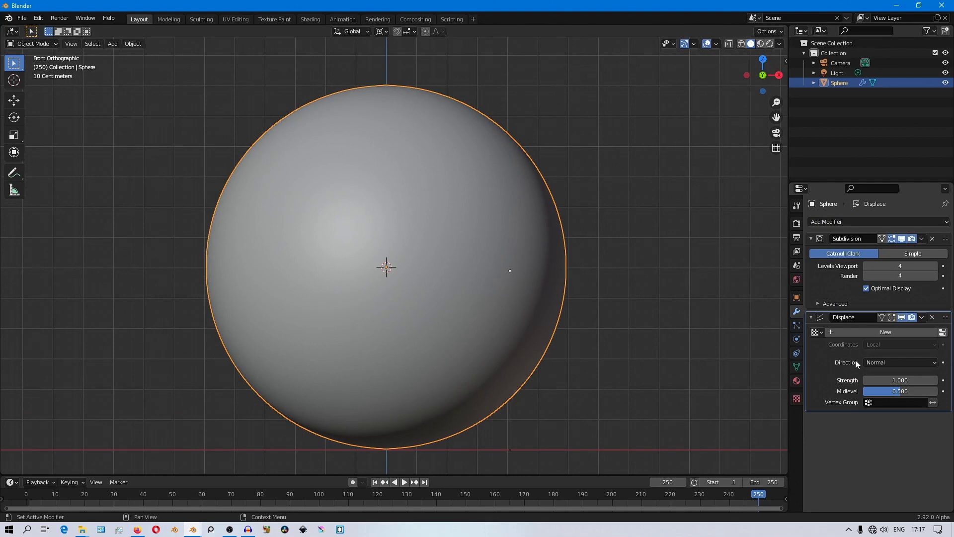
# Assign a new Clouds texture to the Displace modifier and set the displacement strength to -0.060
pyautogui.click(854, 333)
pyautogui.click(942, 332)
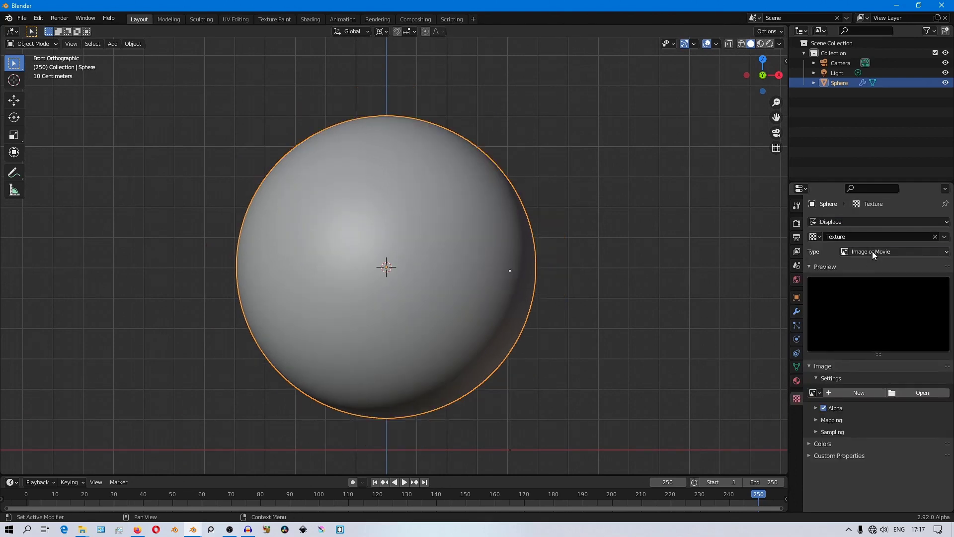
pyautogui.click(872, 251)
pyautogui.click(862, 285)
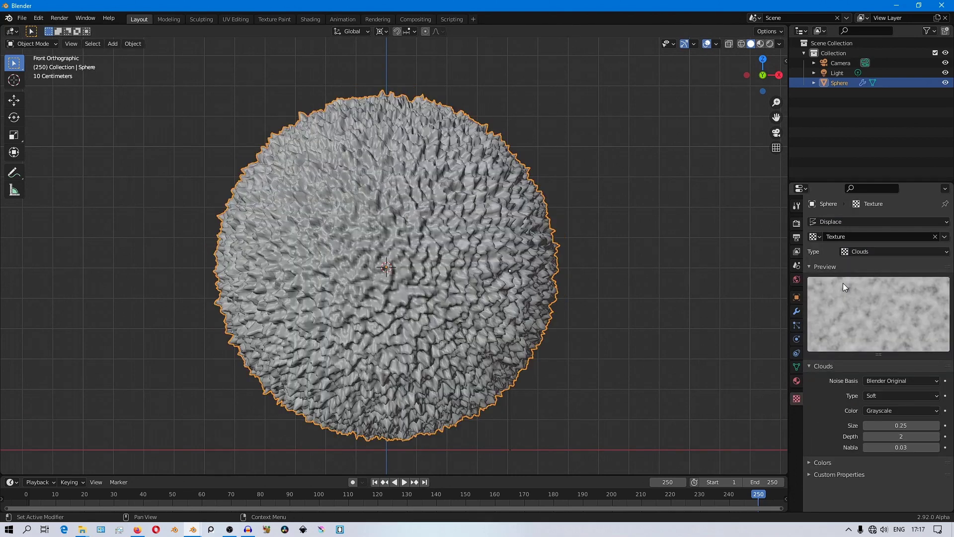
pyautogui.click(797, 312)
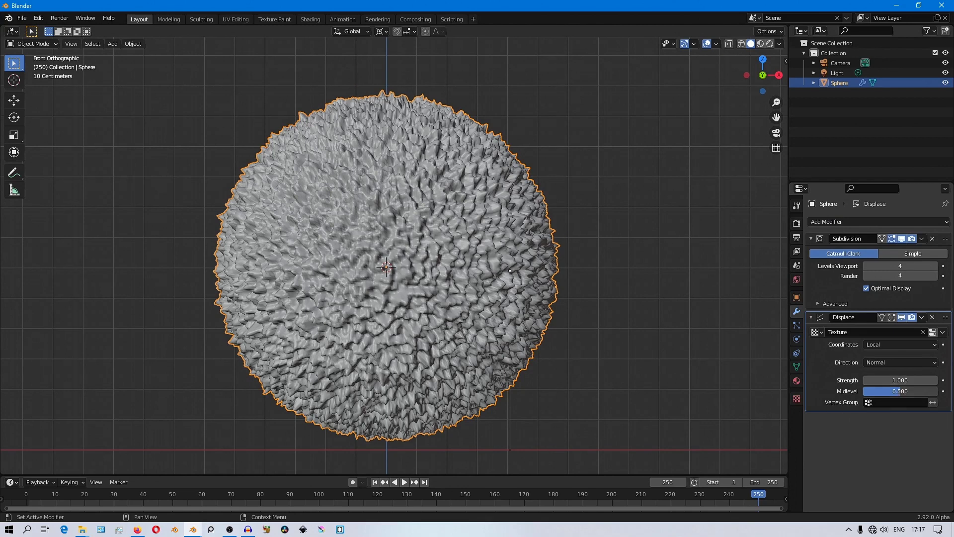
pyautogui.moveTo(900, 380); pyautogui.dragTo(855, 379)
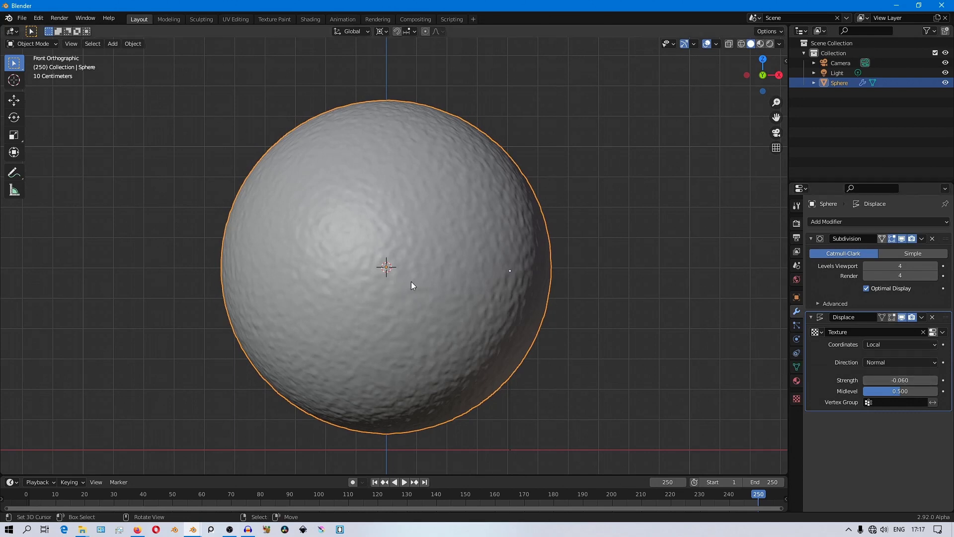
# Add a plain axes empty at the sphere's centre and scale it up to about 7.77
pyautogui.hotkey('shift', 'a')
pyautogui.moveTo(416, 279)
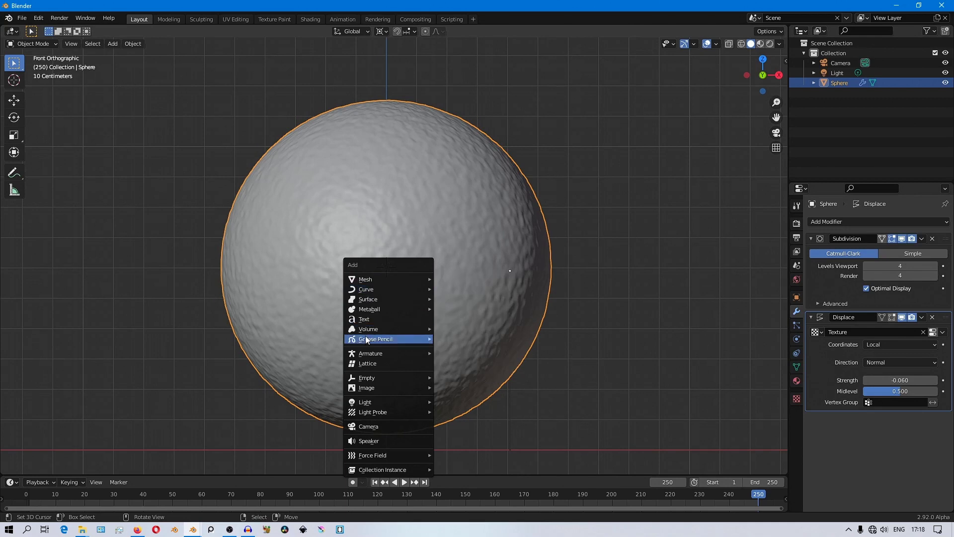
pyautogui.moveTo(392, 378)
pyautogui.click(465, 379)
pyautogui.press('s')
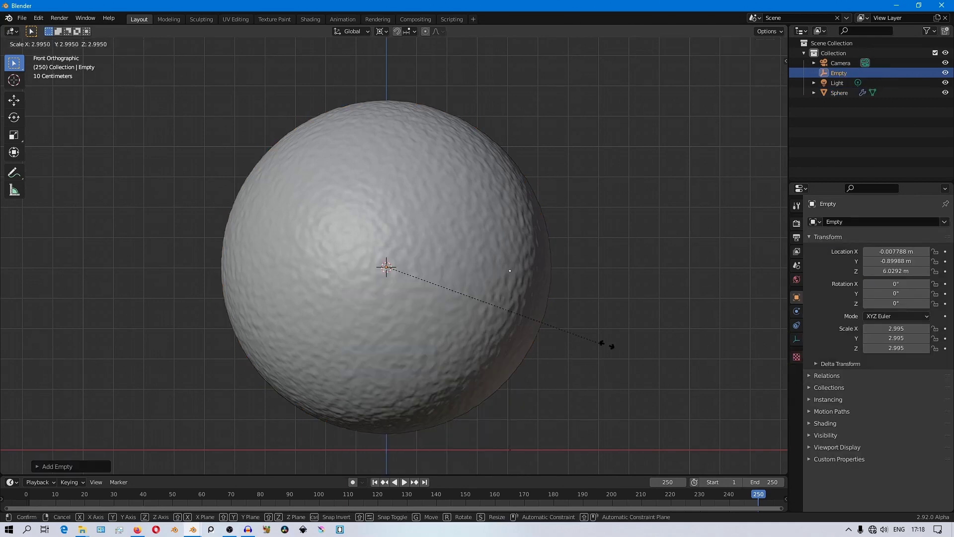
pyautogui.click(187, 366)
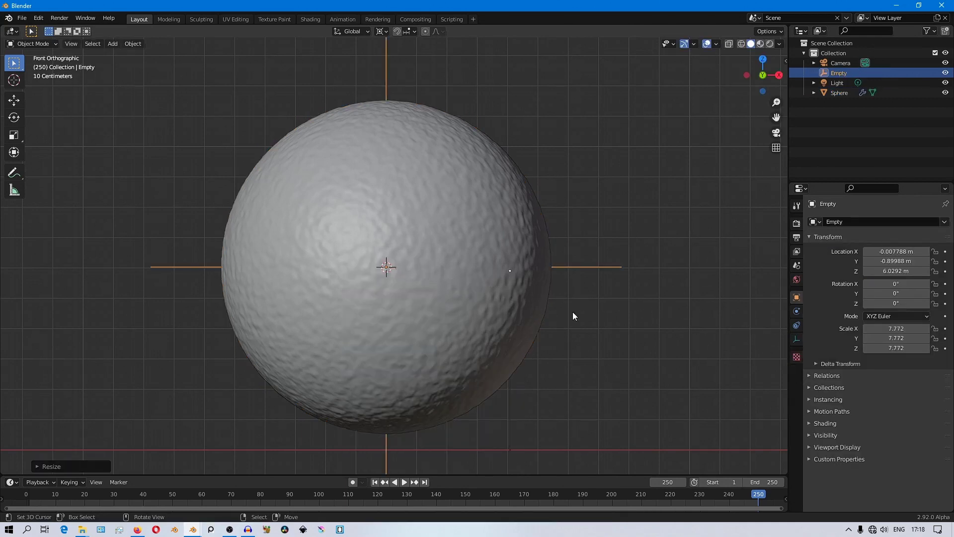
# Set the sphere's Displace modifier coordinates to Object and assign the empty as the coordinate object
pyautogui.click(543, 318)
pyautogui.click(878, 344)
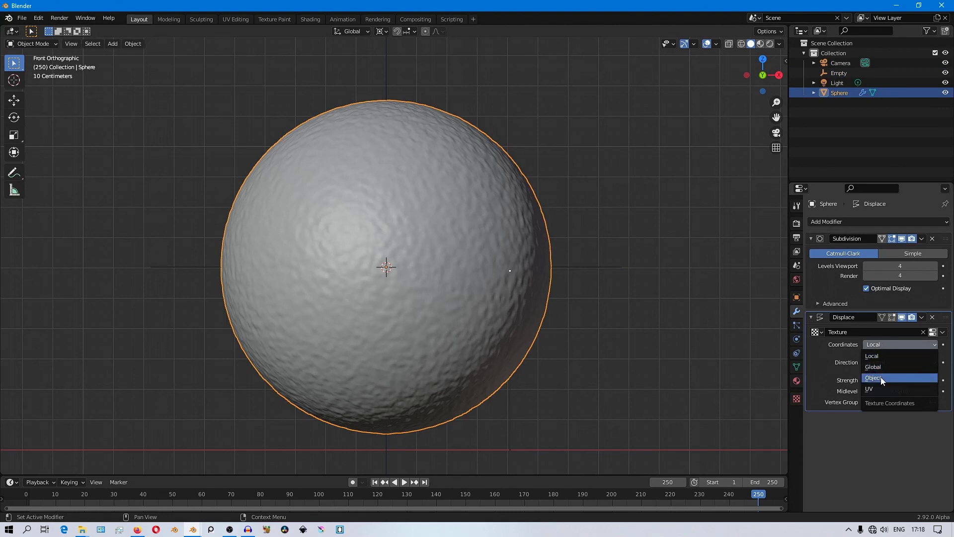
pyautogui.click(881, 378)
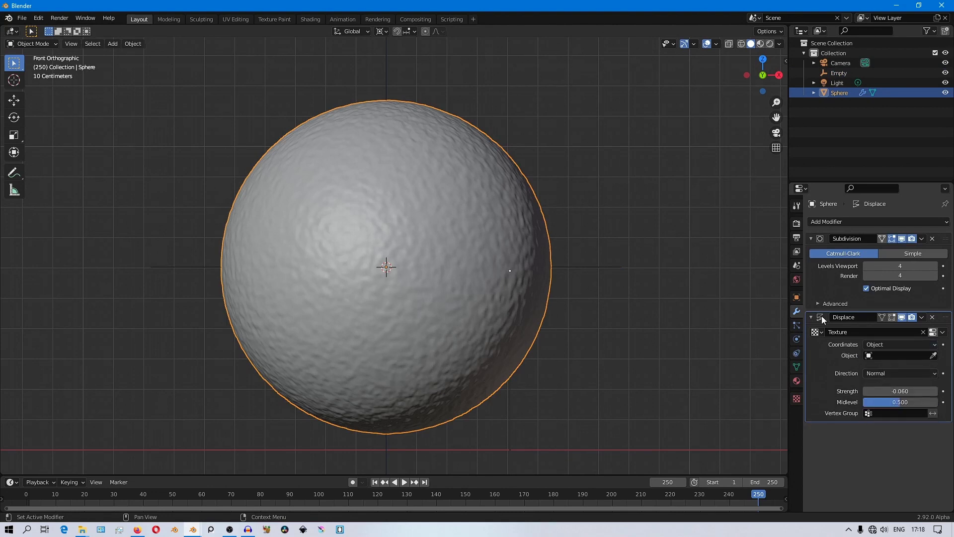
pyautogui.click(933, 356)
pyautogui.click(611, 267)
# Apply the scale of the empty
pyautogui.click(603, 267)
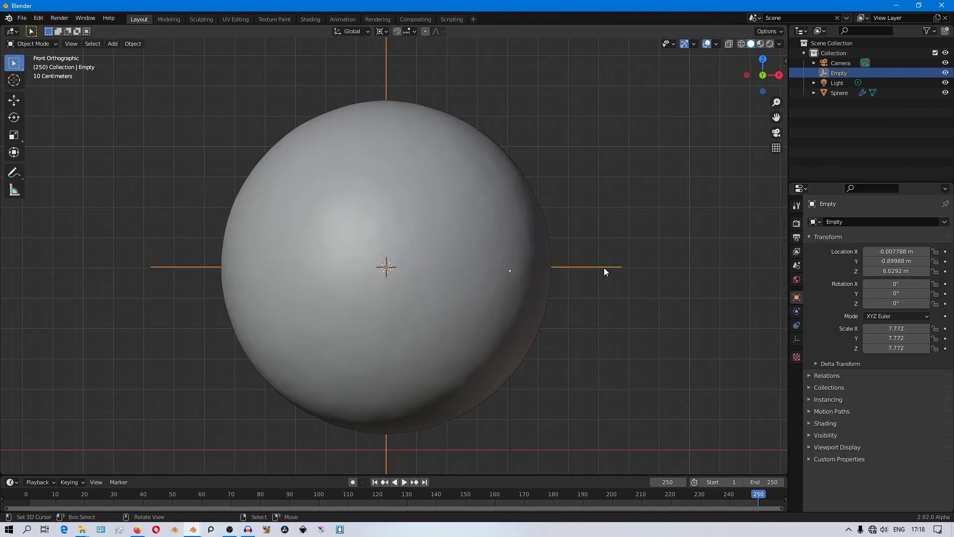
pyautogui.hotkey('ctrl', 'a')
pyautogui.click(604, 268)
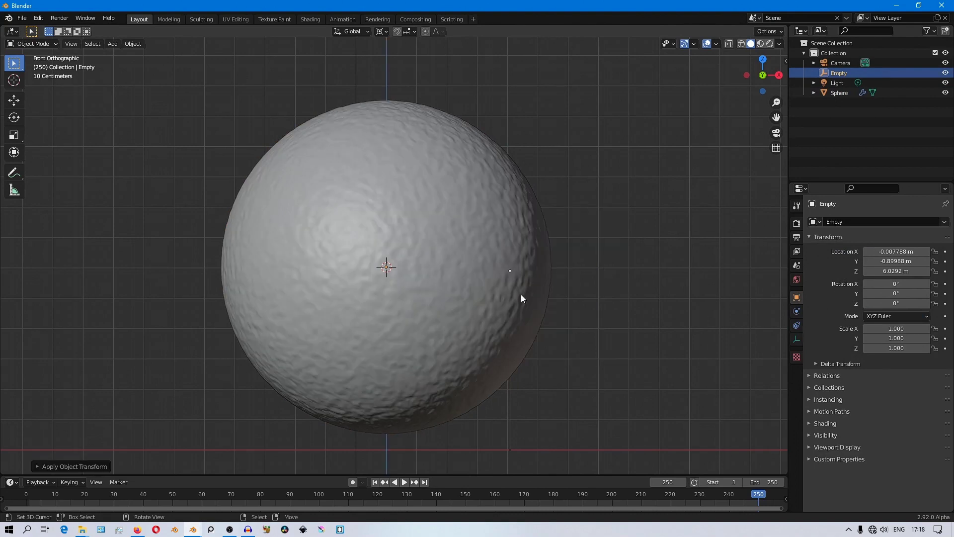
# Enlarge the empty beyond the sphere's outline to a scale of about 8.38
pyautogui.press('s')
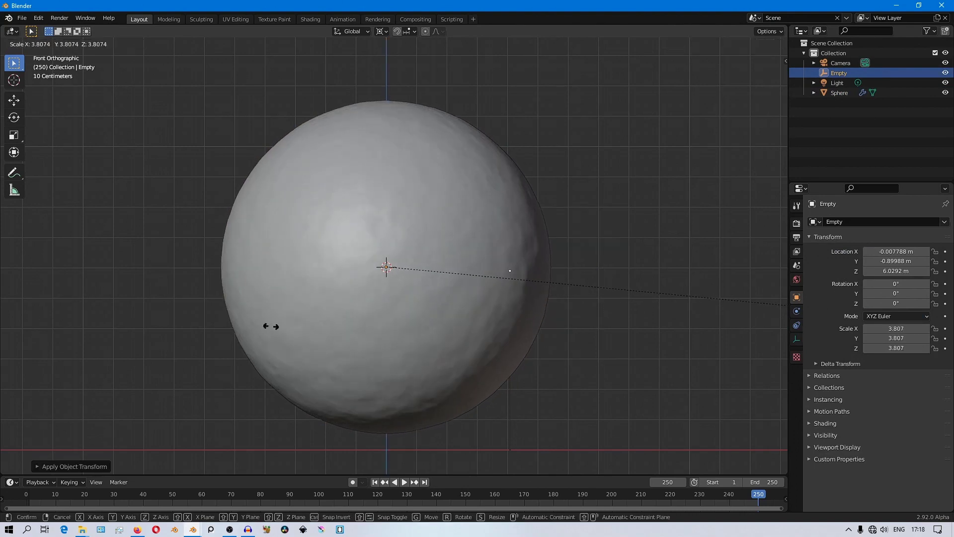
pyautogui.press('Escape')
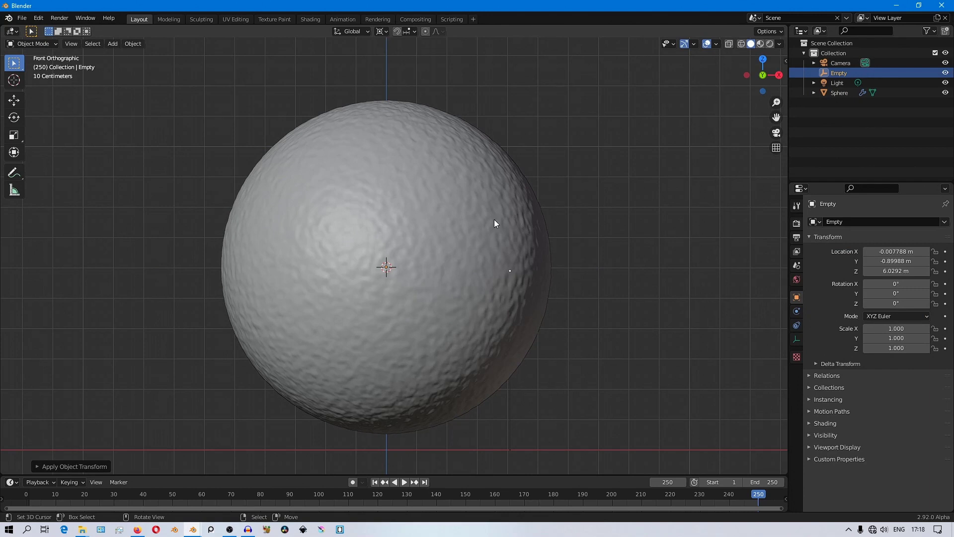
pyautogui.click(796, 357)
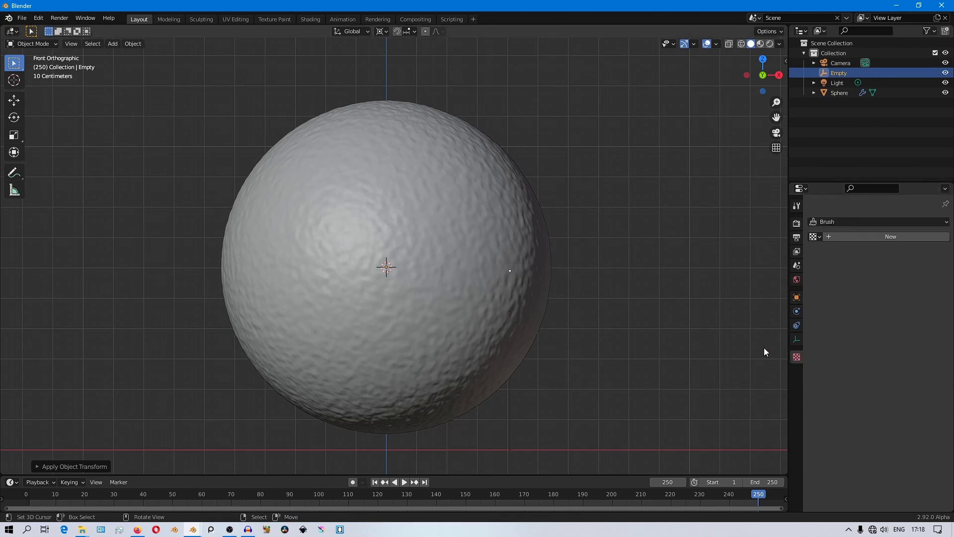
pyautogui.press('s')
pyautogui.click(127, 355)
# Reduce the size of the sphere's Clouds displacement texture to 0.000 for fine surface detail
pyautogui.rightClick(536, 334)
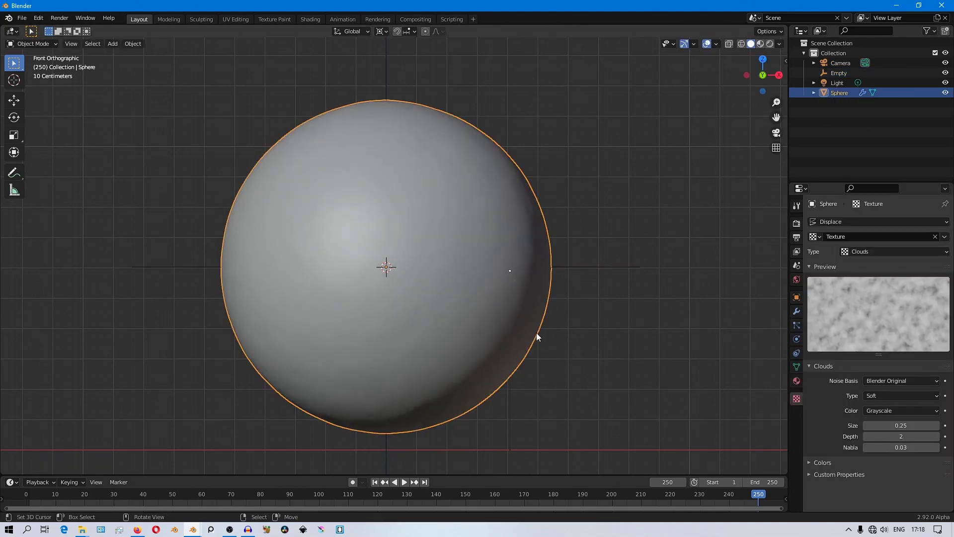
pyautogui.moveTo(902, 426)
pyautogui.mouseDown()
pyautogui.moveTo(915, 426)
pyautogui.moveTo(887, 425)
pyautogui.mouseUp()
pyautogui.scroll(4, 534, 240)
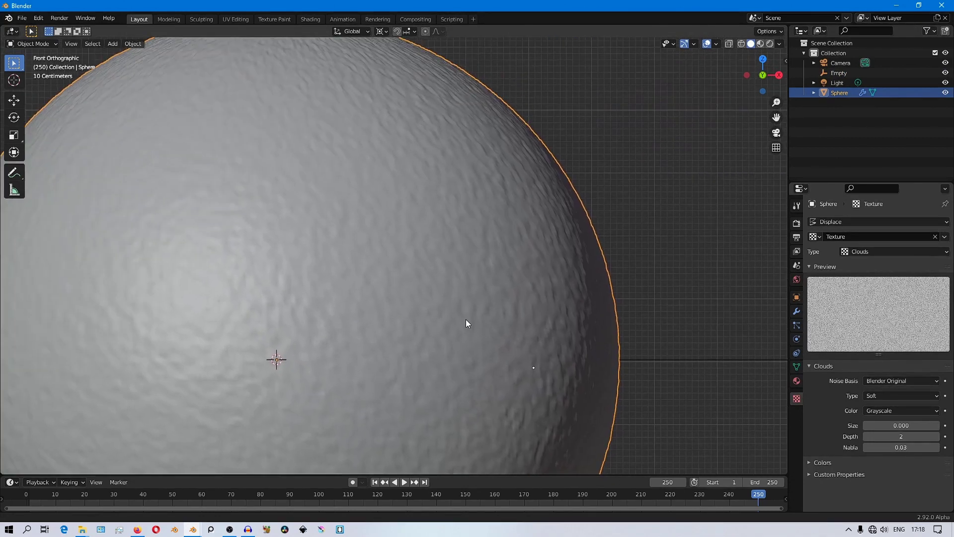
# Try a free trackball rotation of the empty in front view to shift the displacement pattern
pyautogui.click(652, 361)
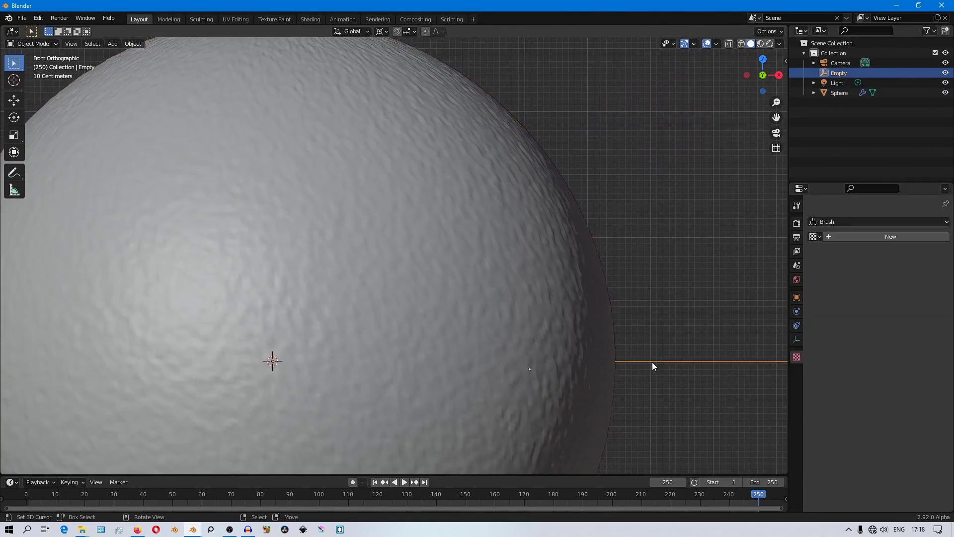
pyautogui.press('r')
pyautogui.press('r')
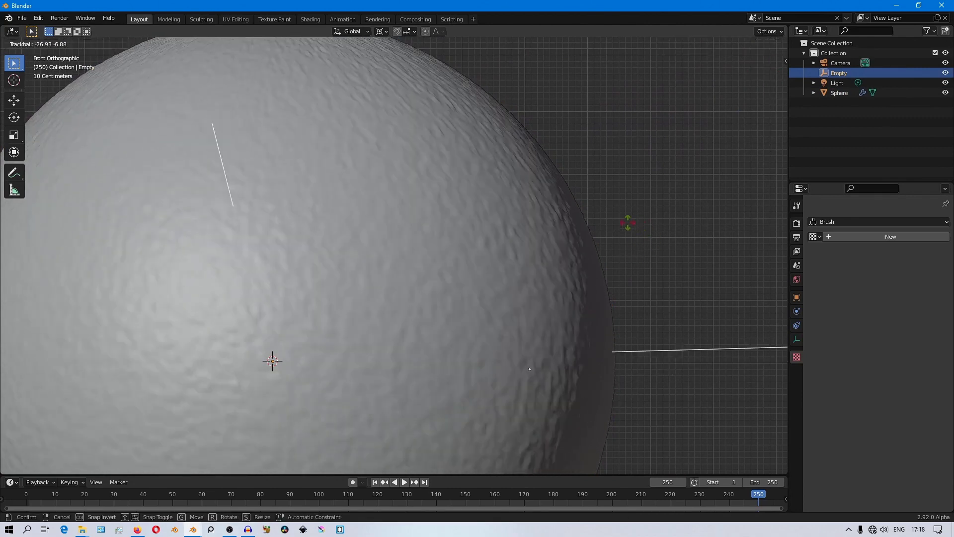
pyautogui.rightClick(650, 278)
# Try moving the empty and rotating it freely while viewing the sphere in perspective
pyautogui.scroll(-4, 552, 247)
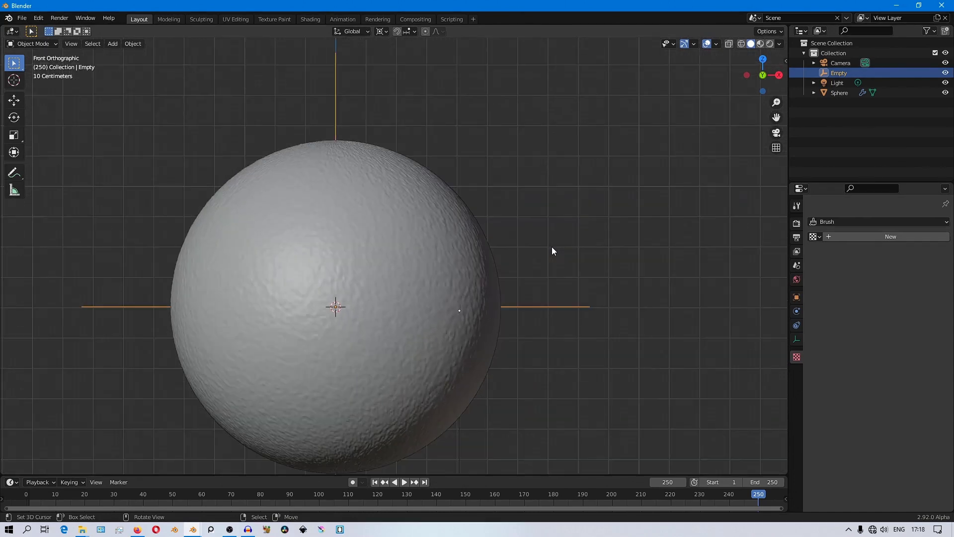
pyautogui.moveTo(513, 324); pyautogui.dragTo(443, 331, button='middle')
pyautogui.press('g')
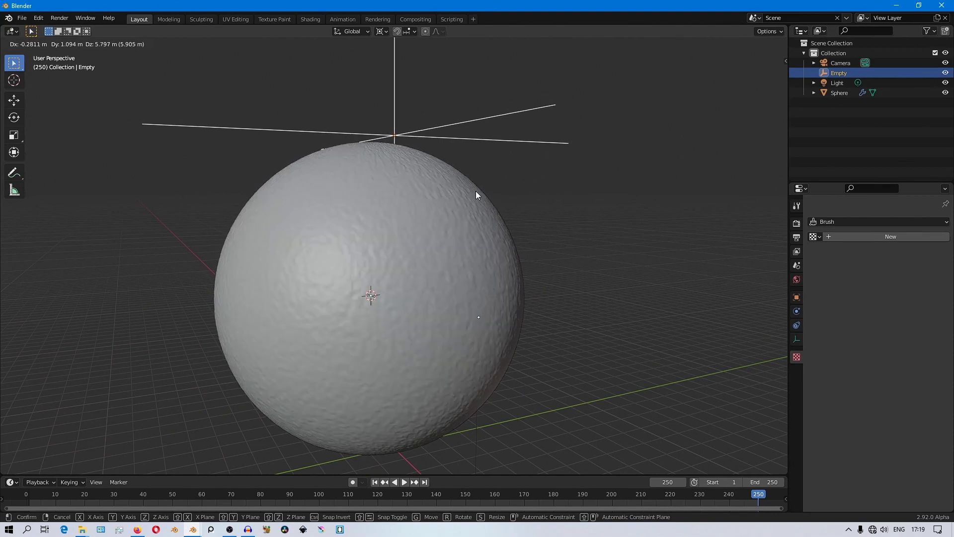
pyautogui.press('Escape')
pyautogui.press('r')
pyautogui.press('r')
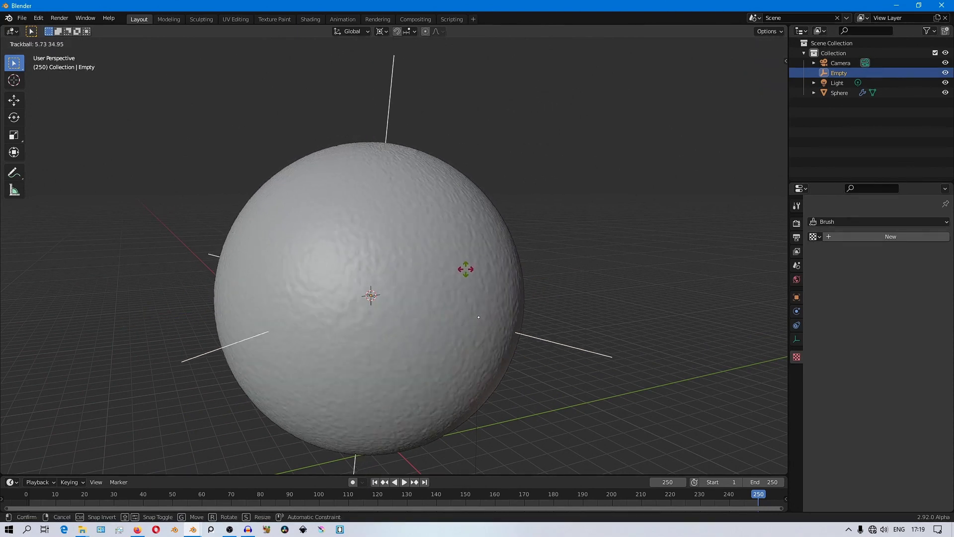
pyautogui.rightClick(631, 264)
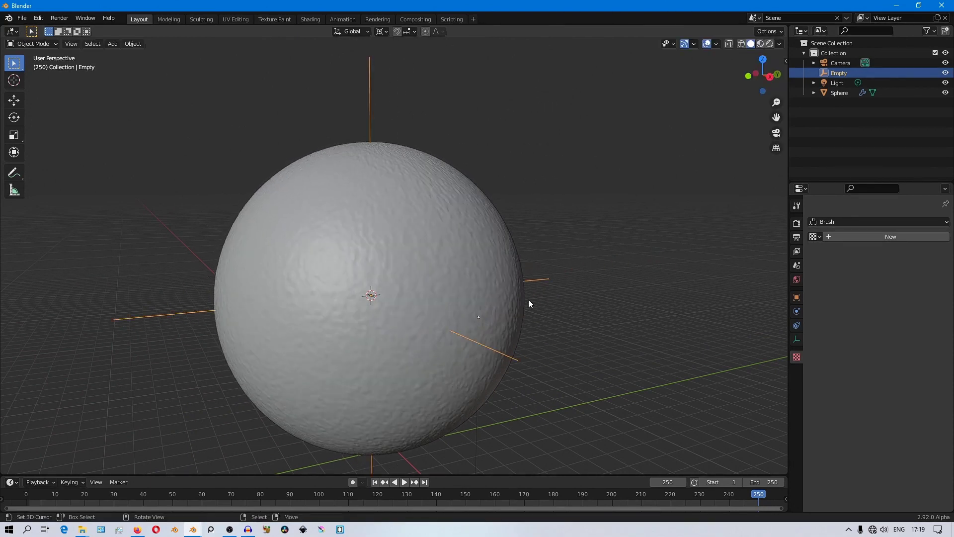
# Try further trackball rotations of the empty from other viewing angles to shift the sphere's displacement
pyautogui.moveTo(350, 306); pyautogui.dragTo(398, 297, button='middle')
pyautogui.press('r')
pyautogui.press('r')
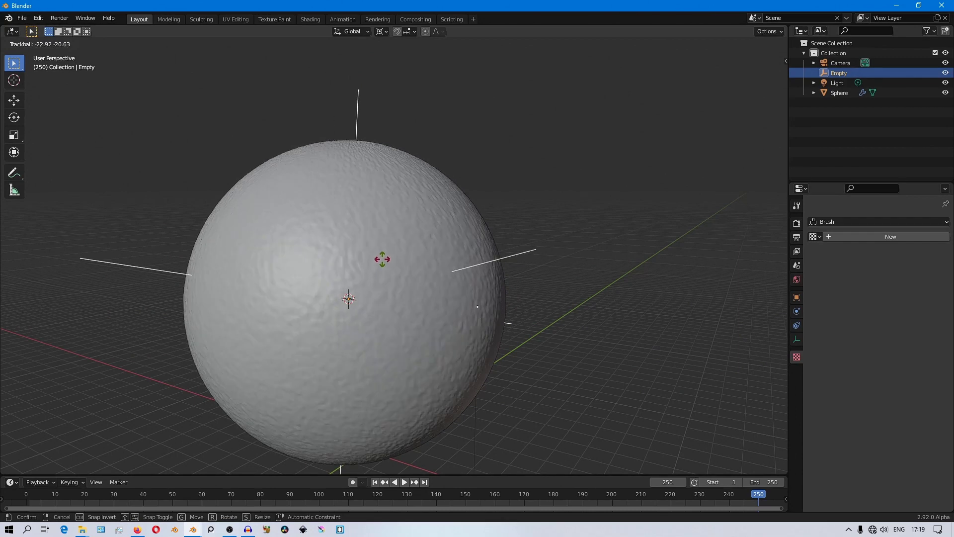
pyautogui.click(424, 267)
pyautogui.moveTo(424, 267); pyautogui.dragTo(382, 311, button='middle')
pyautogui.press('r')
pyautogui.press('r')
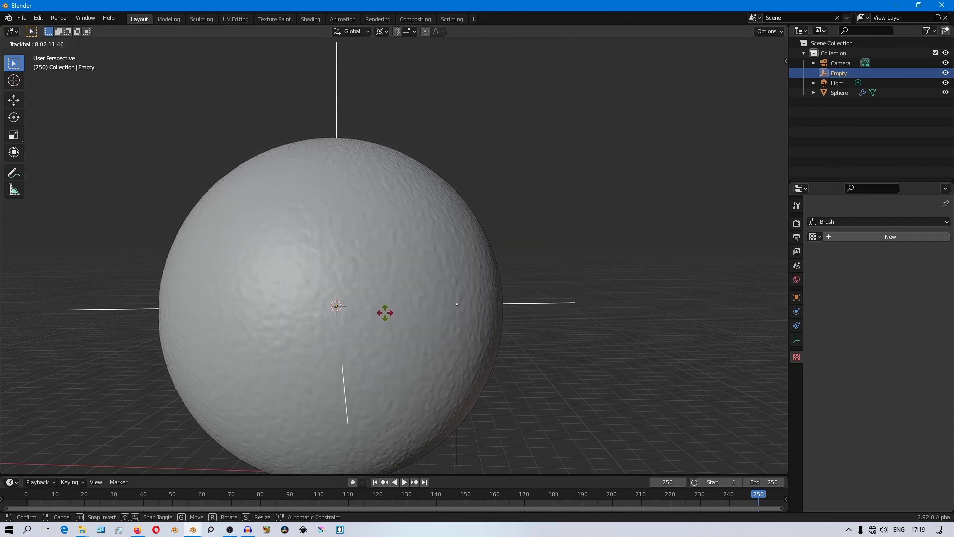
pyautogui.click(367, 267)
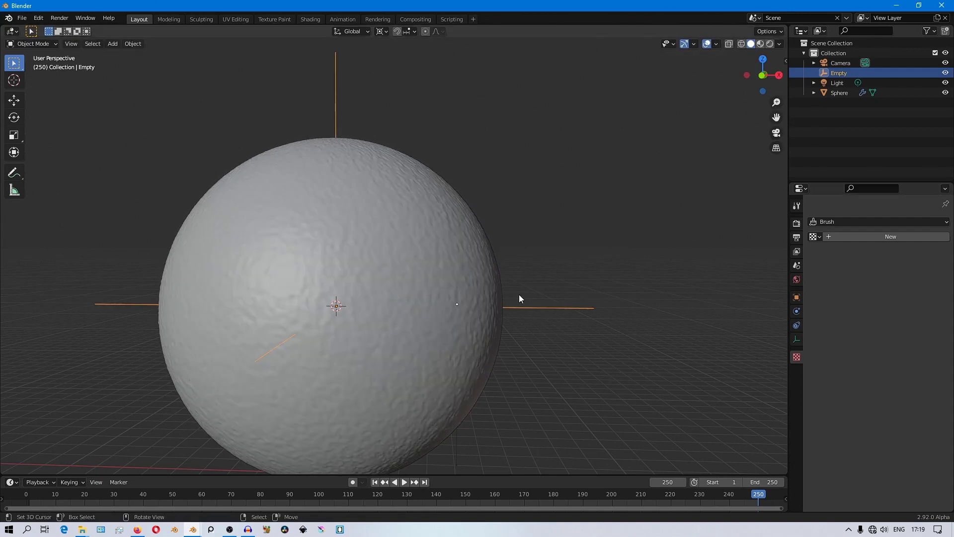
# Select the sphere and display its modifier settings with the model in front view
pyautogui.click(797, 297)
pyautogui.click(398, 305)
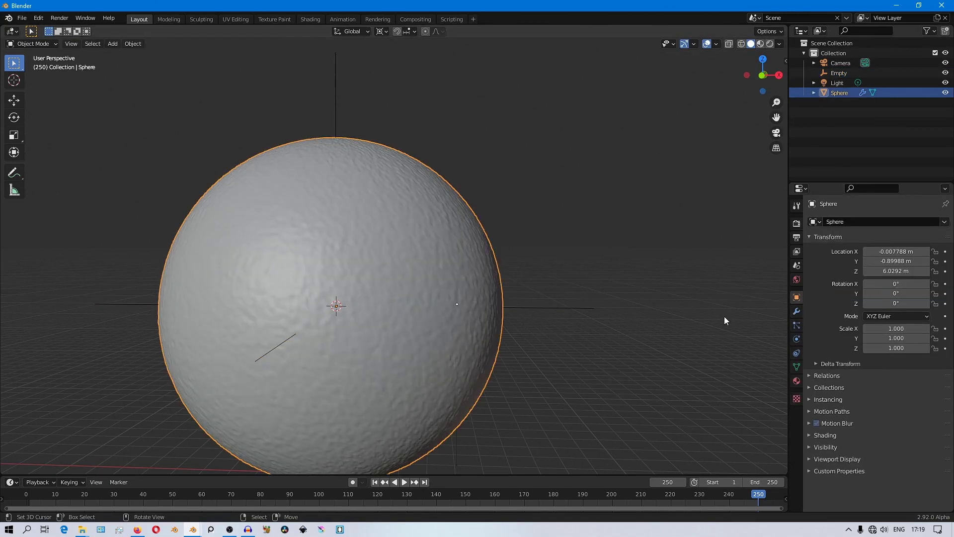
pyautogui.click(797, 311)
pyautogui.keyDown('shift'); pyautogui.moveTo(548, 260); pyautogui.dragTo(612, 217, button='middle'); pyautogui.keyUp('shift')
pyautogui.press('KP_1')
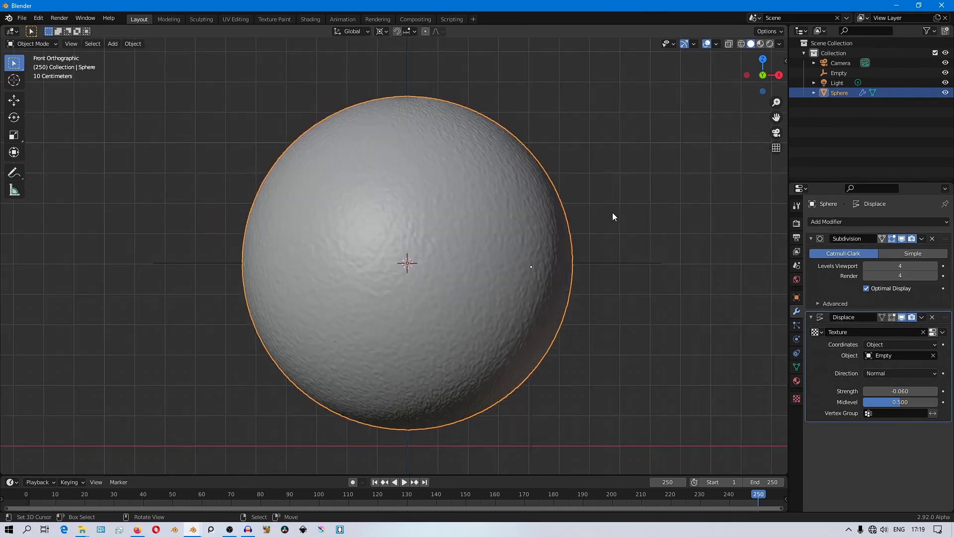
# Try another free trackball rotation of the empty while checking its rotation values
pyautogui.scroll(2, 612, 214)
pyautogui.scroll(-1, 621, 226)
pyautogui.click(631, 233)
pyautogui.press('r')
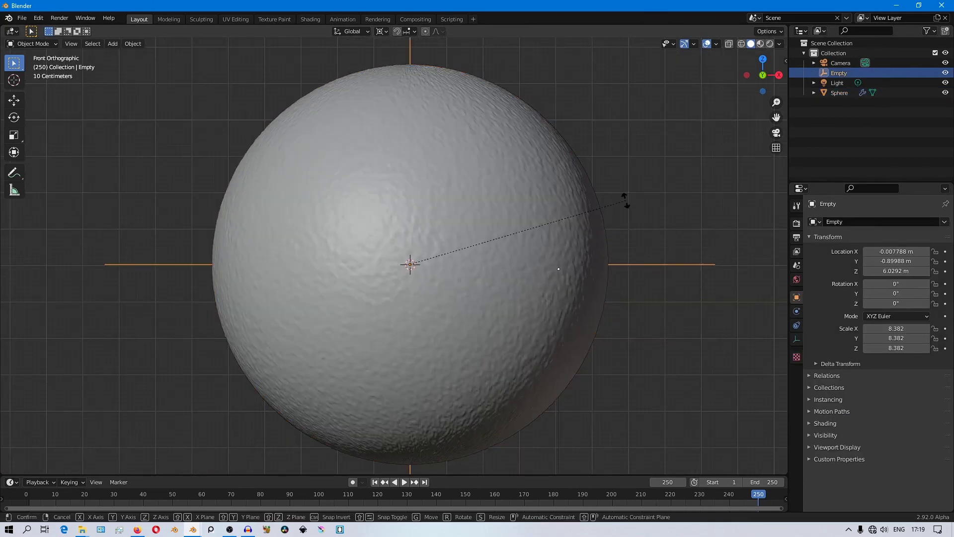
pyautogui.press('r')
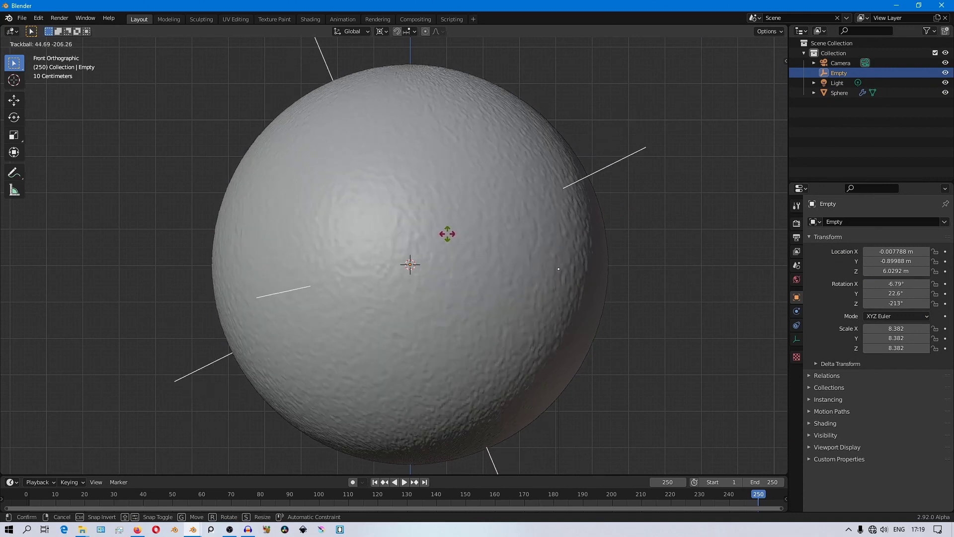
pyautogui.rightClick(530, 219)
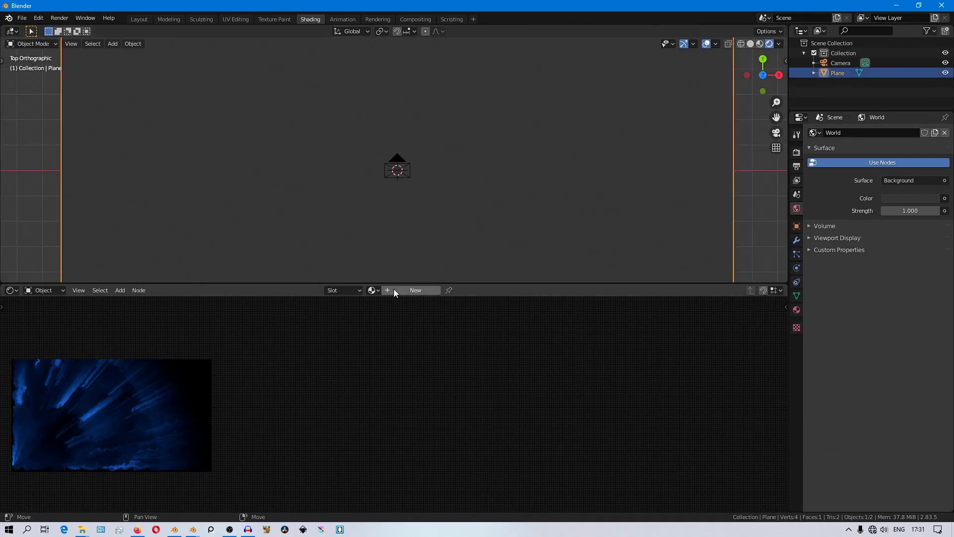
# Add a Noise Texture node to a new material on the plane and preview it through the camera
pyautogui.hotkey('shift', 'a')
pyautogui.moveTo(306, 396)
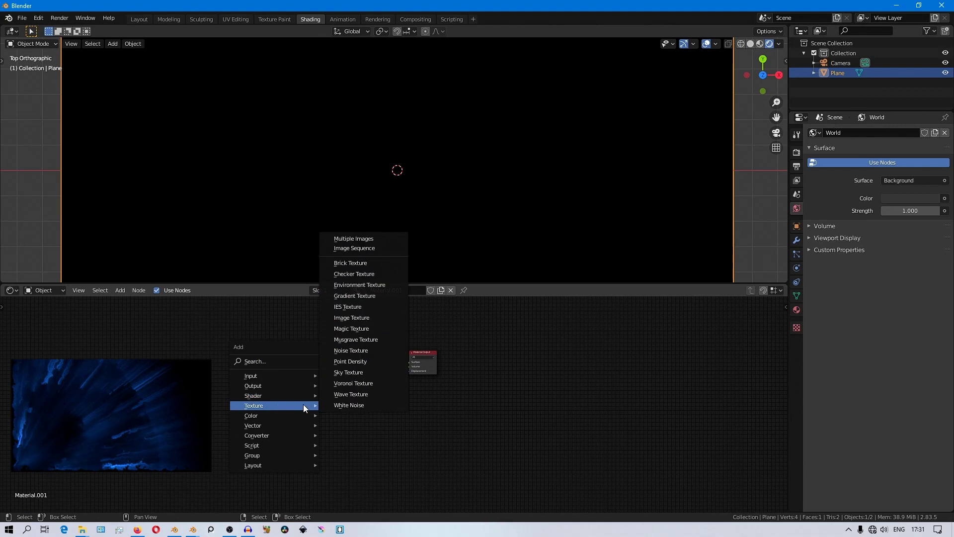
pyautogui.click(349, 352)
pyautogui.click(326, 348)
pyautogui.scroll(10, 364, 353)
pyautogui.moveTo(365, 353); pyautogui.dragTo(450, 420, button='middle')
pyautogui.keyDown('ctrl'); pyautogui.keyDown('shift'); pyautogui.click(385, 375); pyautogui.keyUp('shift'); pyautogui.keyUp('ctrl')
pyautogui.press('KP_0')
# Raise the Noise Texture's scale, change its dimensions, and connect its Fac output to the Material Output's surface
pyautogui.moveTo(374, 413); pyautogui.dragTo(542, 414)
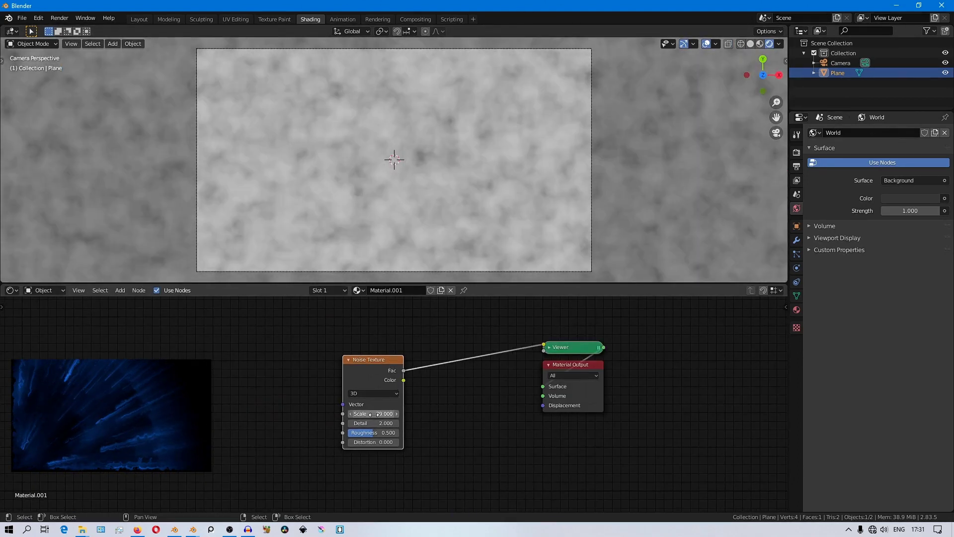
pyautogui.click(375, 393)
pyautogui.click(373, 443)
pyautogui.moveTo(373, 360); pyautogui.dragTo(265, 349)
pyautogui.moveTo(296, 360); pyautogui.dragTo(543, 387)
# Insert a color ramp between the Noise Texture and the Material Output and shift its dark stop inward
pyautogui.moveTo(428, 380); pyautogui.dragTo(601, 378, button='middle')
pyautogui.scroll(5, 497, 405)
pyautogui.hotkey('shift', 'a')
pyautogui.moveTo(468, 441)
pyautogui.click(553, 309)
pyautogui.click(540, 376)
pyautogui.moveTo(540, 375); pyautogui.dragTo(463, 375, button='middle')
pyautogui.moveTo(450, 410); pyautogui.dragTo(488, 410)
# Fine-tune the Noise Texture's settings and the color ramp's interpolation and stop position to shape the noise contrast
pyautogui.moveTo(344, 421); pyautogui.dragTo(389, 420)
pyautogui.click(566, 390)
pyautogui.moveTo(490, 410); pyautogui.dragTo(525, 411)
pyautogui.click(564, 448)
pyautogui.moveTo(344, 435); pyautogui.dragTo(291, 407)
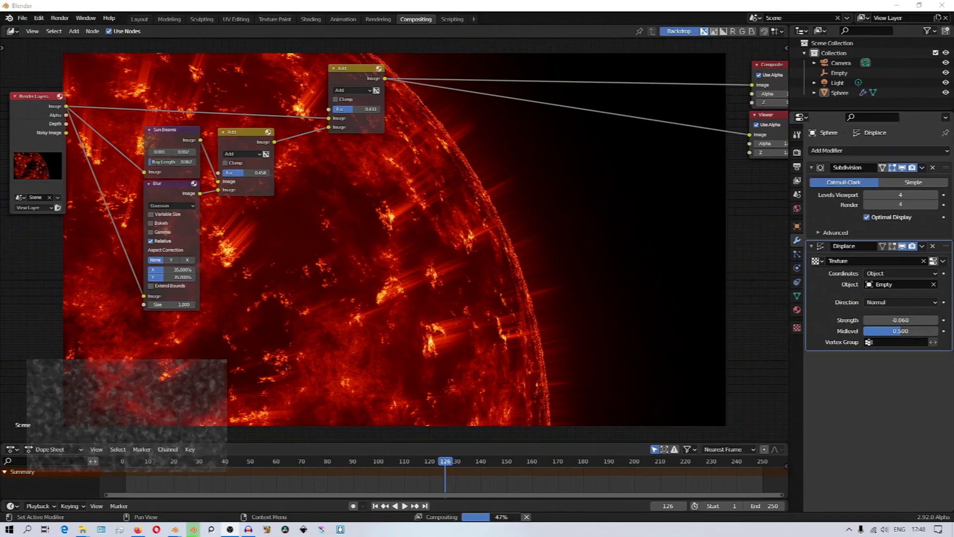
# Duplicate the Sun Beams node in the sun's compositing setup, preview the copy, and set its ray length to 0.258
pyautogui.click(175, 130)
pyautogui.hotkey('shift', 'd')
pyautogui.click(240, 337)
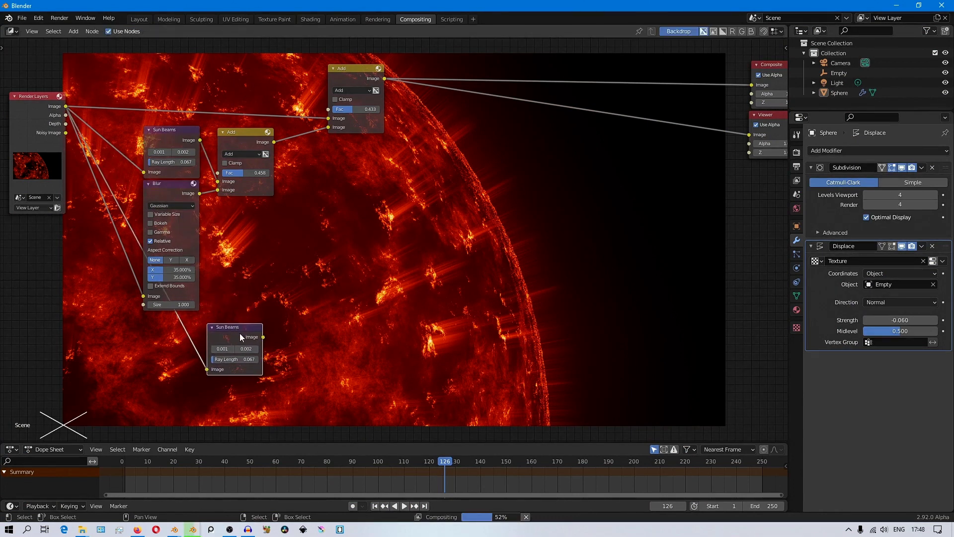
pyautogui.keyDown('ctrl'); pyautogui.keyDown('shift'); pyautogui.click(240, 335); pyautogui.keyUp('shift'); pyautogui.keyUp('ctrl')
pyautogui.moveTo(239, 357); pyautogui.dragTo(268, 357)
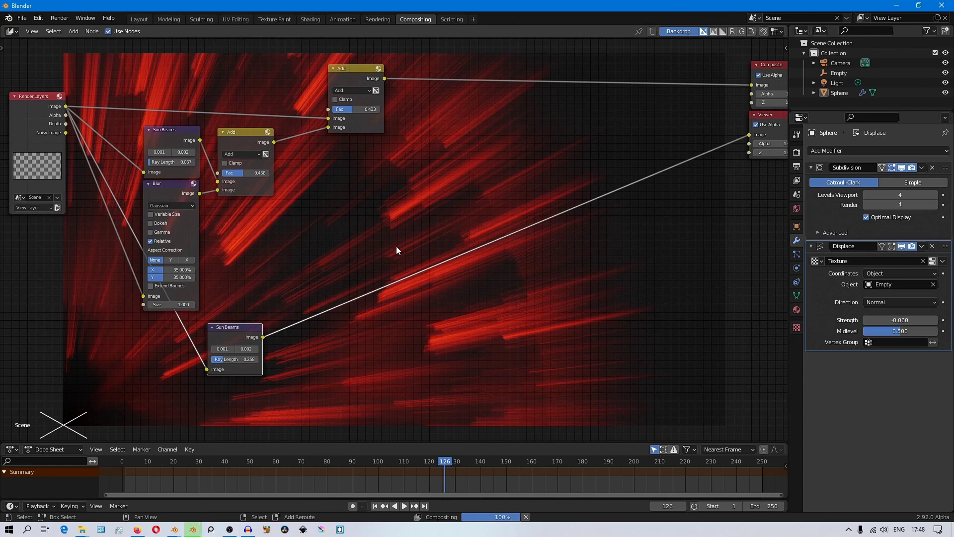
# Insert a Displace node between the duplicated Sun Beams node and the Viewer
pyautogui.hotkey('shift', 'a')
pyautogui.moveTo(380, 332)
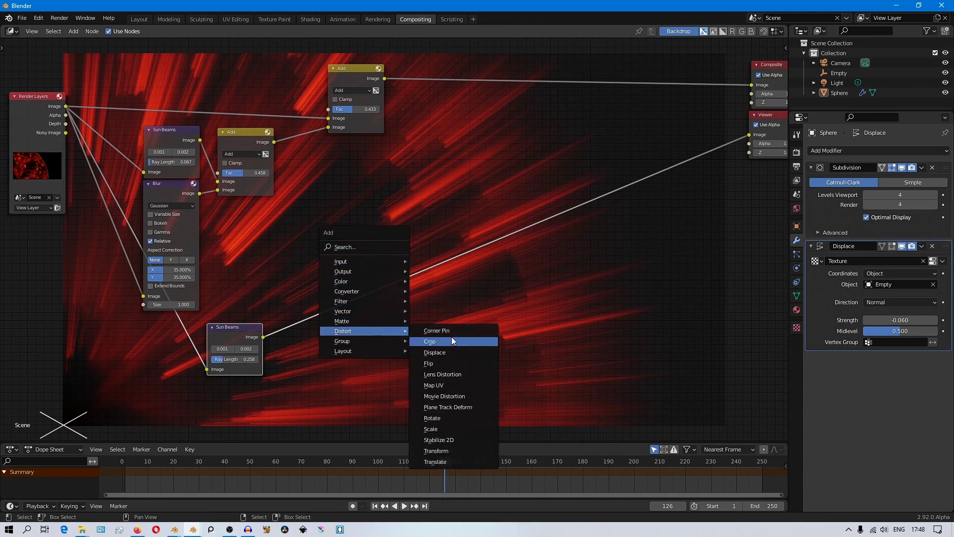
pyautogui.click(454, 352)
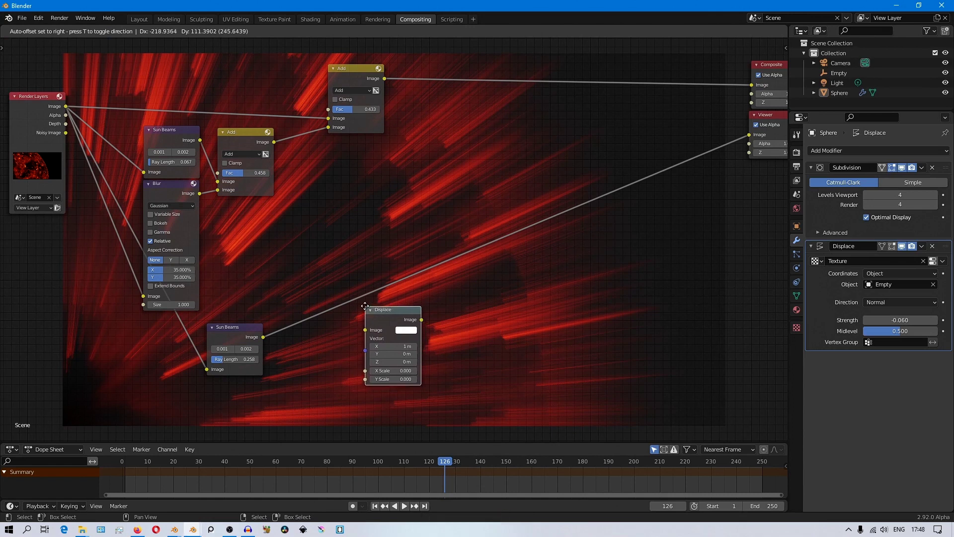
pyautogui.click(347, 287)
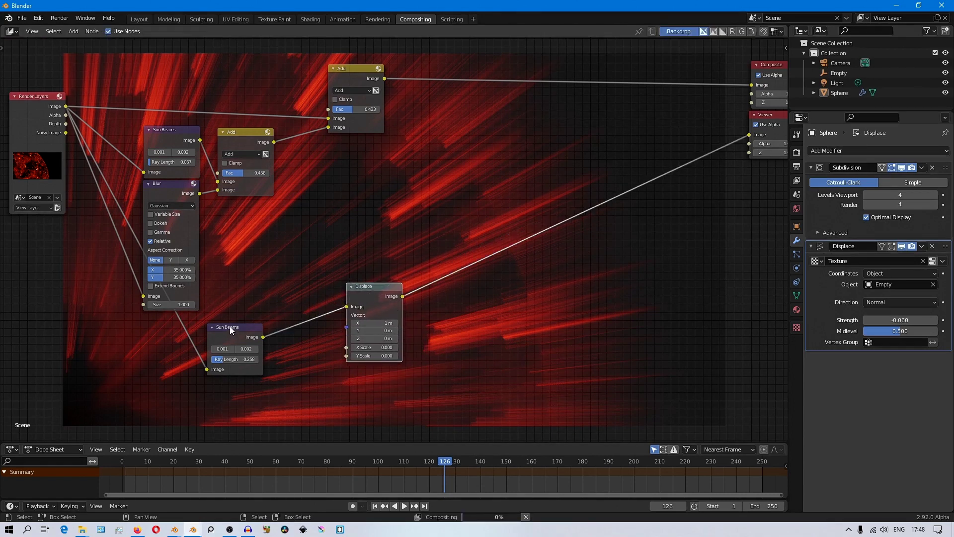
# Add a Movie Clip node with the rendered noise animation and connect its image output to the Displace node's vector input
pyautogui.moveTo(230, 326); pyautogui.dragTo(246, 319)
pyautogui.moveTo(201, 398); pyautogui.dragTo(218, 354, button='middle')
pyautogui.hotkey('shift', 'a')
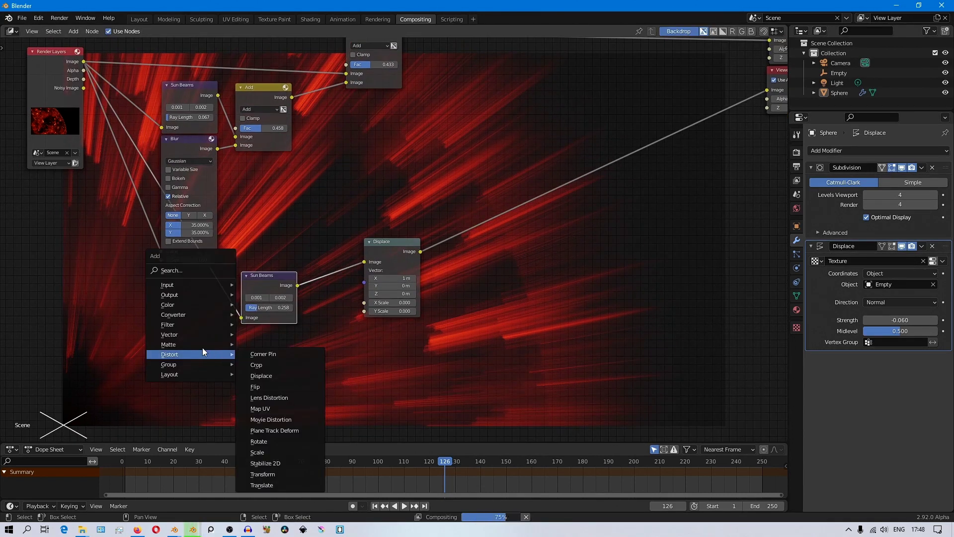
pyautogui.moveTo(175, 286)
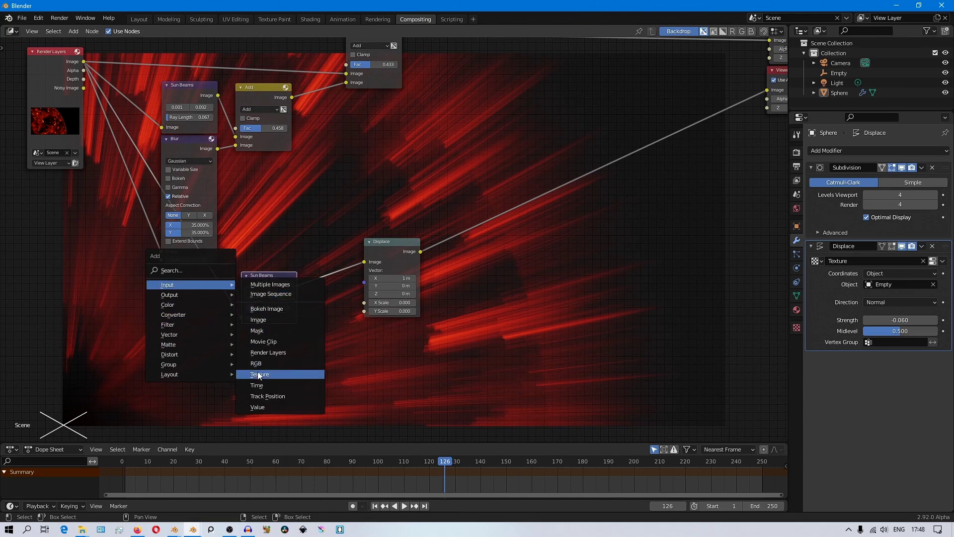
pyautogui.click(263, 342)
pyautogui.click(240, 329)
pyautogui.scroll(-2, 240, 329)
pyautogui.moveTo(249, 330); pyautogui.dragTo(248, 317, button='middle')
pyautogui.click(294, 404)
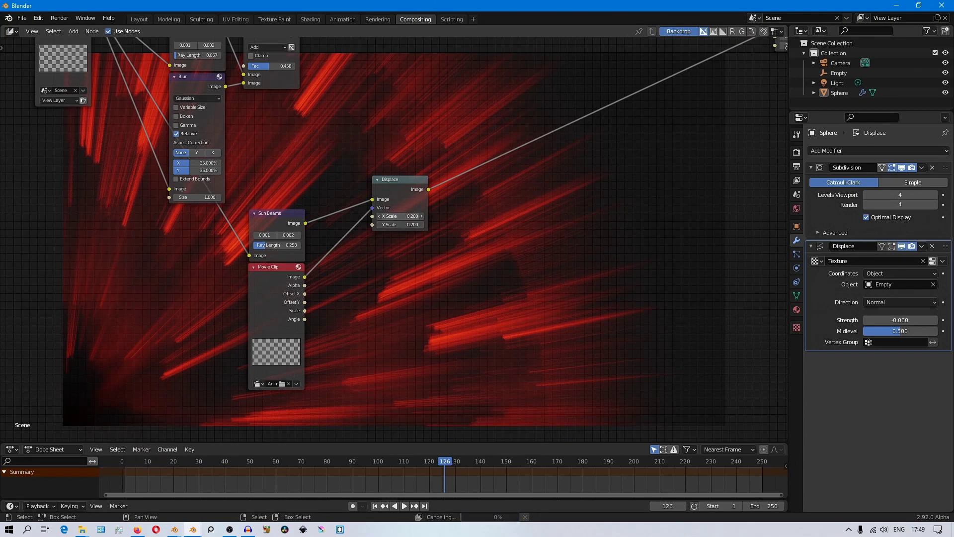
# Raise the Displace node's X and Y scale to 55.9 and scrub the timeline to frame 131
pyautogui.moveTo(400, 217); pyautogui.dragTo(430, 216)
pyautogui.moveTo(407, 216); pyautogui.dragTo(467, 217)
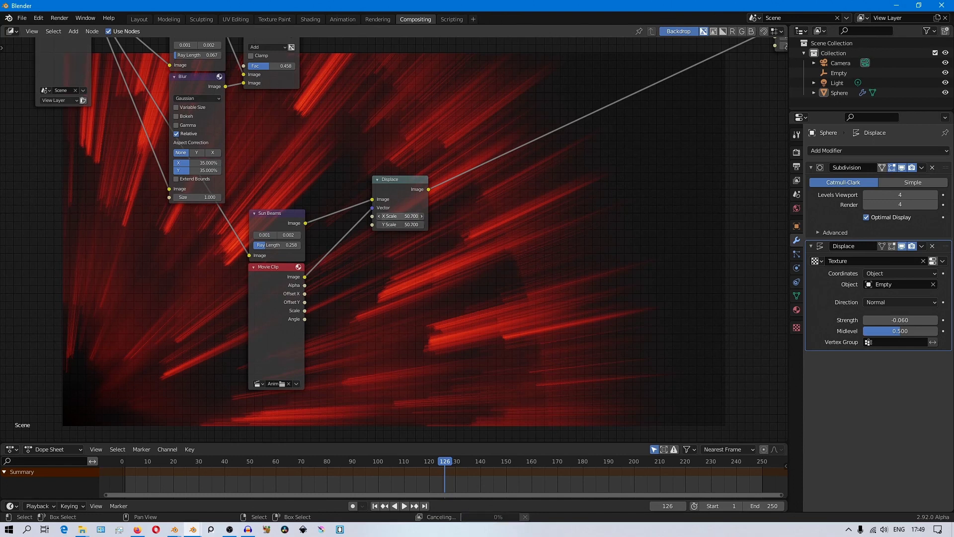
pyautogui.moveTo(400, 215); pyautogui.dragTo(404, 216)
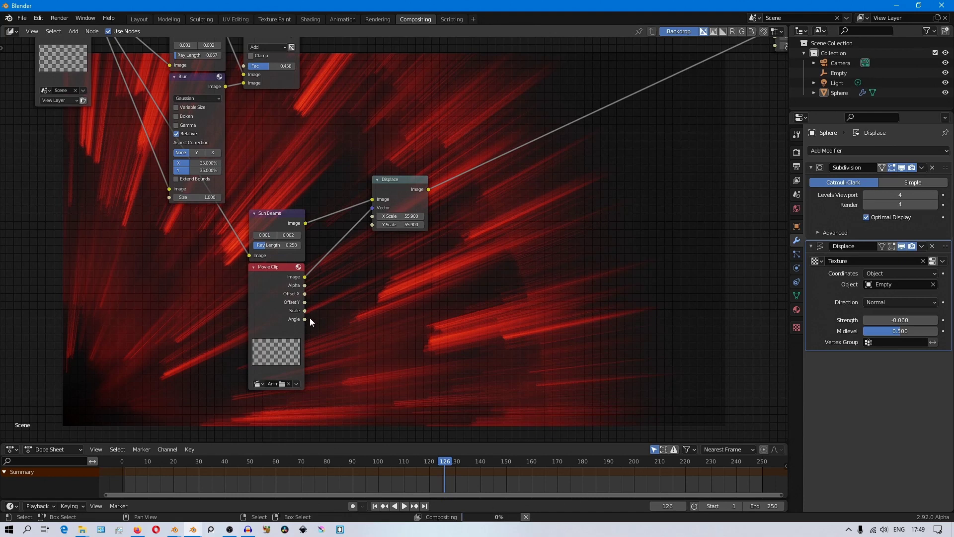
pyautogui.scroll(1, 303, 291)
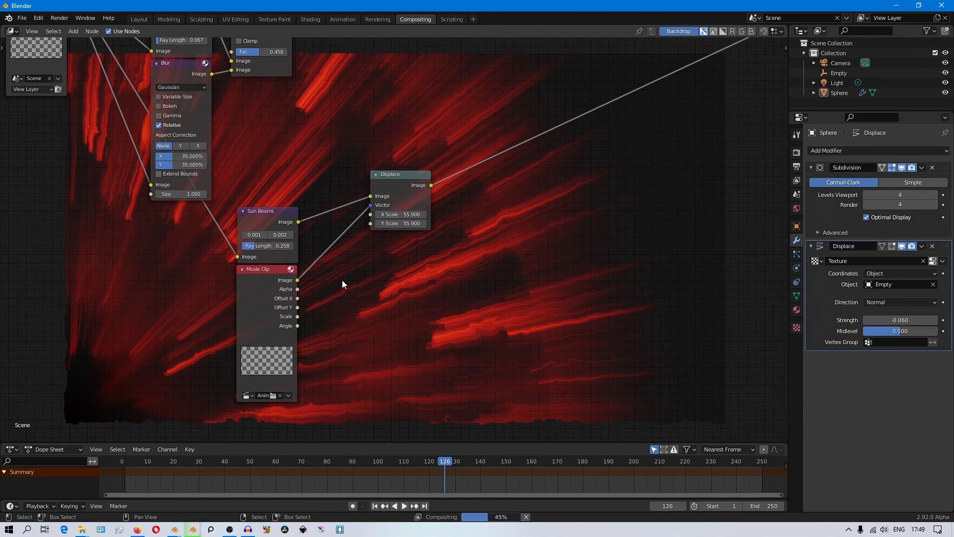
pyautogui.scroll(1, 342, 279)
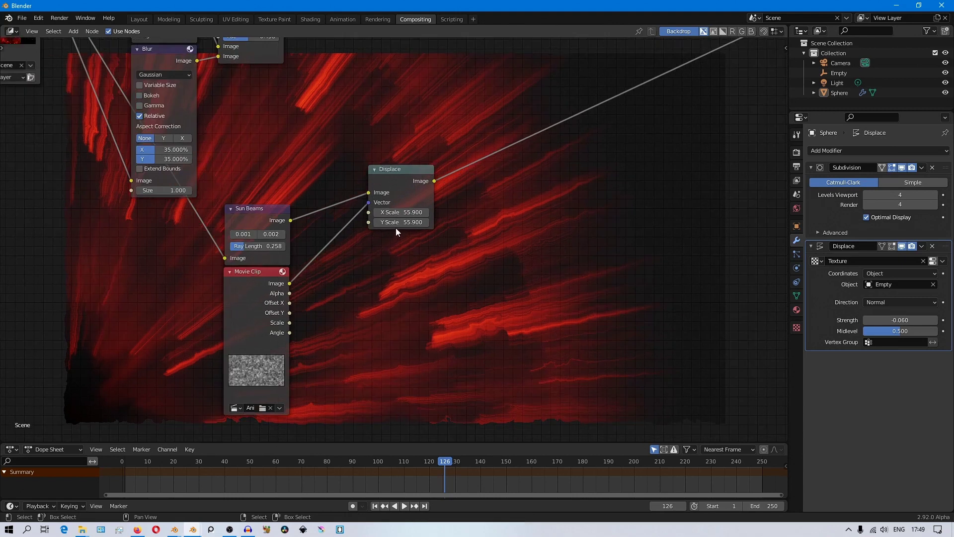
pyautogui.moveTo(444, 461); pyautogui.dragTo(447, 461)
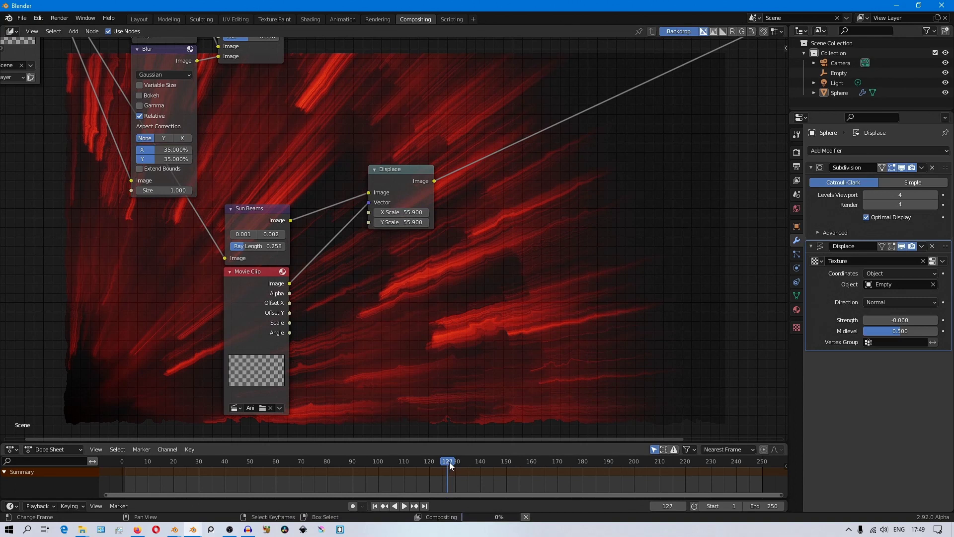
pyautogui.moveTo(452, 465); pyautogui.dragTo(457, 461)
# Blend the Displace output into the composite through a duplicated Add node at factor 1.000 and preview the combined result
pyautogui.scroll(-4, 429, 297)
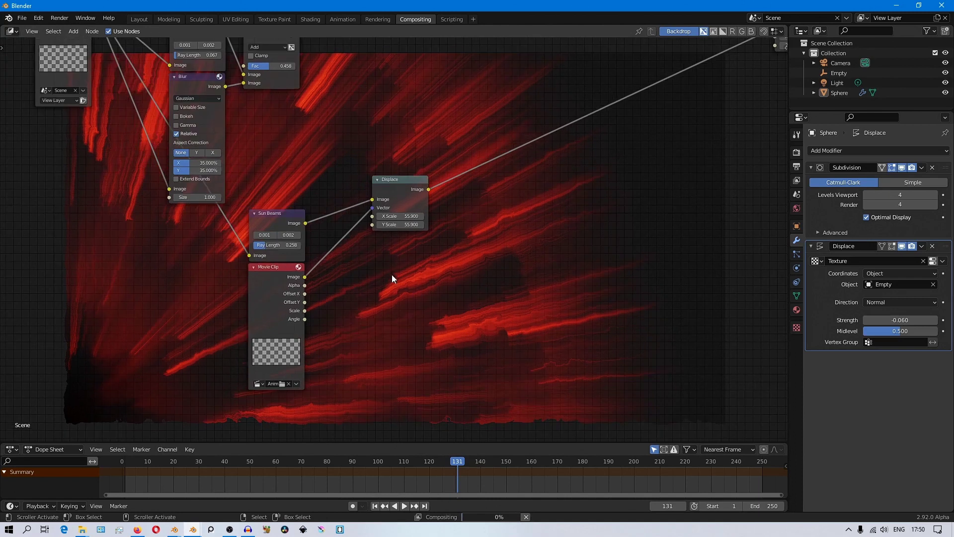
pyautogui.click(361, 112)
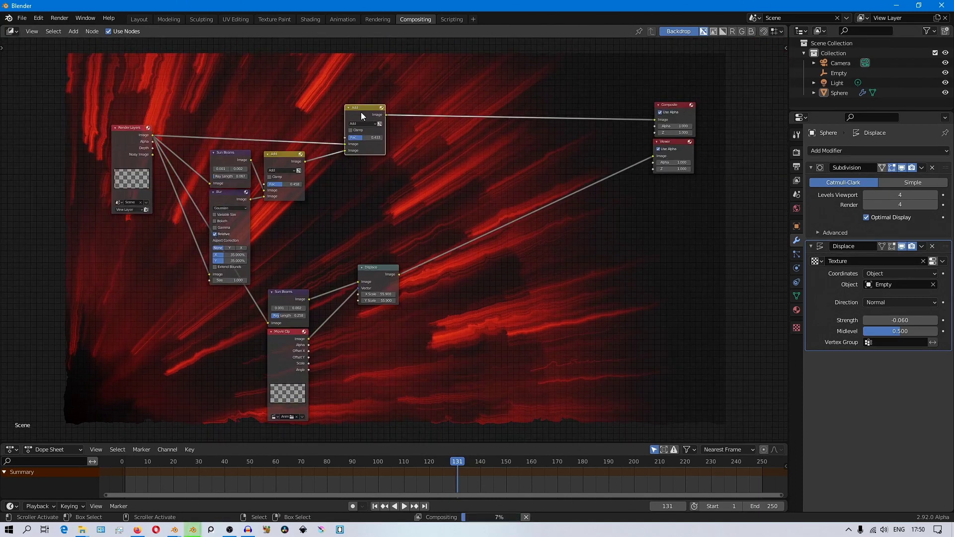
pyautogui.hotkey('shift', 'd')
pyautogui.click(465, 112)
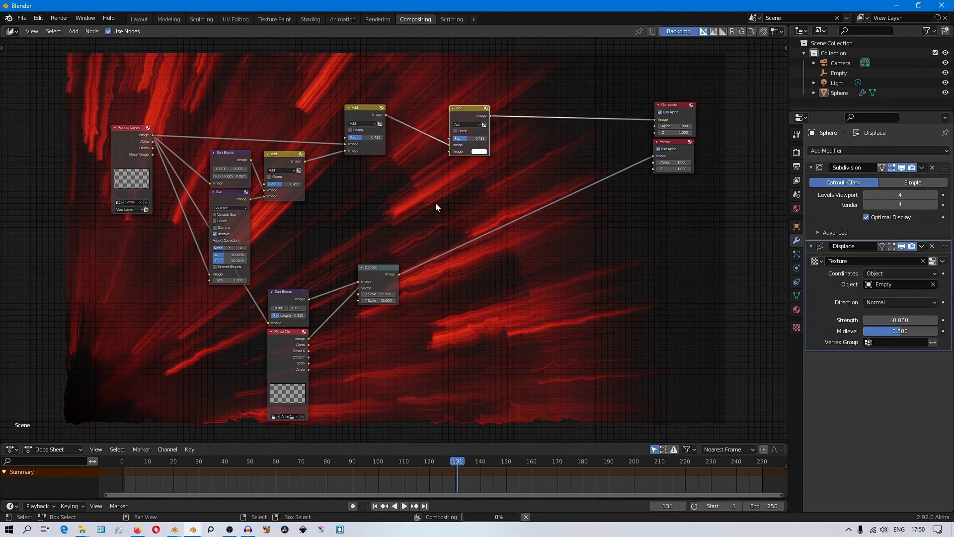
pyautogui.moveTo(399, 274); pyautogui.dragTo(449, 151)
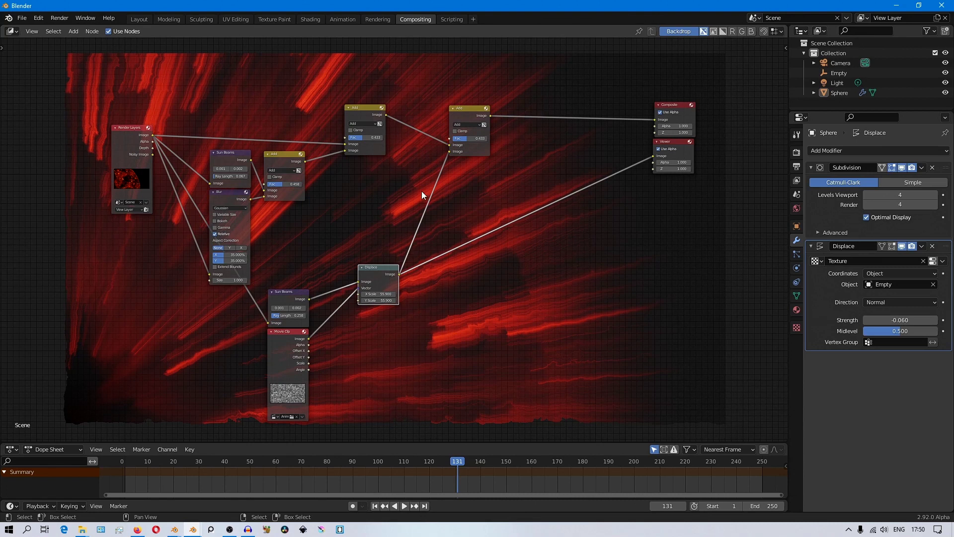
pyautogui.moveTo(467, 139); pyautogui.dragTo(489, 139)
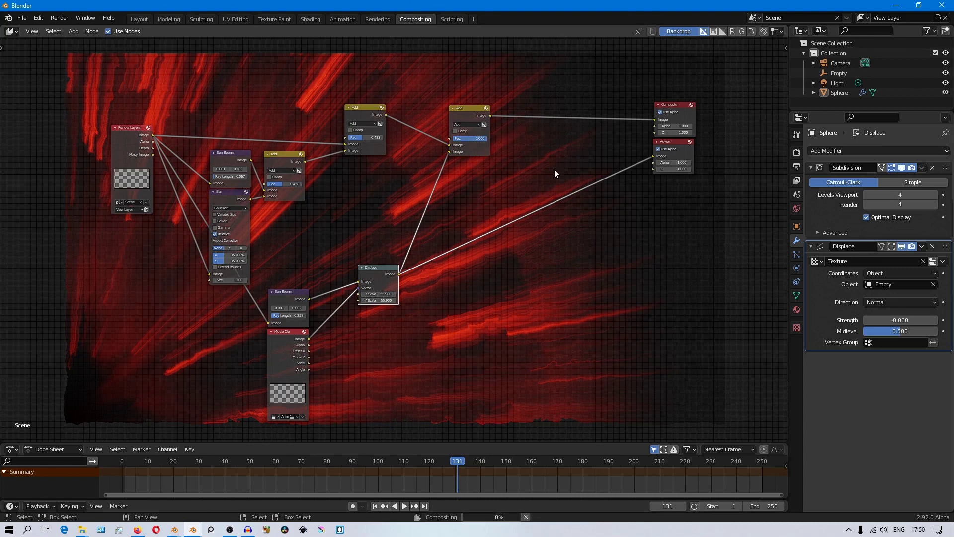
pyautogui.keyDown('ctrl'); pyautogui.keyDown('shift'); pyautogui.click(474, 112); pyautogui.keyUp('shift'); pyautogui.keyUp('ctrl')
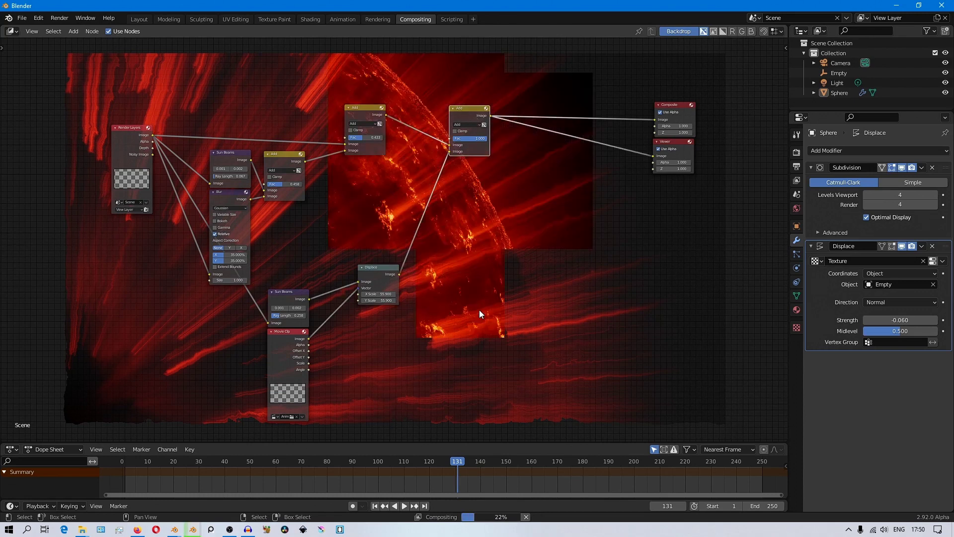
# Set the Displace node's X and Y scale to 60.7
pyautogui.moveTo(479, 300); pyautogui.dragTo(502, 248, button='middle')
pyautogui.scroll(1, 502, 249)
pyautogui.scroll(2, 502, 248)
pyautogui.moveTo(468, 315); pyautogui.dragTo(491, 300, button='middle')
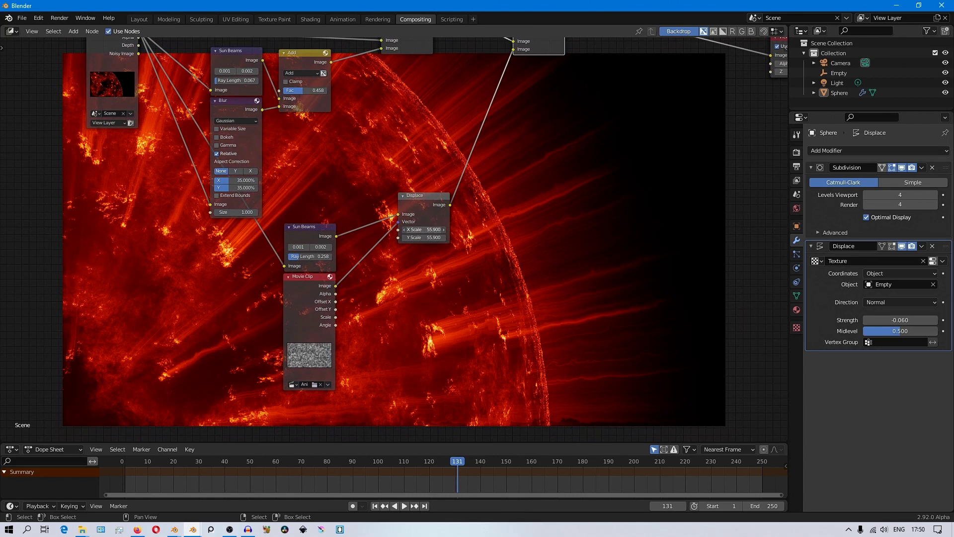
pyautogui.moveTo(424, 229); pyautogui.dragTo(430, 230)
pyautogui.moveTo(356, 296); pyautogui.dragTo(422, 358, button='middle')
pyautogui.scroll(1, 415, 354)
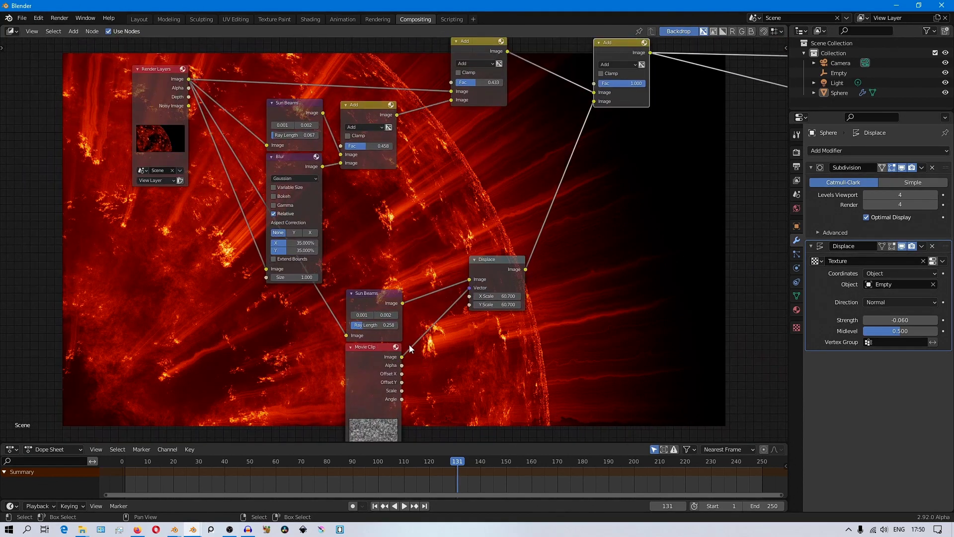
# Lower the final Add node's factor to 0.117 and the factor of the Add node combining Sun Beams and Blur to 0.317
pyautogui.moveTo(435, 273); pyautogui.dragTo(403, 333, button='middle')
pyautogui.moveTo(591, 147); pyautogui.dragTo(578, 150)
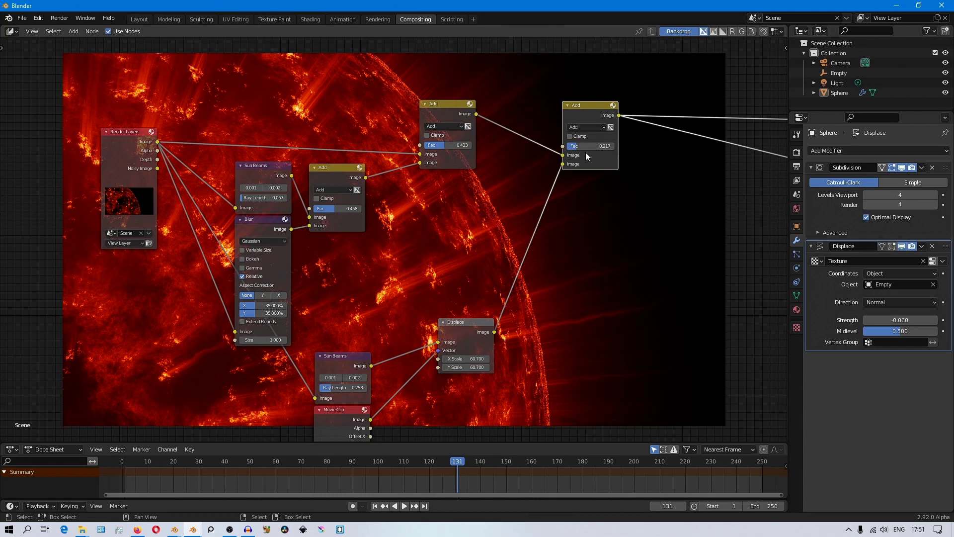
pyautogui.moveTo(577, 150); pyautogui.dragTo(572, 151)
pyautogui.moveTo(346, 211); pyautogui.dragTo(329, 212)
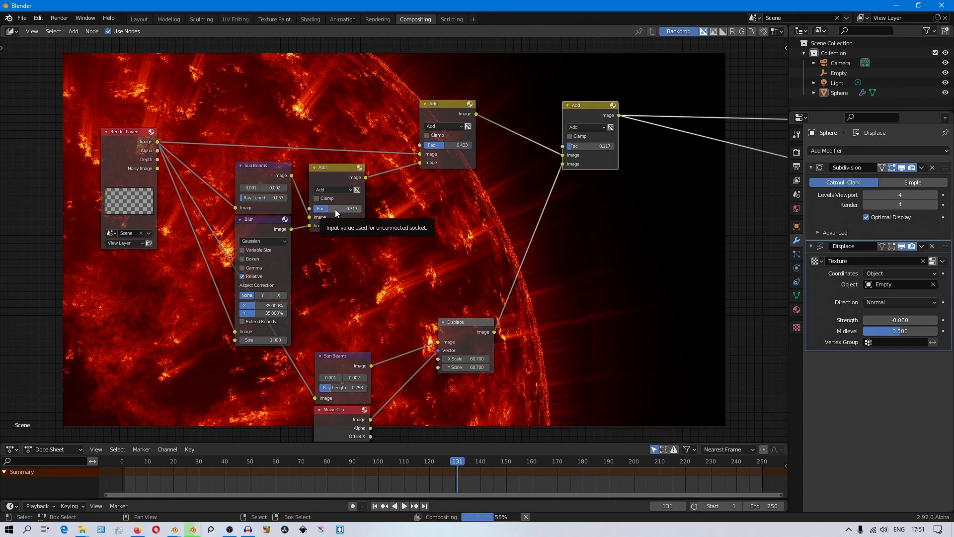
# Shorten the original Sun Beams node's ray length to 0.050
pyautogui.moveTo(517, 251); pyautogui.dragTo(525, 208, button='middle')
pyautogui.moveTo(284, 163); pyautogui.dragTo(283, 164)
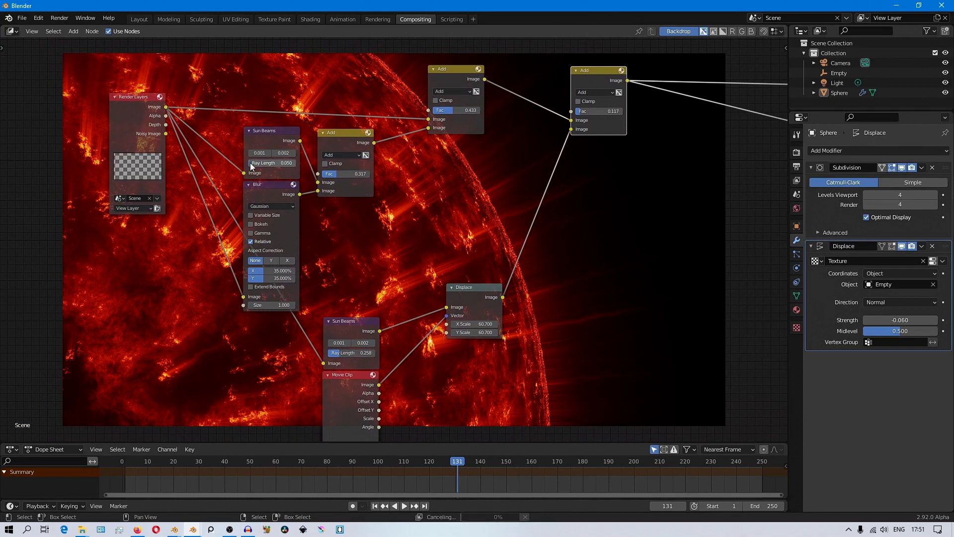
pyautogui.moveTo(449, 245); pyautogui.dragTo(92, 168, button='middle')
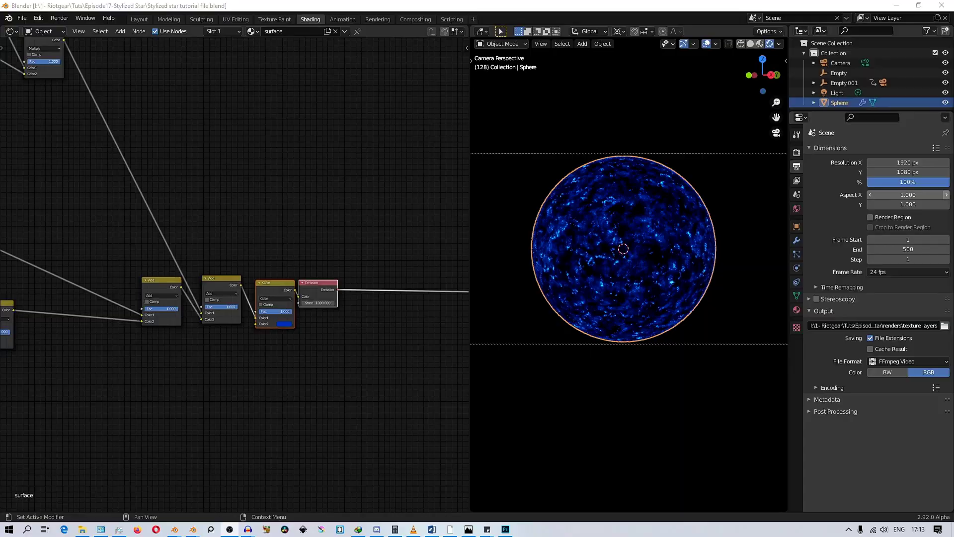
# Move the Color mix and Emission nodes away from the Add chain to make room and duplicate the last Add node
pyautogui.scroll(-5, 300, 275)
pyautogui.moveTo(245, 302); pyautogui.dragTo(181, 329, button='middle')
pyautogui.scroll(7, 320, 329)
pyautogui.press('g')
pyautogui.click(370, 331)
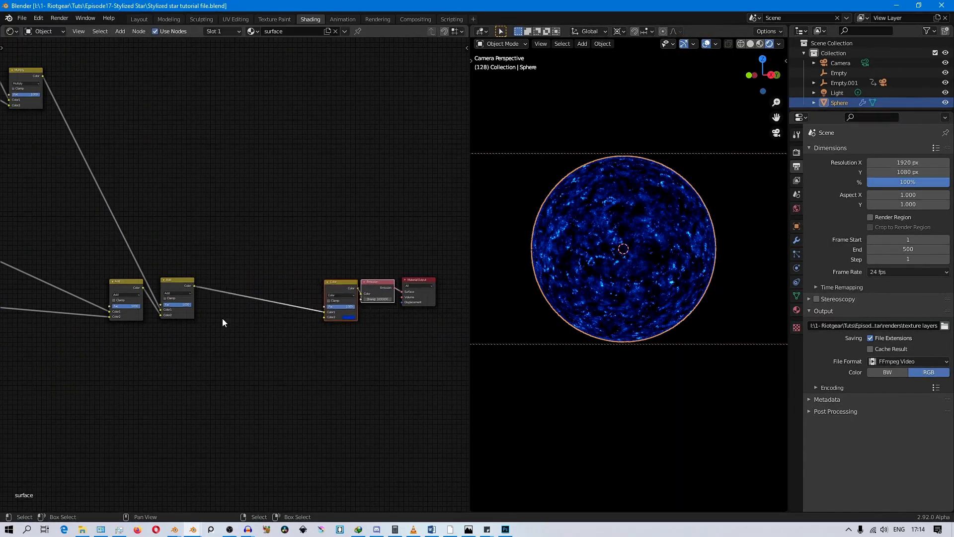
pyautogui.click(179, 283)
pyautogui.hotkey('shift', 'd')
pyautogui.click(325, 243)
# Add an Image Texture with logo mask.png.001 plus Mapping and Texture Coordinate nodes, and check it against the sphere's UV layout
pyautogui.hotkey('shift', 'a')
pyautogui.moveTo(187, 177)
pyautogui.click(244, 255)
pyautogui.click(160, 193)
pyautogui.scroll(3, 158, 194)
pyautogui.click(147, 196)
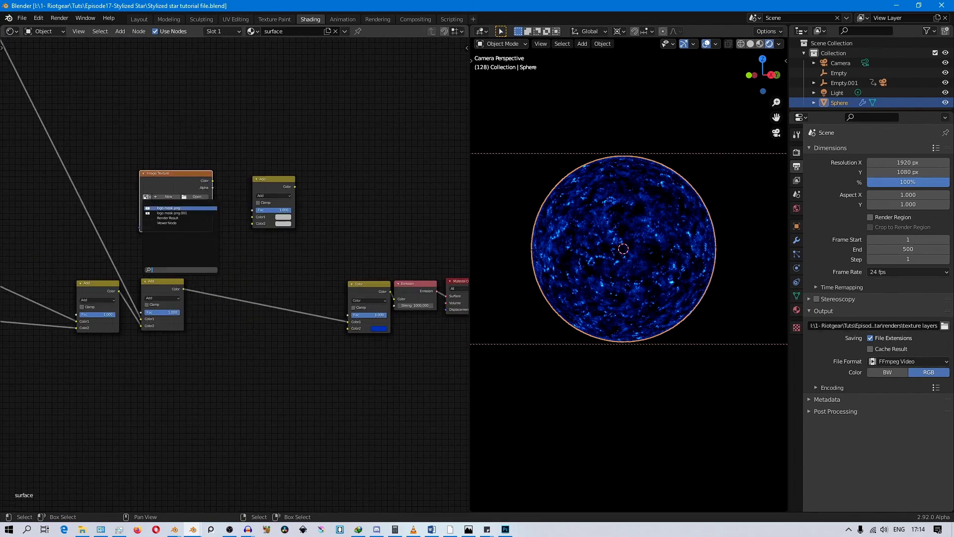
pyautogui.click(168, 208)
pyautogui.hotkey('ctrl', 't')
pyautogui.scroll(-4, 175, 184)
pyautogui.click(236, 20)
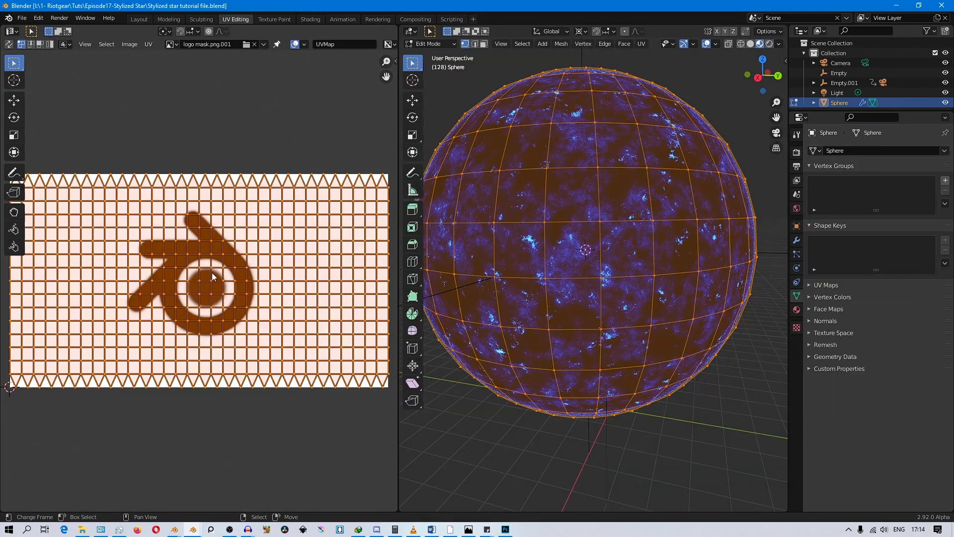
pyautogui.click(311, 19)
# Insert the duplicated mix node before the Color mix as Multiply, feed it the logo mask's color, and slightly lower its factor
pyautogui.scroll(3, 282, 174)
pyautogui.moveTo(273, 187); pyautogui.dragTo(299, 270)
pyautogui.moveTo(214, 188); pyautogui.dragTo(277, 310)
pyautogui.click(297, 284)
pyautogui.click(289, 306)
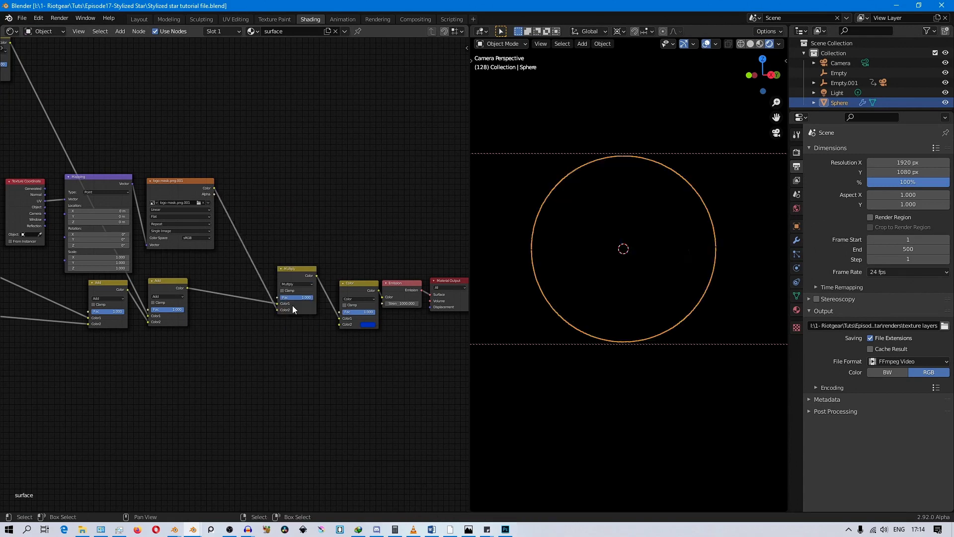
pyautogui.moveTo(628, 272); pyautogui.dragTo(683, 320, button='middle')
pyautogui.moveTo(299, 296); pyautogui.dragTo(293, 297)
pyautogui.moveTo(542, 211); pyautogui.dragTo(598, 224, button='middle')
# Render the current frame of the logo-masked star as an image
pyautogui.click(60, 19)
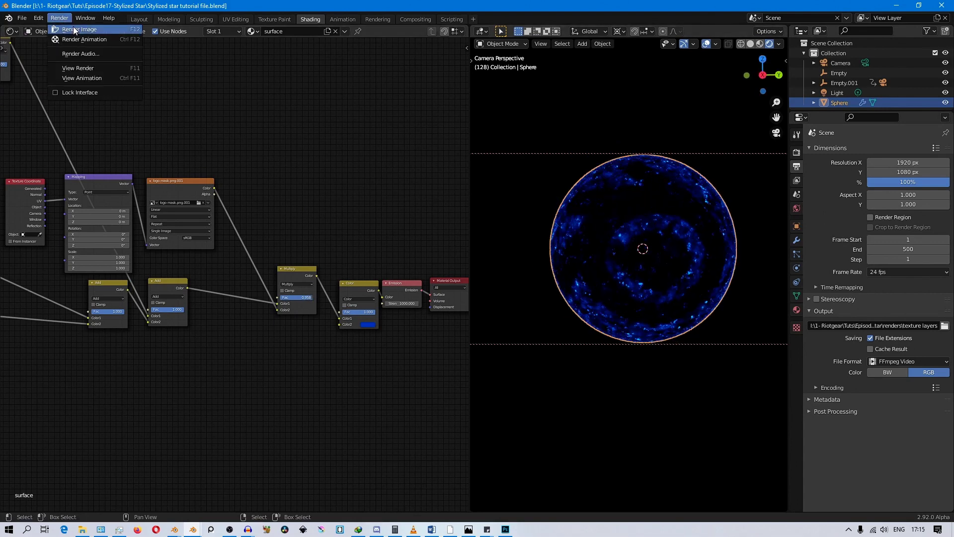